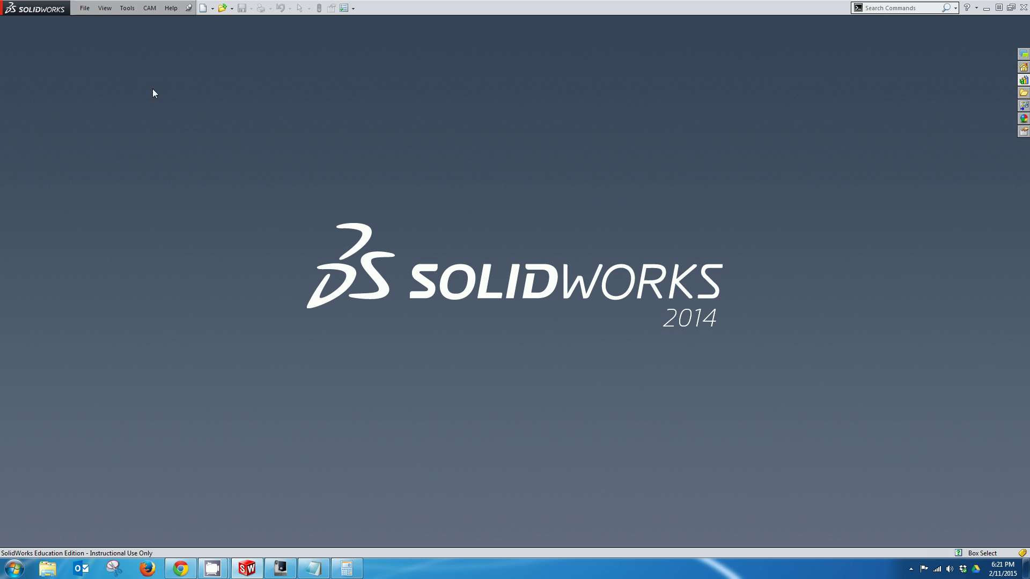
Step: Create a new blank Part document, Part4, from File > New
{"action": "left_click", "coordinate": [88, 11]}
{"action": "left_click", "coordinate": [91, 20]}
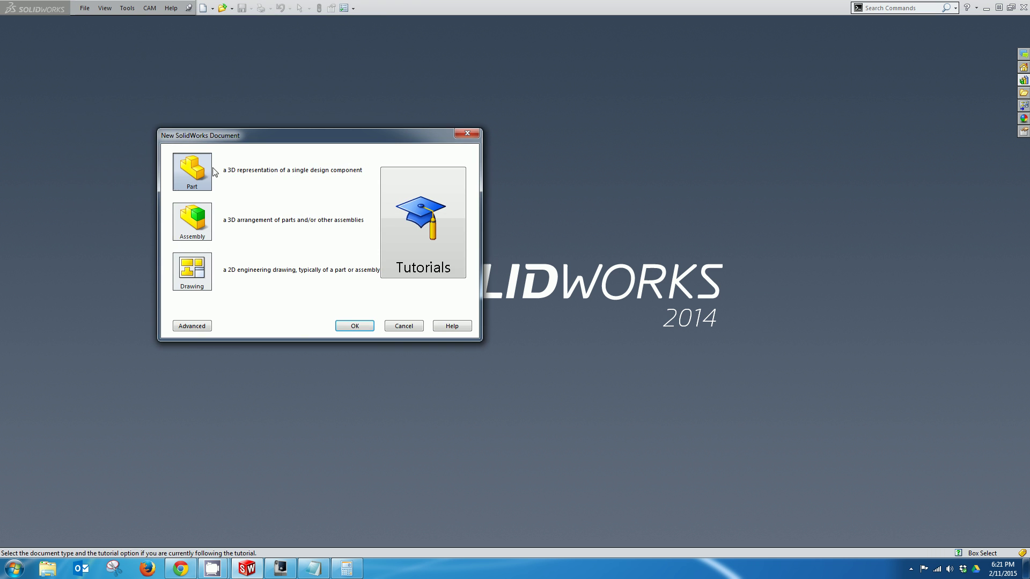
{"action": "left_click", "coordinate": [354, 326]}
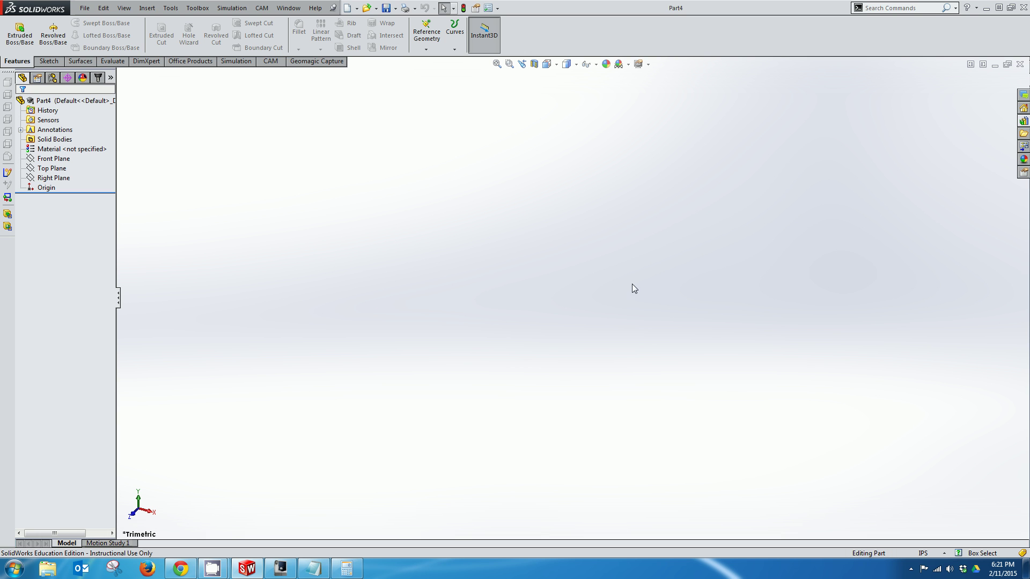
Step: Open the Design Library and collapse its folders back to the Toolbox level
{"action": "left_click", "coordinate": [1024, 121]}
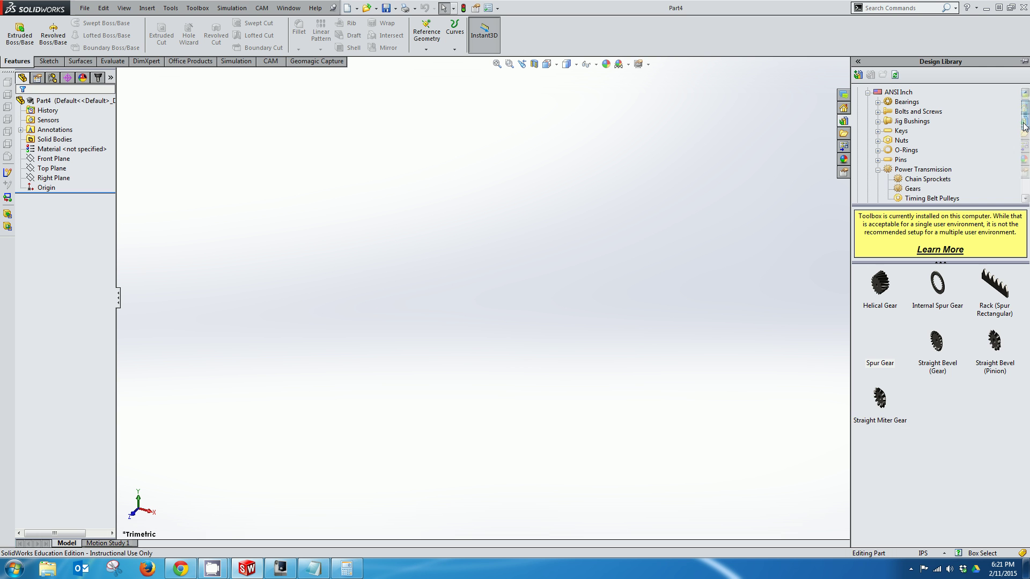
{"action": "left_click", "coordinate": [878, 170]}
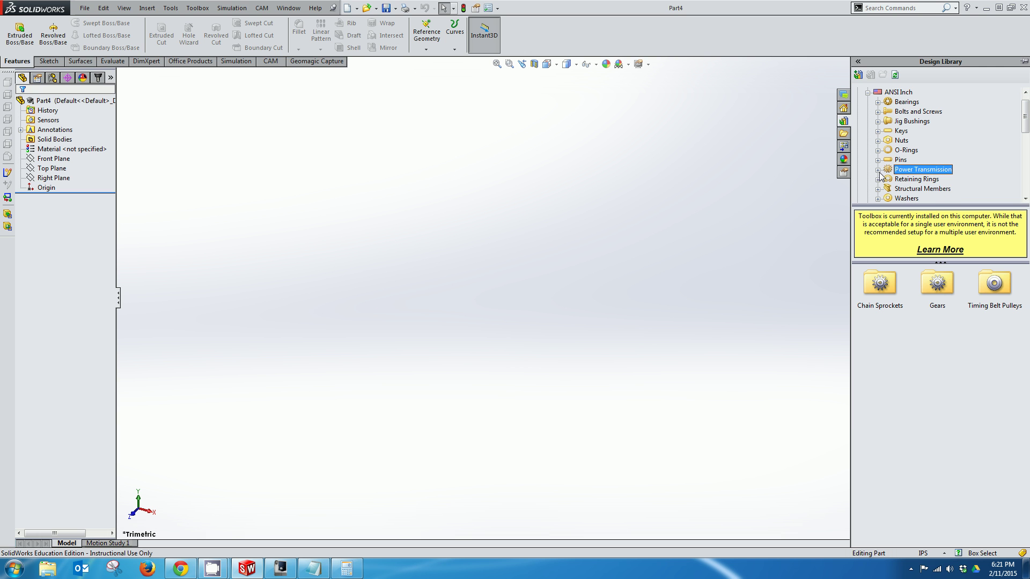
{"action": "scroll", "coordinate": [876, 113], "scroll_direction": "up", "scroll_amount": 1}
{"action": "left_click", "coordinate": [867, 102]}
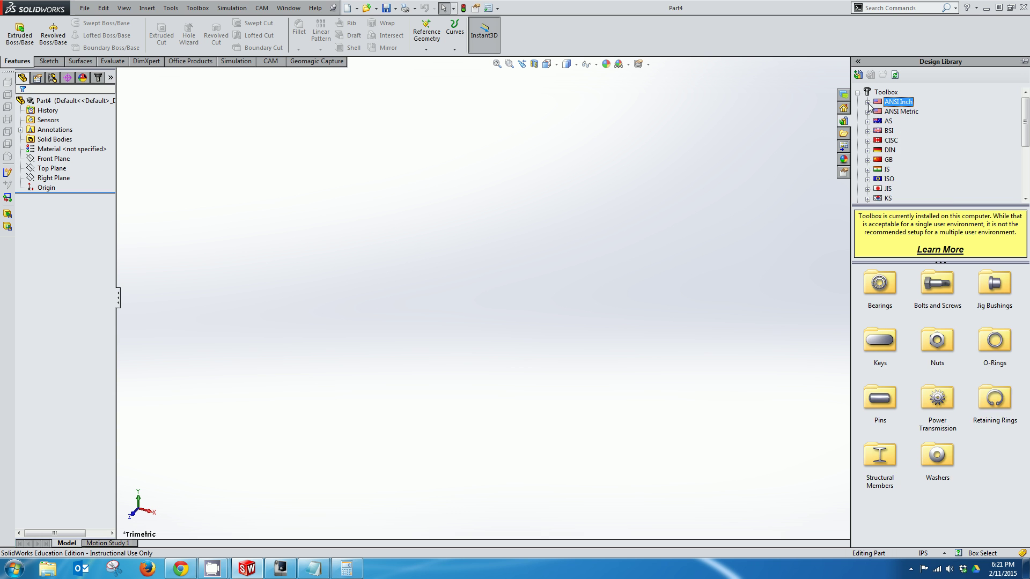
{"action": "left_click", "coordinate": [857, 92]}
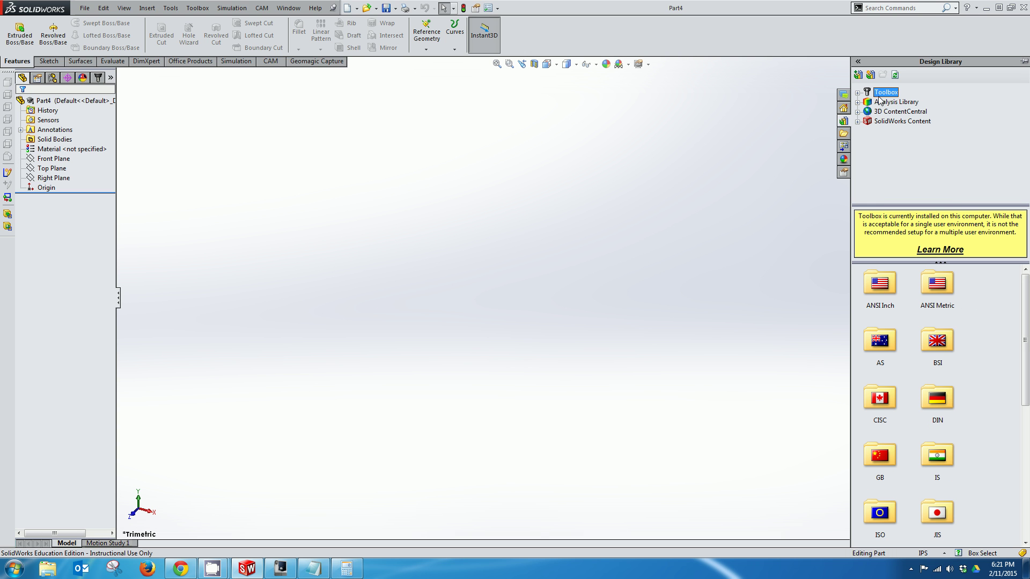
Step: In Toolbox ANSI Inch > Power Transmission > Gears, create a Spur Gear part
{"action": "double_click", "coordinate": [879, 282]}
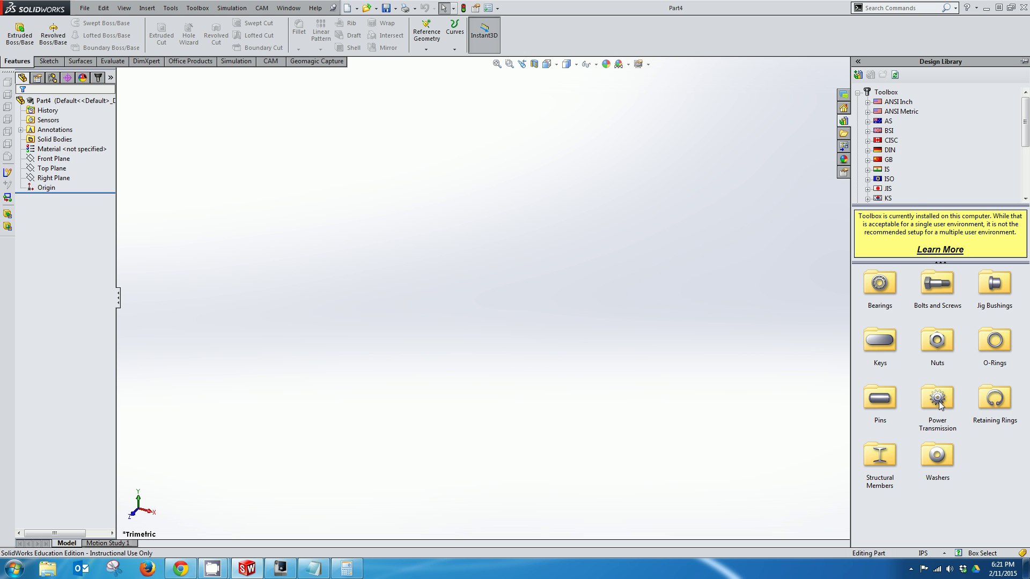
{"action": "double_click", "coordinate": [938, 399]}
{"action": "double_click", "coordinate": [938, 284]}
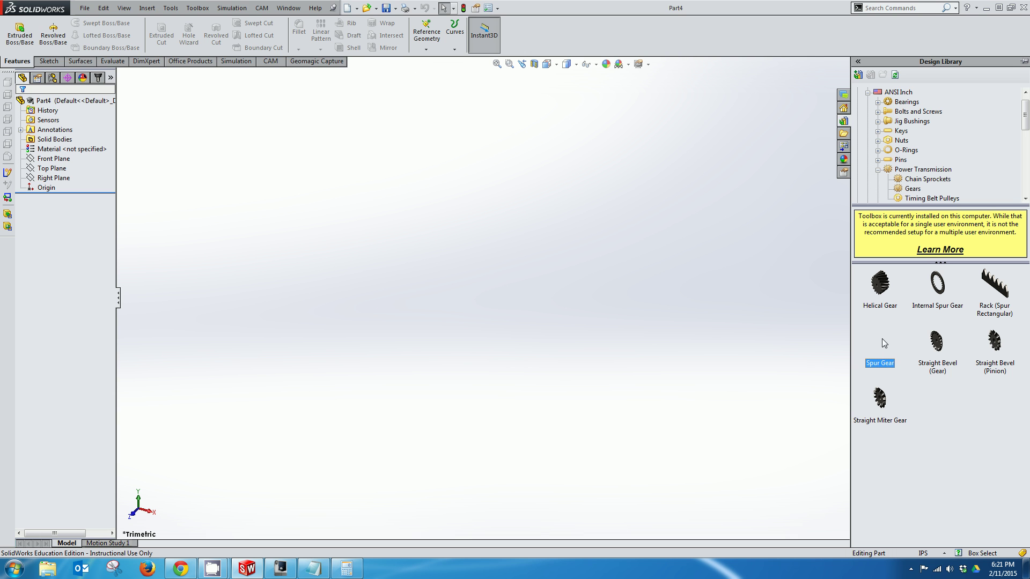
{"action": "right_click", "coordinate": [883, 340]}
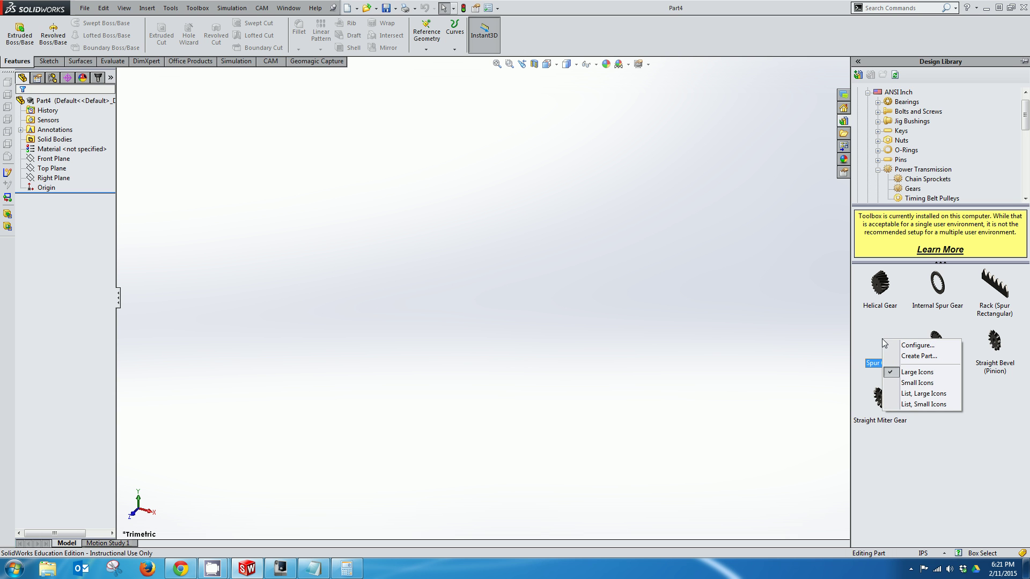
{"action": "left_click", "coordinate": [908, 356]}
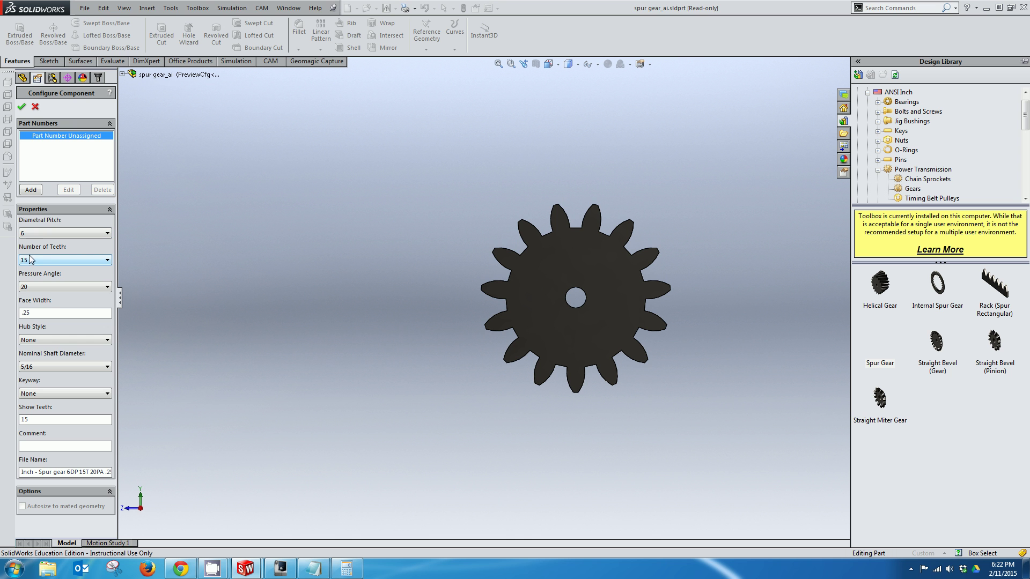
Step: Accept the spur gear with pitch 6, 15 teeth, 0.25 face width, 5/16 shaft
{"action": "left_click", "coordinate": [22, 107]}
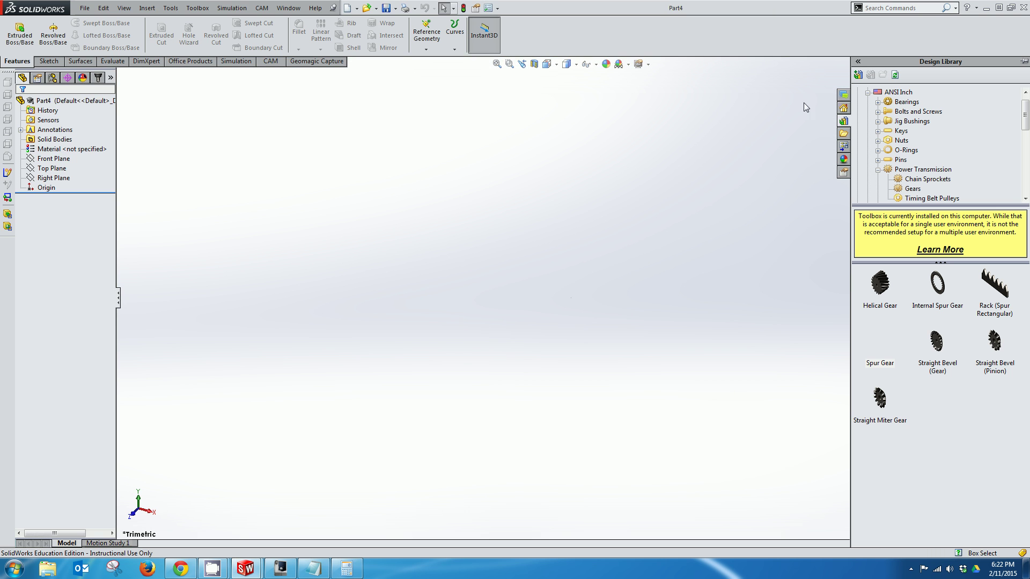
Step: Set Part4 aside and maximize the spur gear window
{"action": "left_click", "coordinate": [995, 65]}
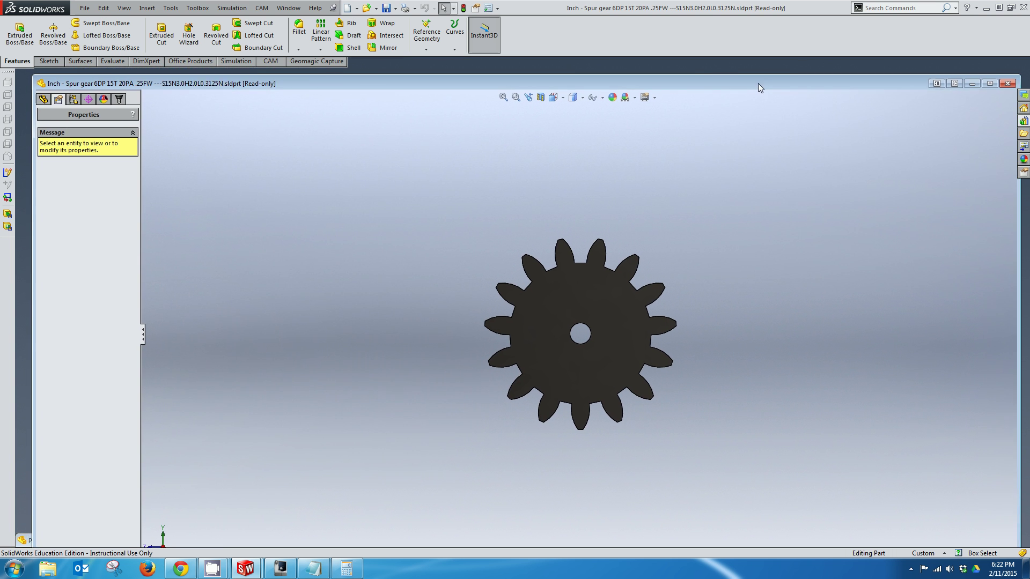
{"action": "double_click", "coordinate": [758, 82]}
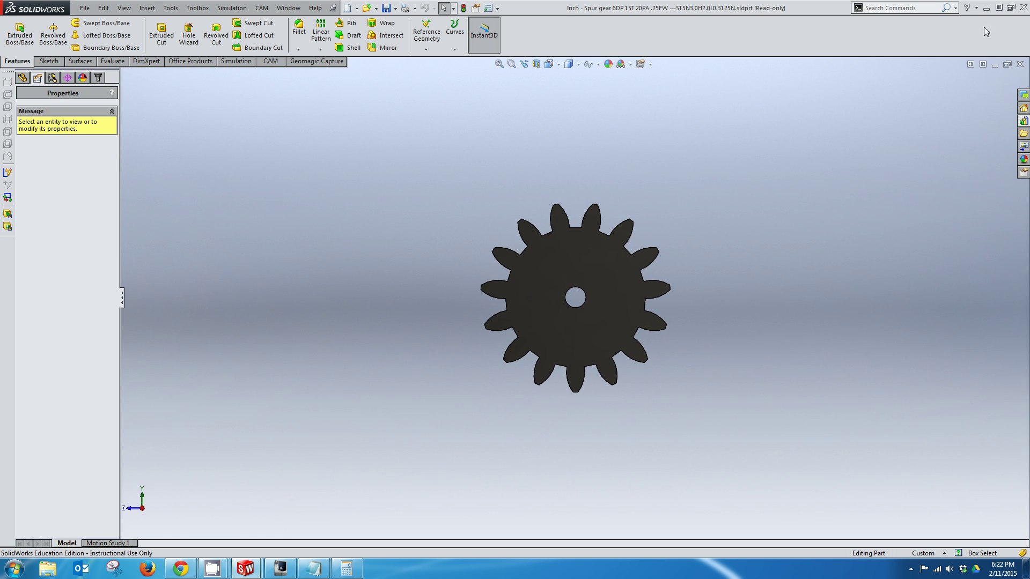
{"action": "left_click", "coordinate": [1007, 65]}
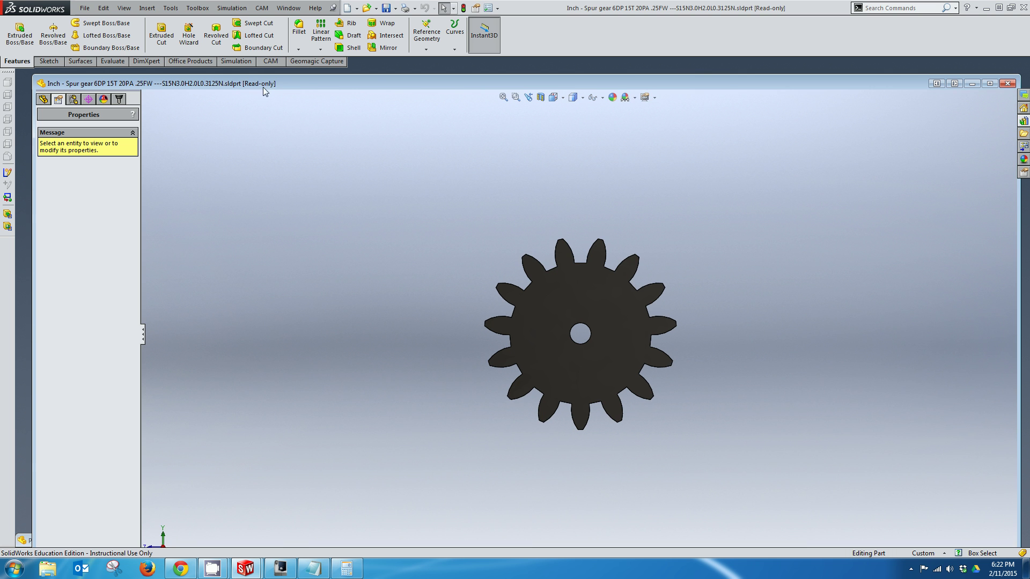
{"action": "double_click", "coordinate": [307, 84]}
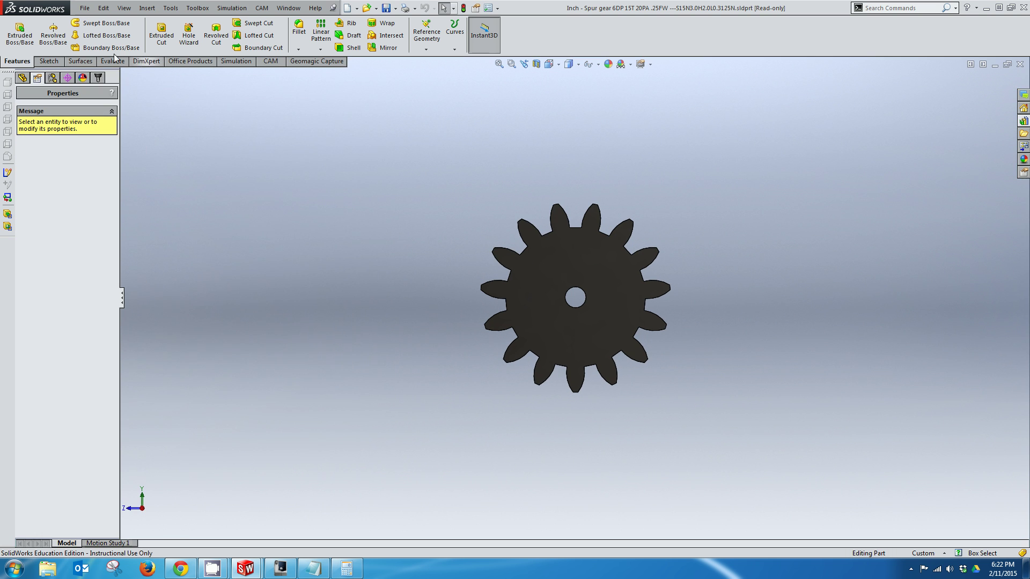
Step: Save the spur gear part into the Desktop's Gear Assembly folder
{"action": "left_click", "coordinate": [85, 8]}
{"action": "left_click", "coordinate": [110, 98]}
{"action": "scroll", "coordinate": [392, 236], "scroll_direction": "up", "scroll_amount": 1}
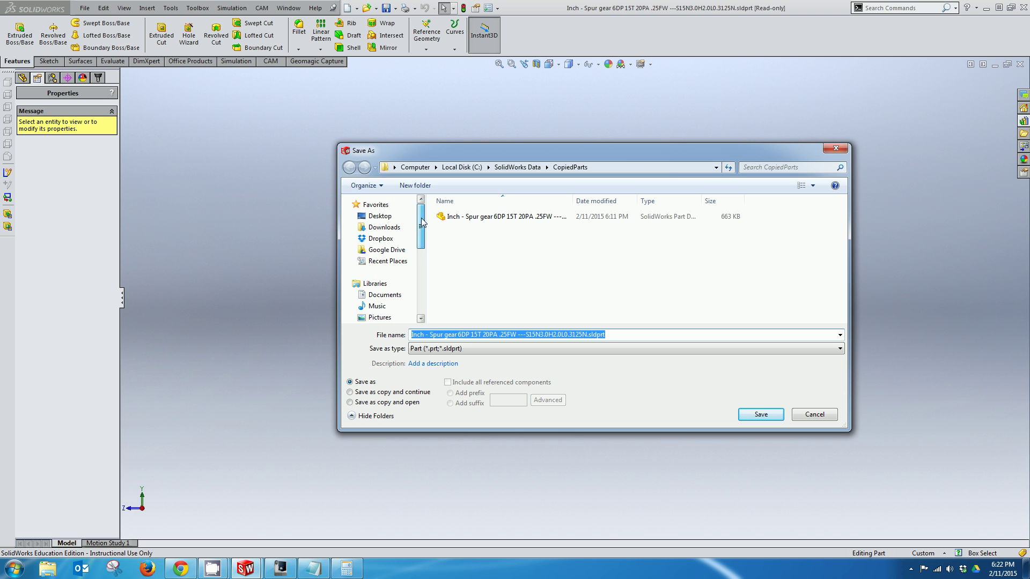
{"action": "left_click", "coordinate": [387, 219]}
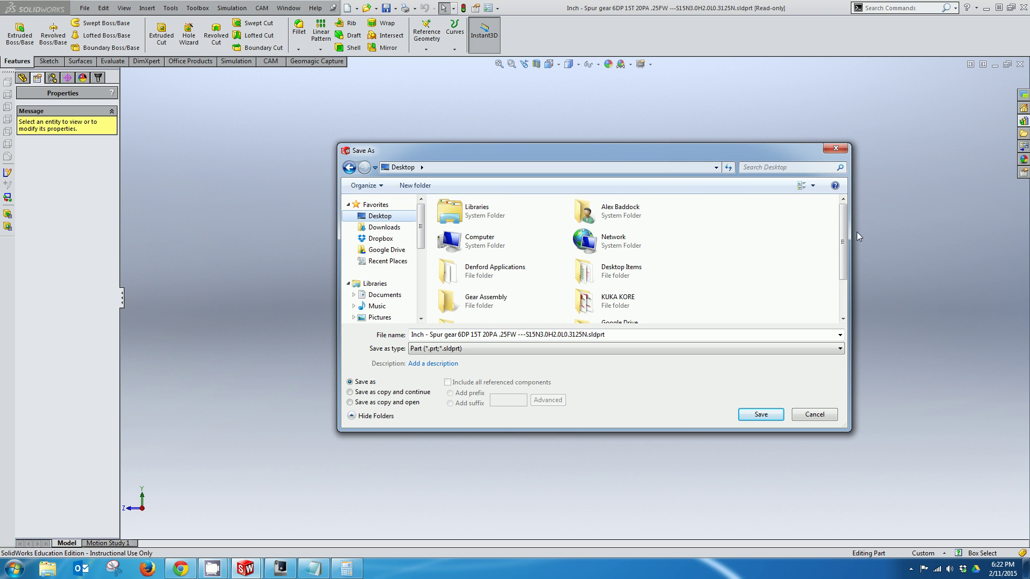
{"action": "scroll", "coordinate": [841, 277], "scroll_direction": "down", "scroll_amount": 1}
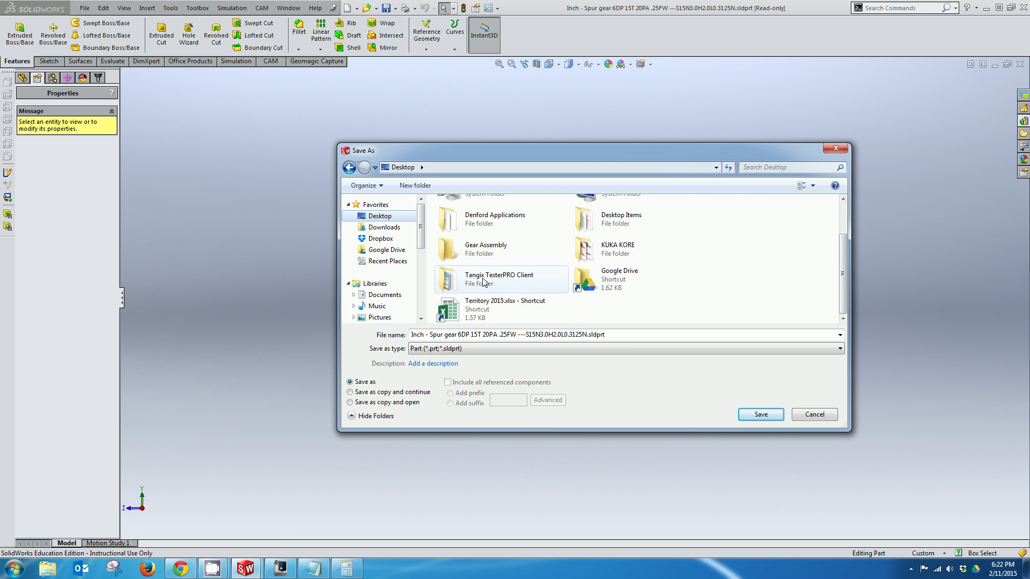
{"action": "double_click", "coordinate": [490, 260]}
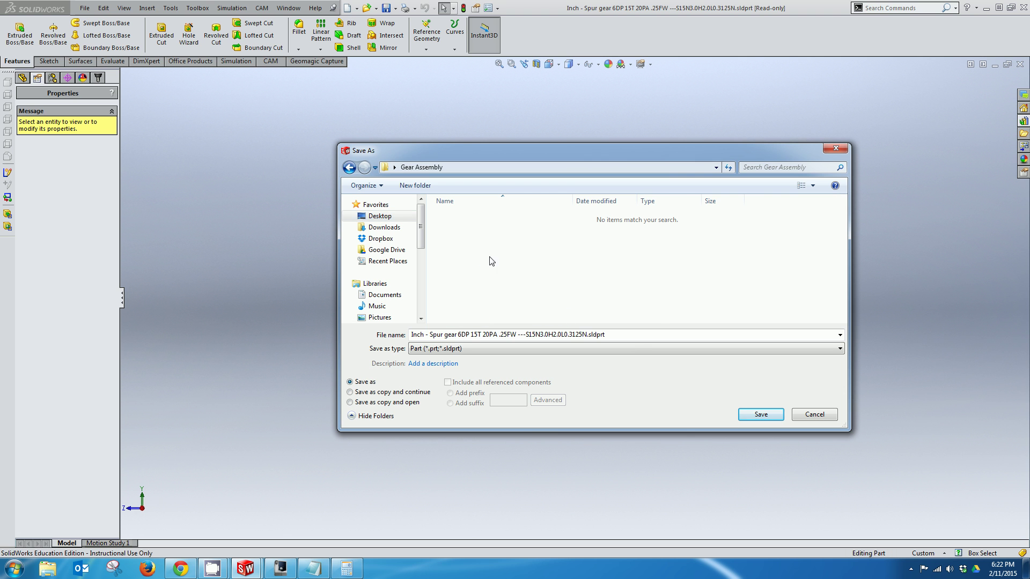
{"action": "left_click", "coordinate": [652, 337]}
{"action": "left_click", "coordinate": [776, 417]}
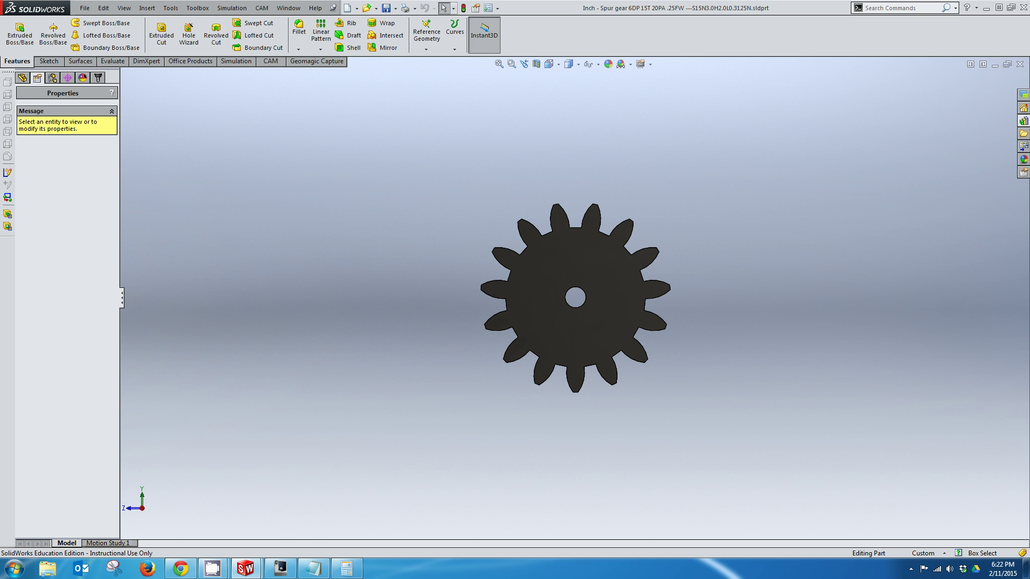
Step: Minimize the gear window and bring Part4 back to full size
{"action": "left_click", "coordinate": [1007, 63]}
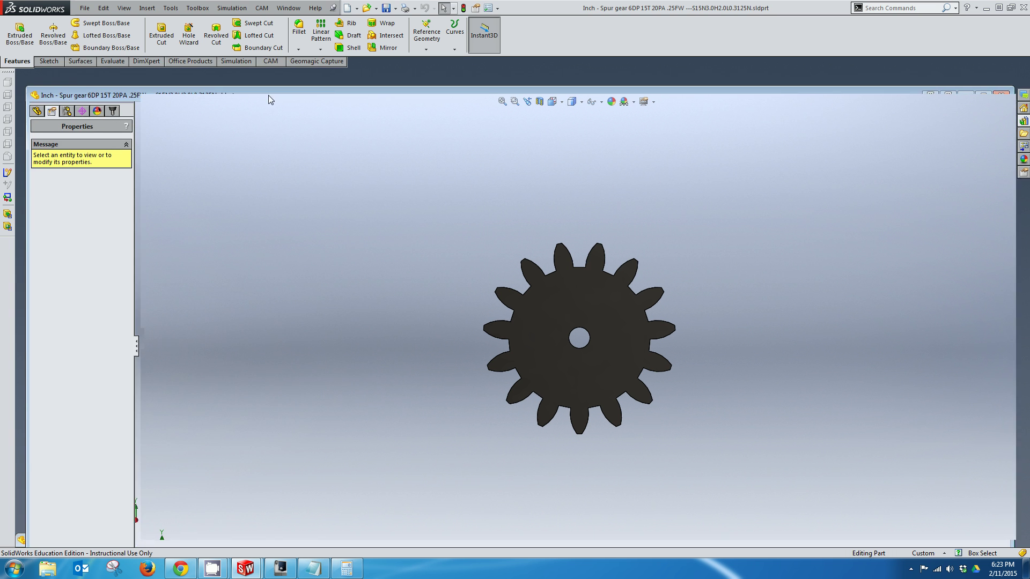
{"action": "left_click", "coordinate": [49, 104]}
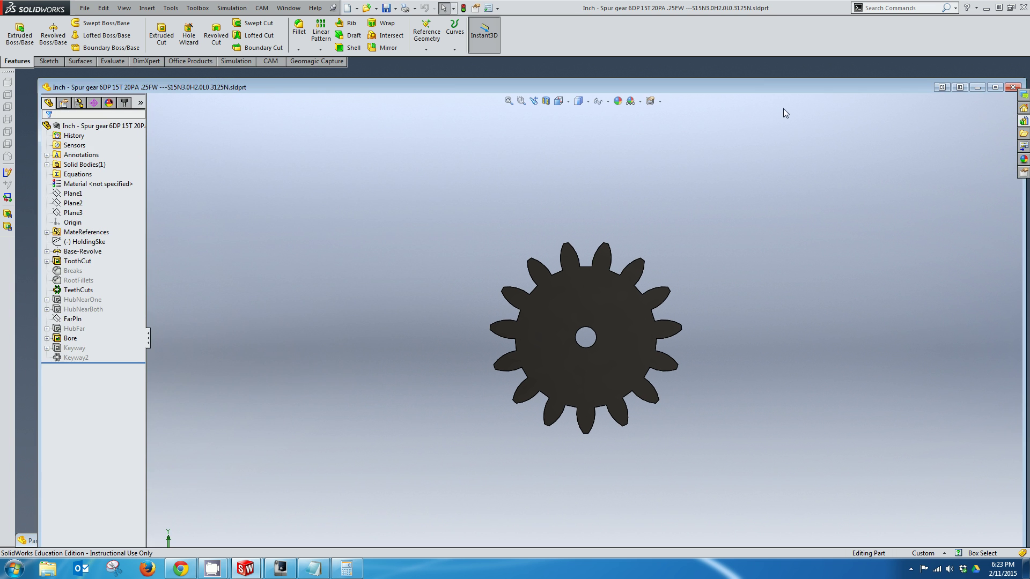
{"action": "left_click", "coordinate": [977, 87]}
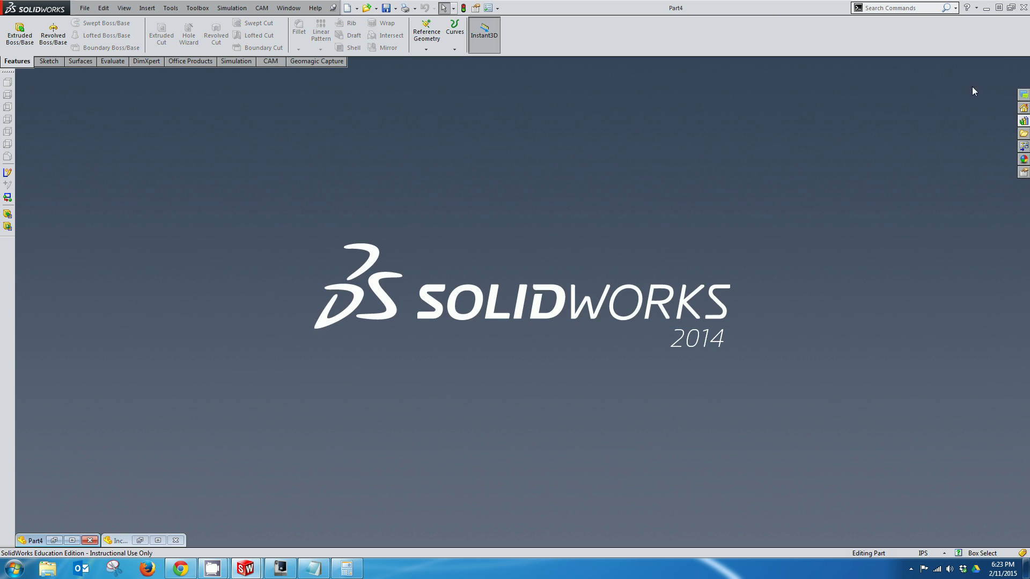
{"action": "left_click", "coordinate": [72, 540]}
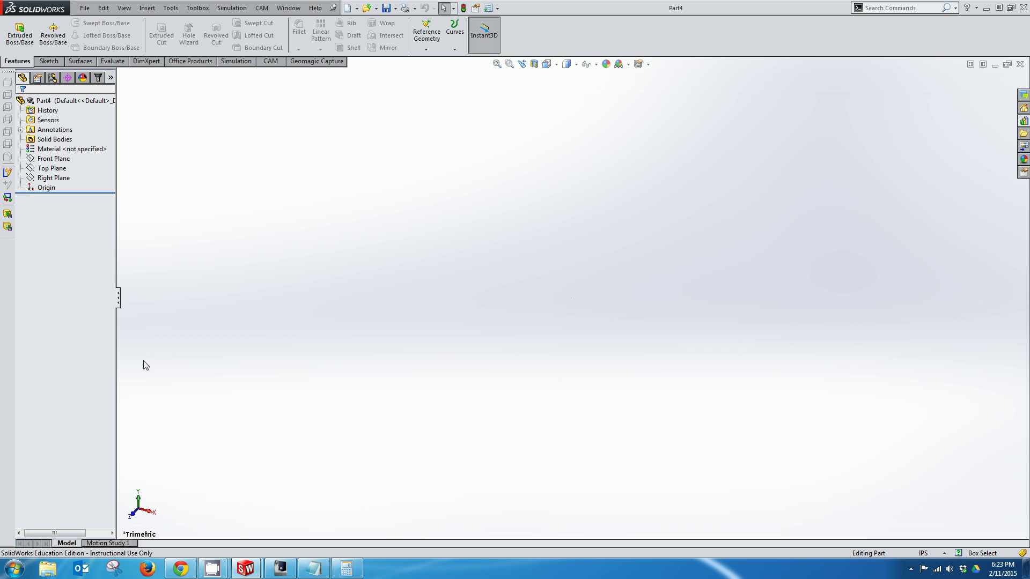
Step: Start a sketch on the Top Plane, viewed Normal To
{"action": "left_click", "coordinate": [55, 169]}
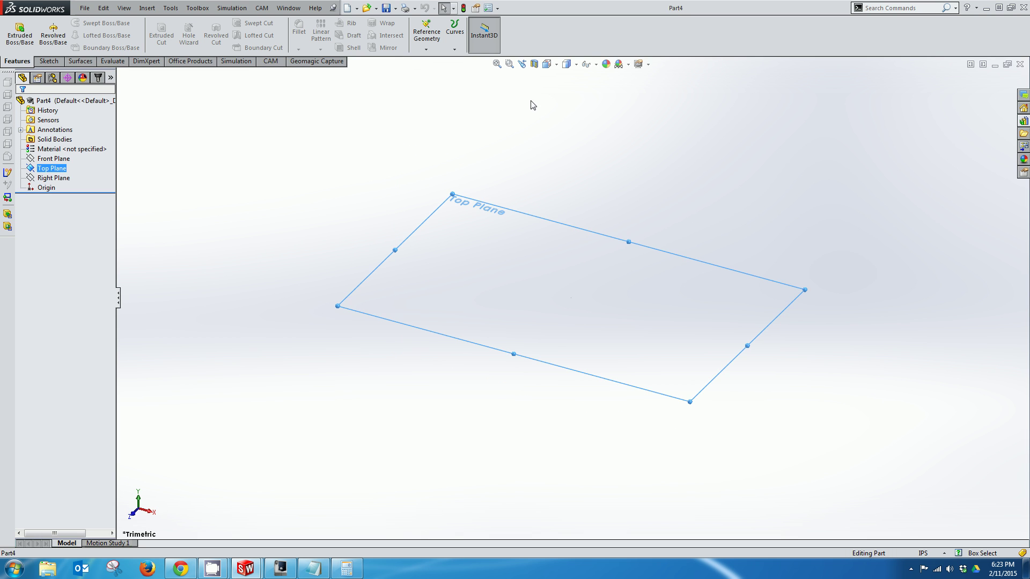
{"action": "left_click", "coordinate": [547, 64]}
{"action": "left_click", "coordinate": [601, 123]}
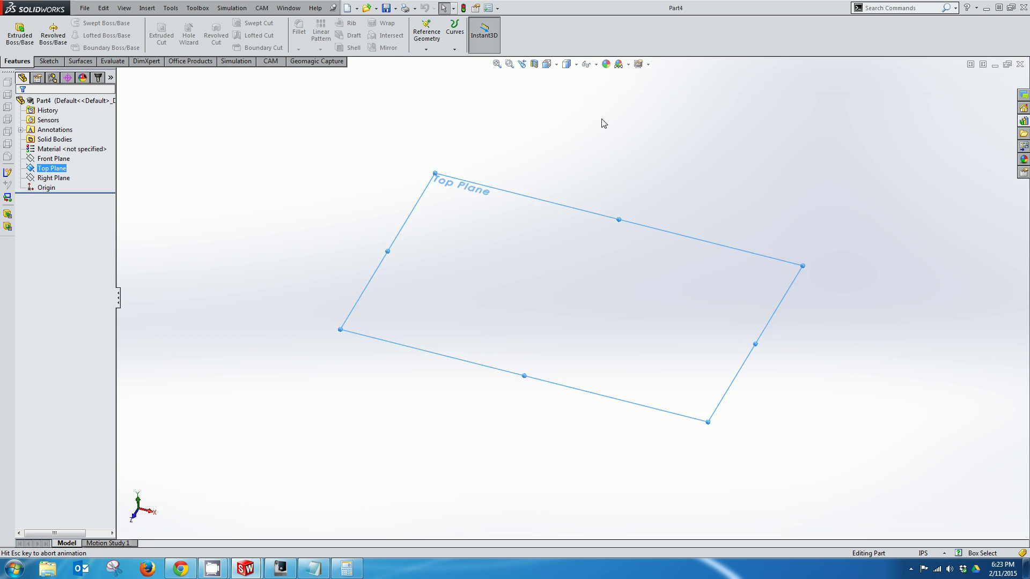
{"action": "left_click", "coordinate": [47, 61]}
{"action": "left_click", "coordinate": [15, 33]}
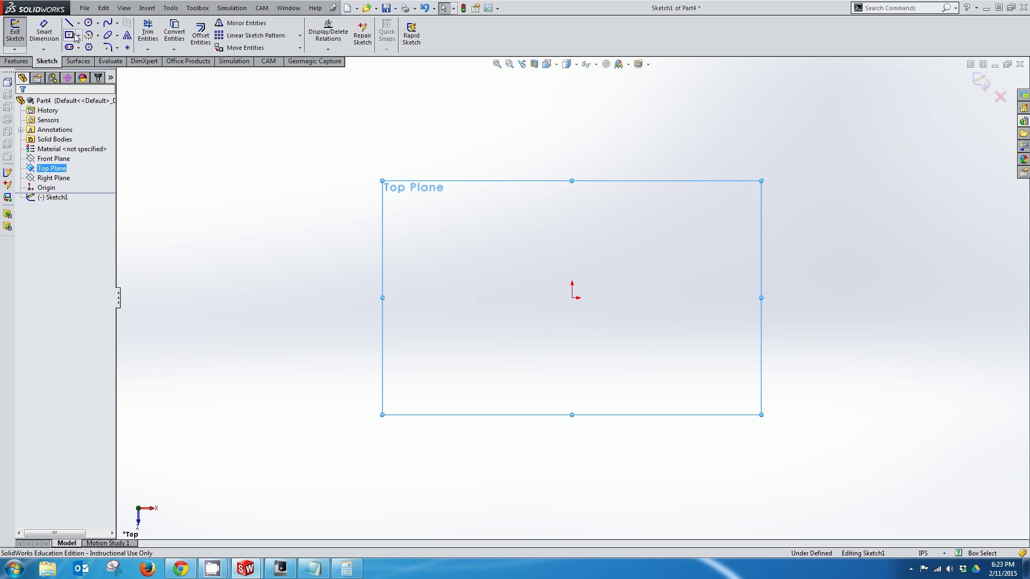
Step: Draw a horizontal straight slot from the origin to the right
{"action": "left_click", "coordinate": [72, 48]}
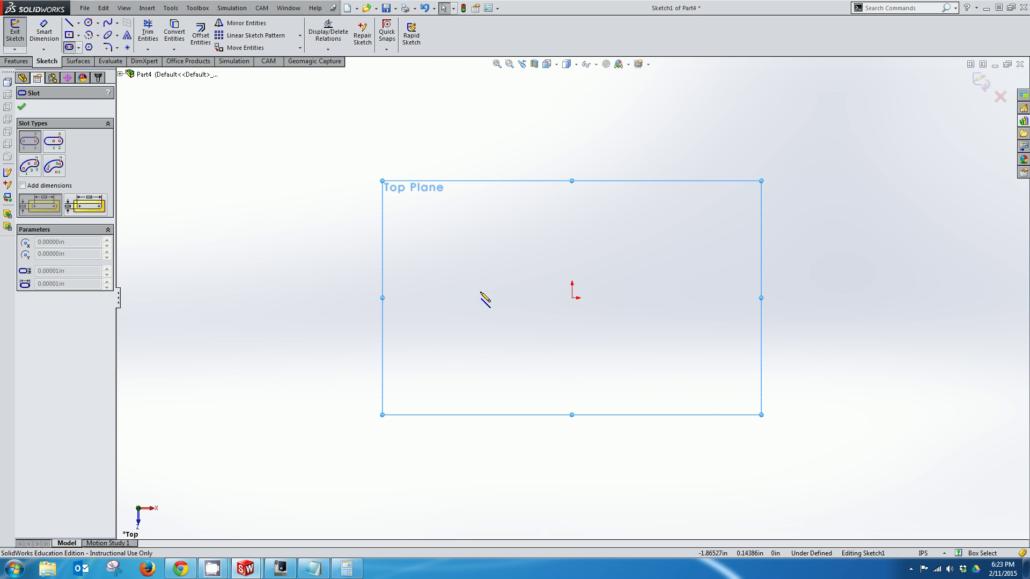
{"action": "left_click", "coordinate": [573, 298]}
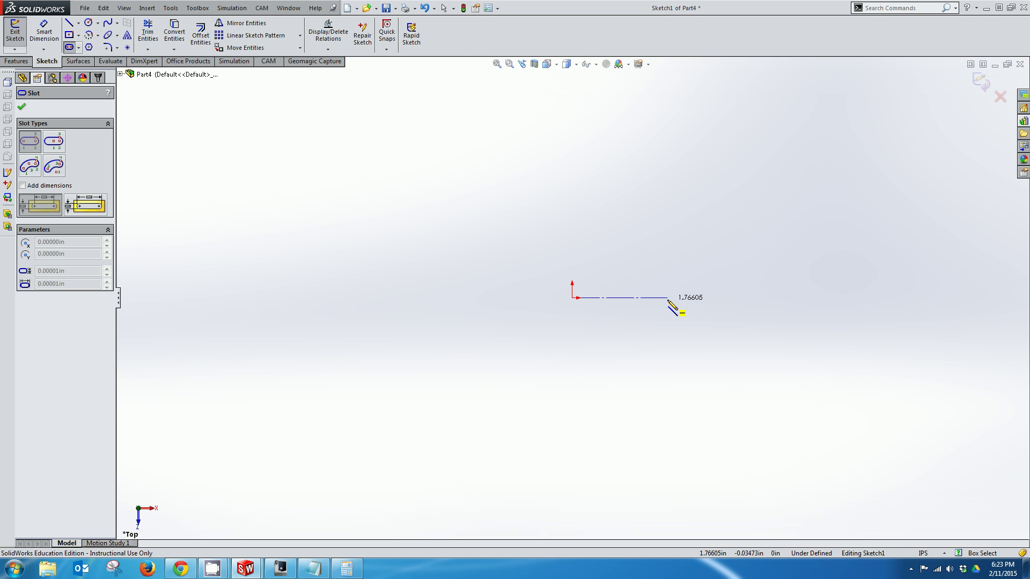
{"action": "left_click", "coordinate": [695, 298]}
{"action": "left_click", "coordinate": [695, 290]}
{"action": "left_click", "coordinate": [696, 280]}
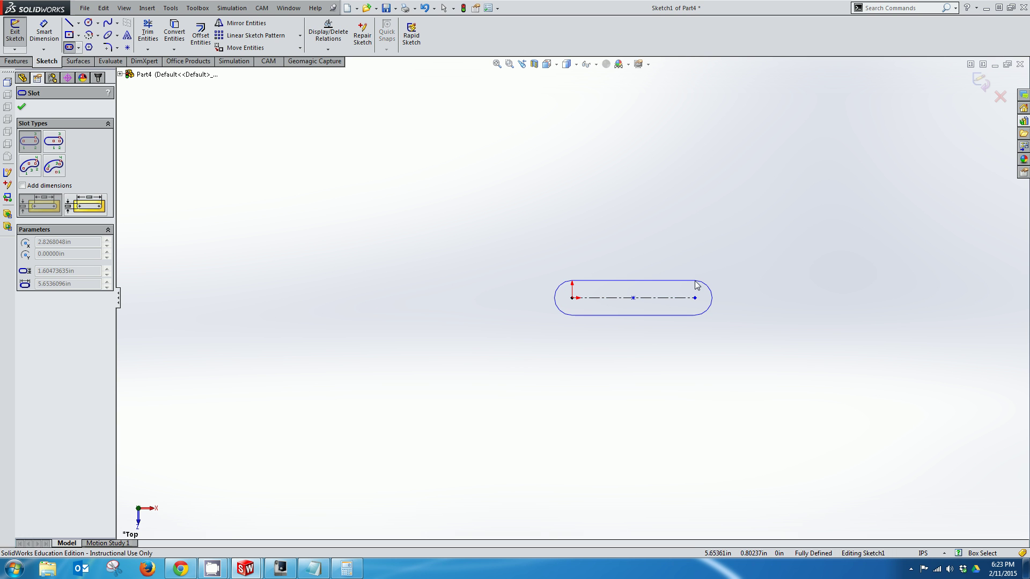
Step: Start Smart Dimension on the slot sketch
{"action": "left_click", "coordinate": [44, 31]}
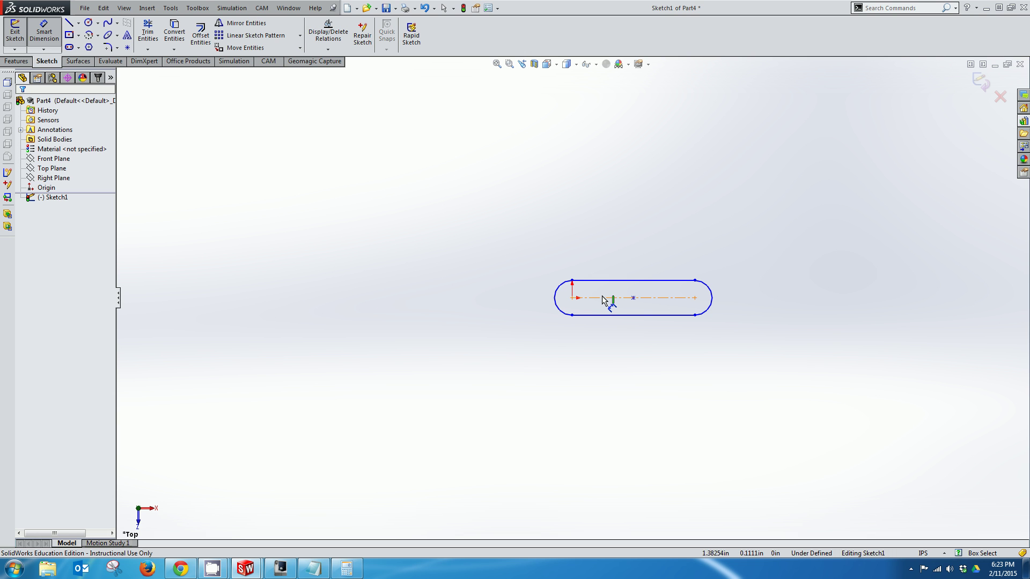
Step: Dimension the slot's centreline length to 2.5 and its width to 0.5
{"action": "left_click", "coordinate": [604, 297]}
{"action": "left_click", "coordinate": [622, 268]}
{"action": "type", "text": "2"}
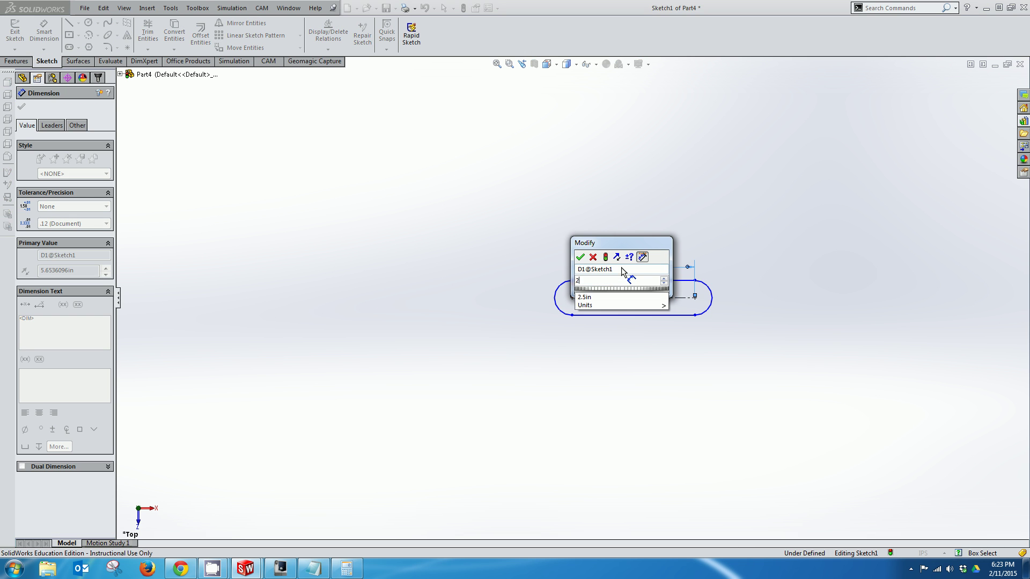
{"action": "type", "text": ".5"}
{"action": "key", "text": "Return"}
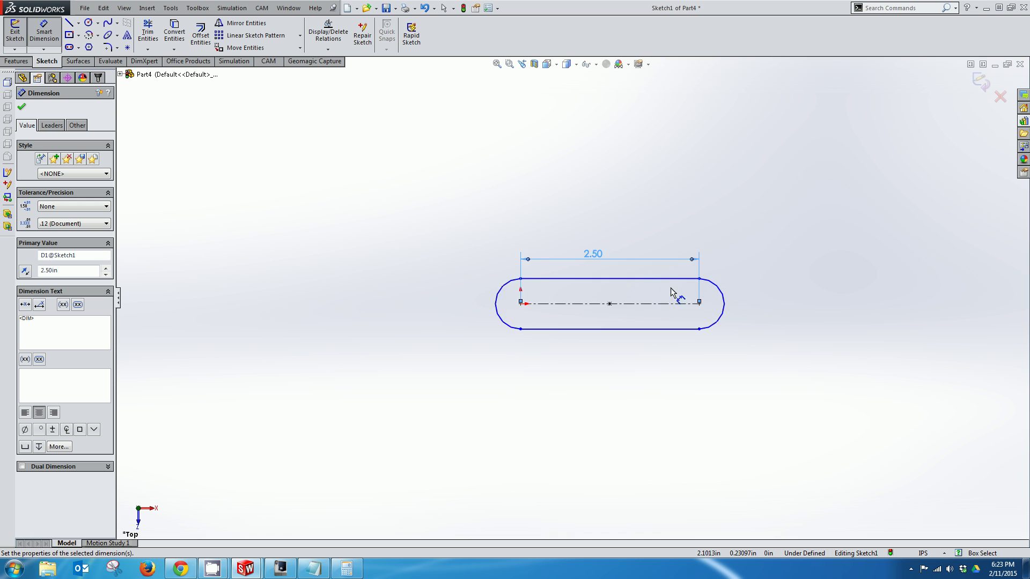
{"action": "scroll", "coordinate": [665, 293], "scroll_direction": "down", "scroll_amount": 3}
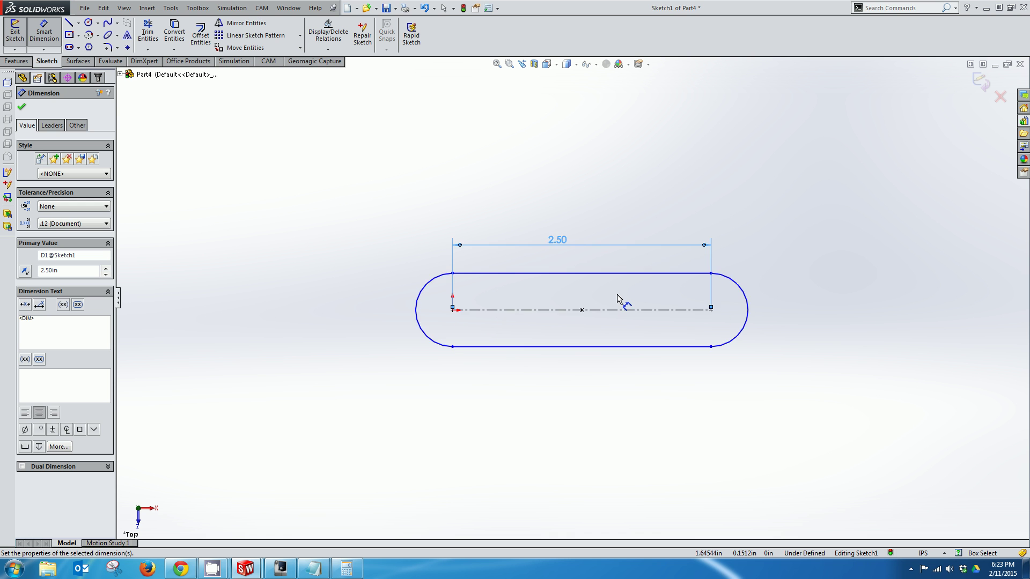
{"action": "left_click", "coordinate": [469, 272]}
{"action": "left_click", "coordinate": [437, 356]}
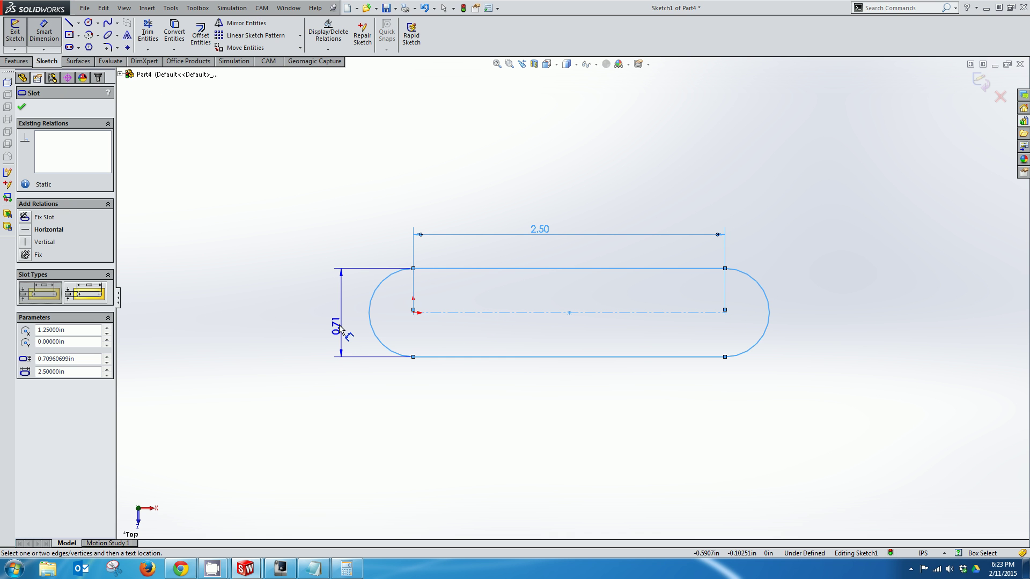
{"action": "left_click", "coordinate": [341, 328]}
{"action": "type", "text": "."}
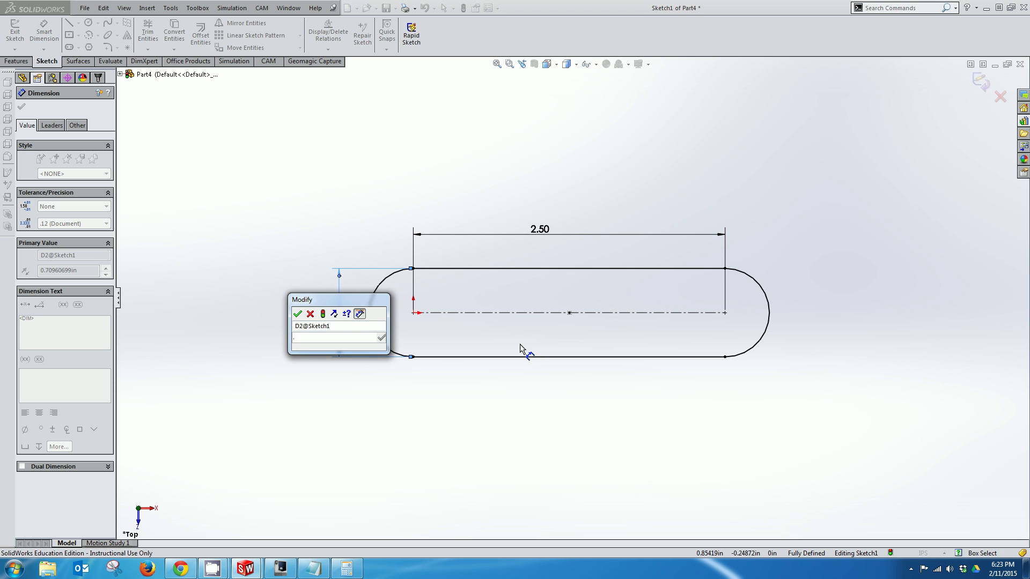
{"action": "type", "text": "5"}
{"action": "key", "text": "Return"}
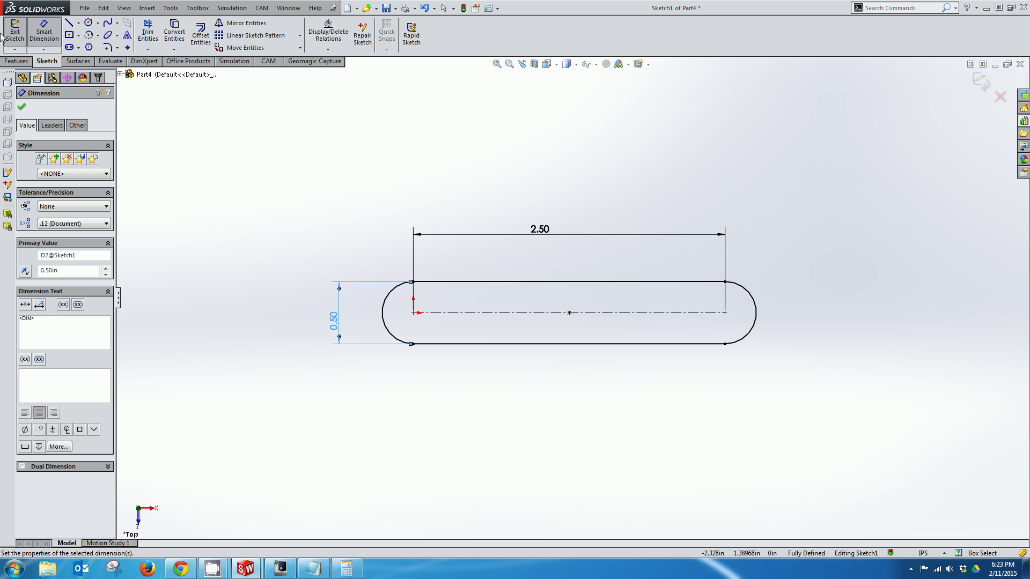
Step: Extrude the slot sketch 0.10 in into a solid bar, then minimize Part4
{"action": "left_click", "coordinate": [12, 29]}
{"action": "left_click", "coordinate": [12, 30]}
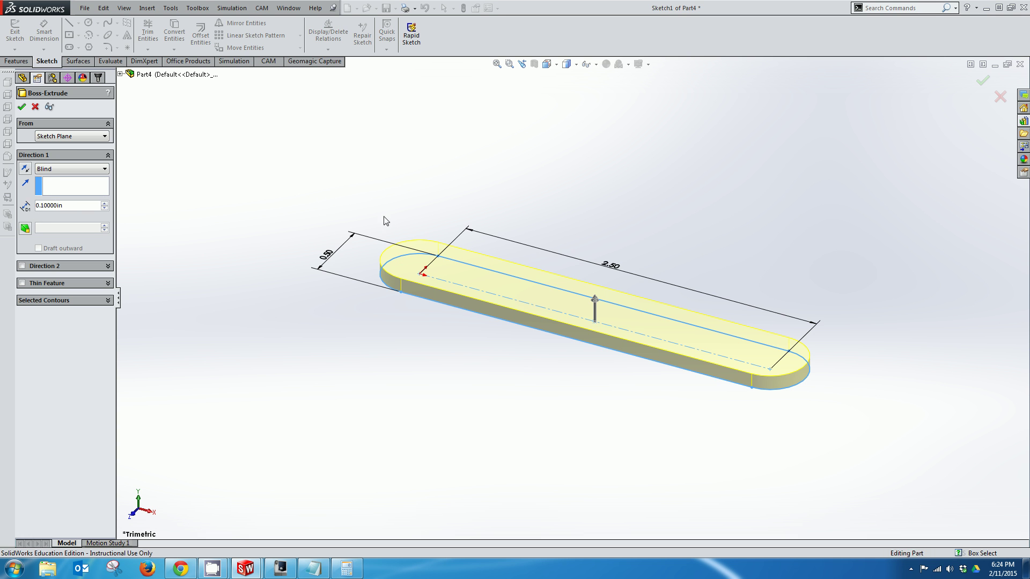
{"action": "key", "text": "Return"}
{"action": "left_click", "coordinate": [473, 273]}
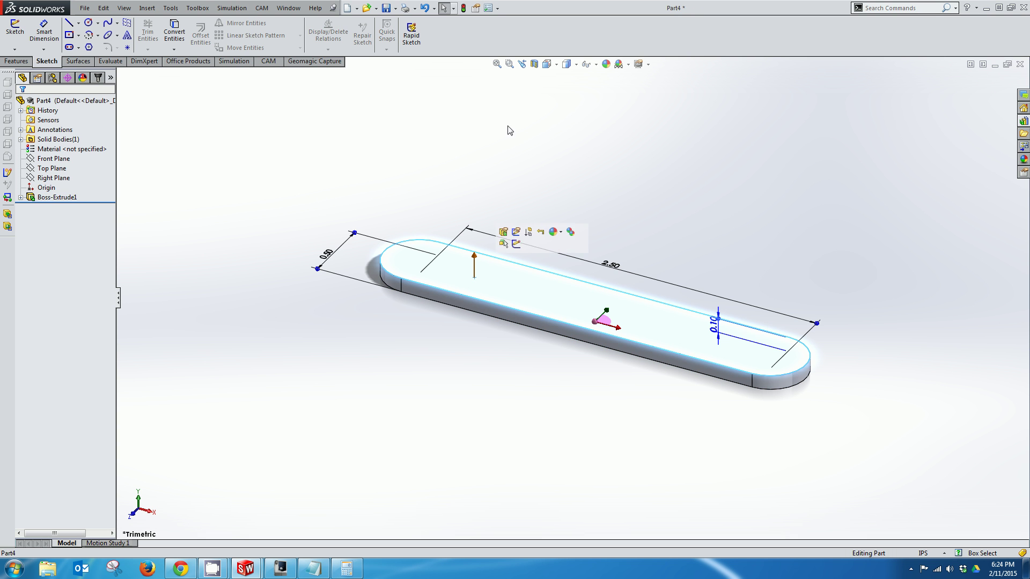
{"action": "left_click", "coordinate": [551, 65]}
{"action": "left_click", "coordinate": [996, 65]}
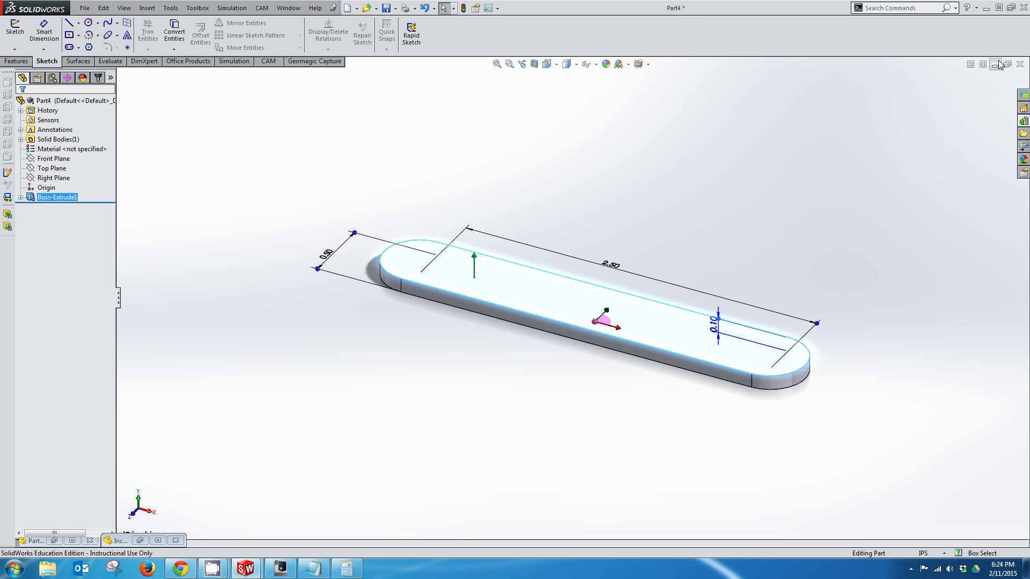
{"action": "left_click", "coordinate": [138, 539]}
{"action": "scroll", "coordinate": [594, 363], "scroll_direction": "down", "scroll_amount": 5}
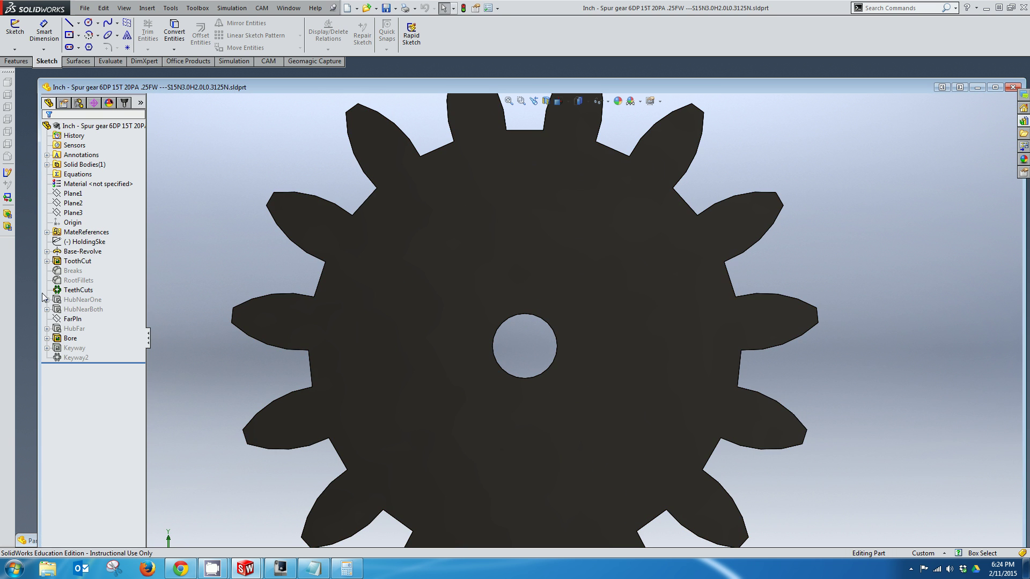
{"action": "left_click", "coordinate": [75, 261]}
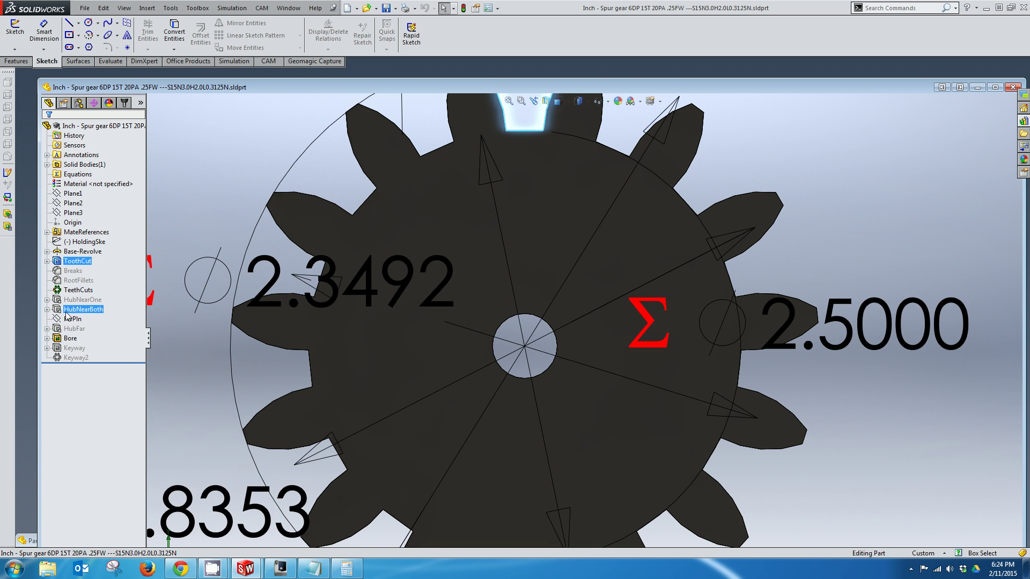
{"action": "left_click", "coordinate": [70, 338]}
{"action": "scroll", "coordinate": [504, 300], "scroll_direction": "up", "scroll_amount": 2}
{"action": "scroll", "coordinate": [606, 363], "scroll_direction": "up", "scroll_amount": 2}
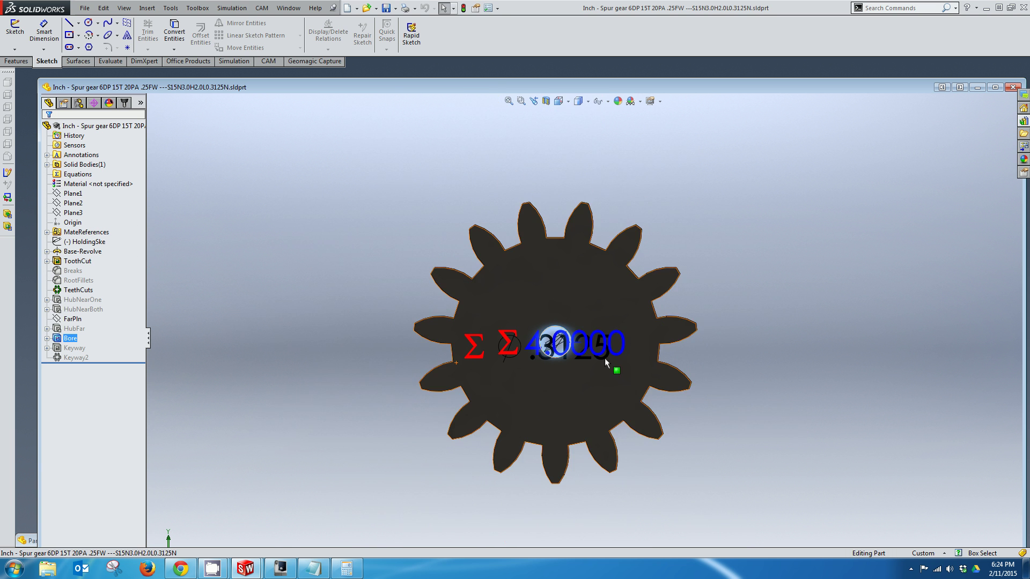
{"action": "scroll", "coordinate": [584, 357], "scroll_direction": "down", "scroll_amount": 3}
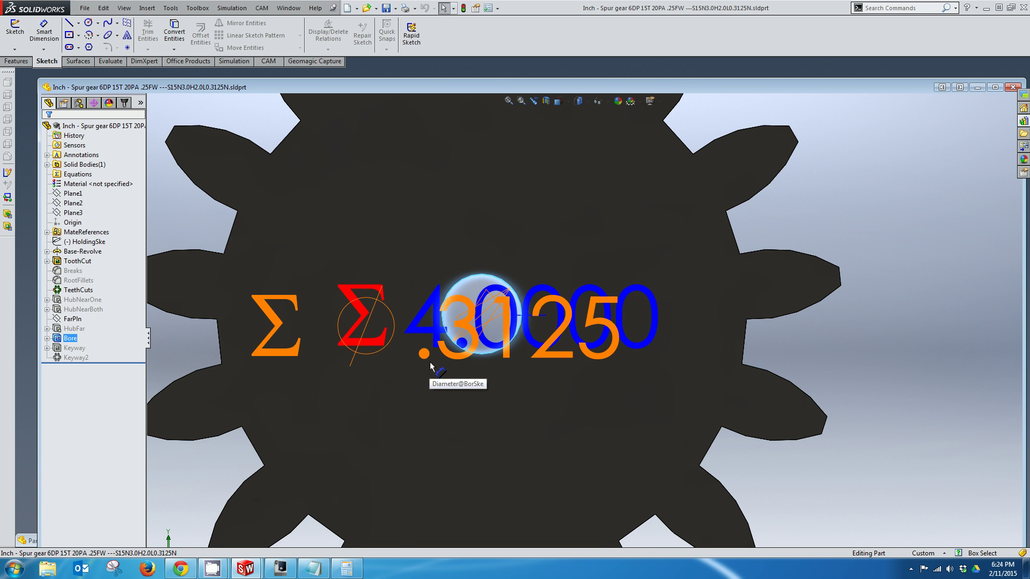
{"action": "scroll", "coordinate": [430, 367], "scroll_direction": "up", "scroll_amount": 3}
{"action": "left_click", "coordinate": [977, 87]}
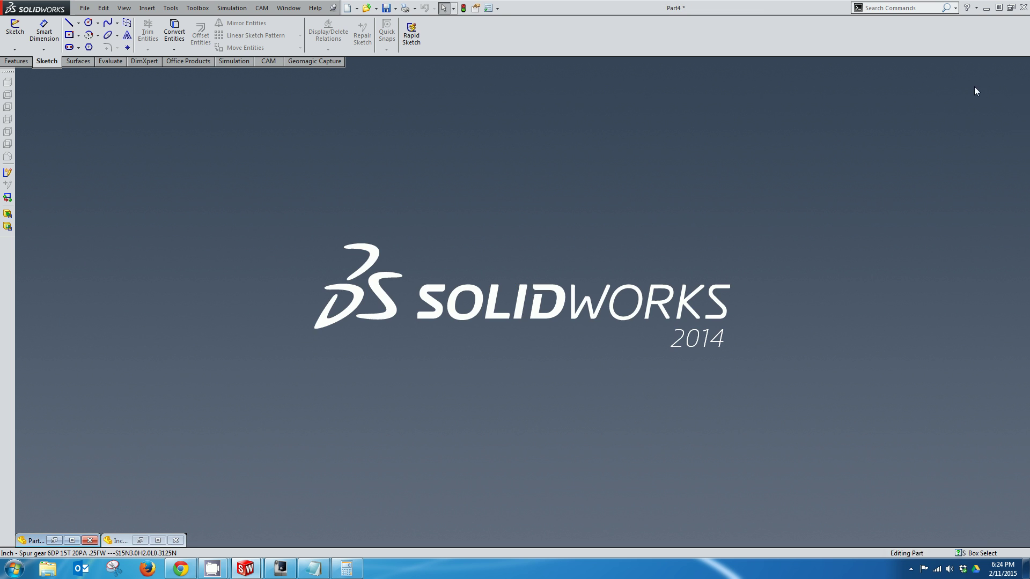
Step: Restore Part4 and view the bar from the Top orientation
{"action": "left_click", "coordinate": [58, 541]}
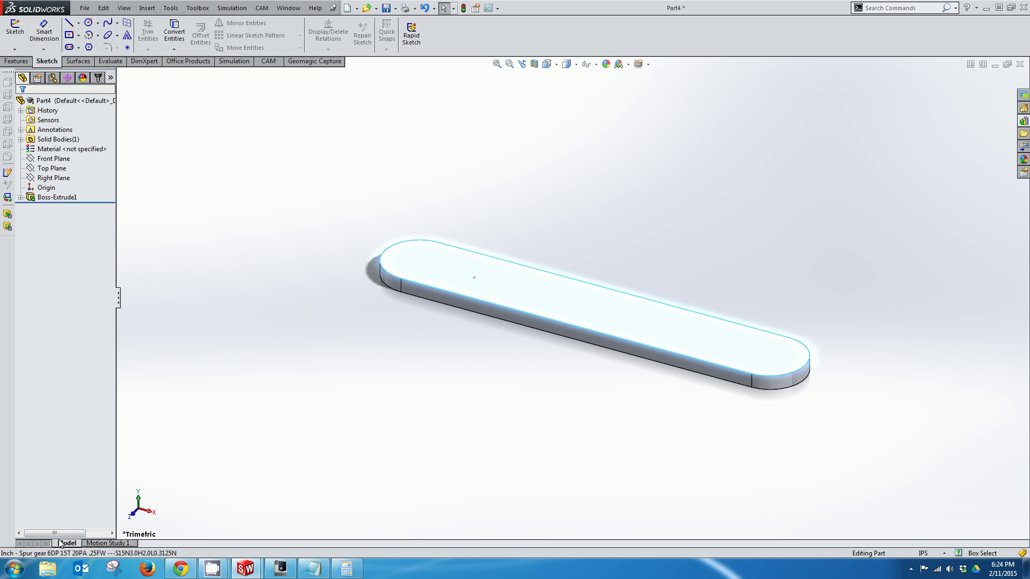
{"action": "left_click", "coordinate": [548, 69]}
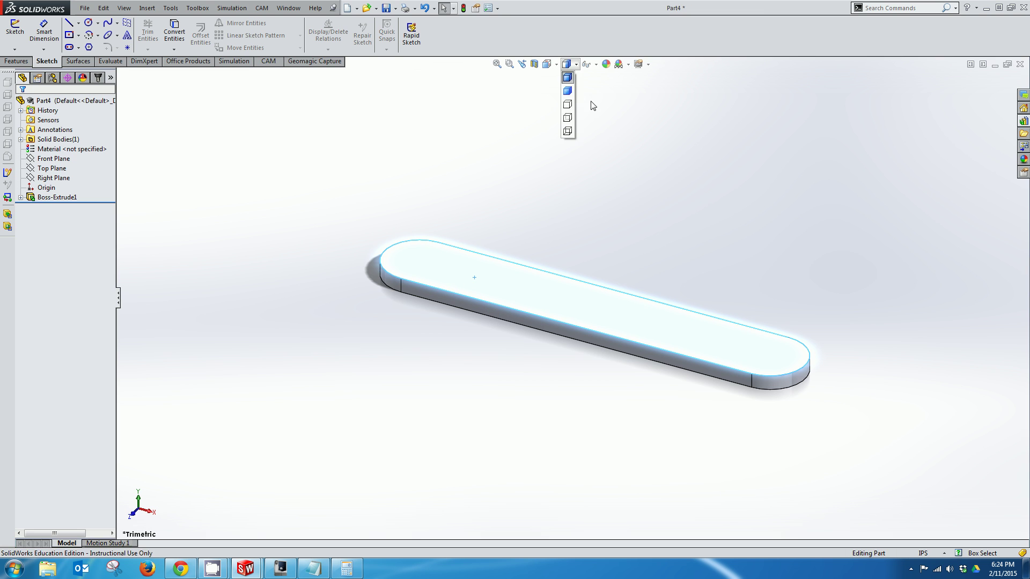
{"action": "left_click", "coordinate": [549, 65]}
{"action": "left_click", "coordinate": [603, 116]}
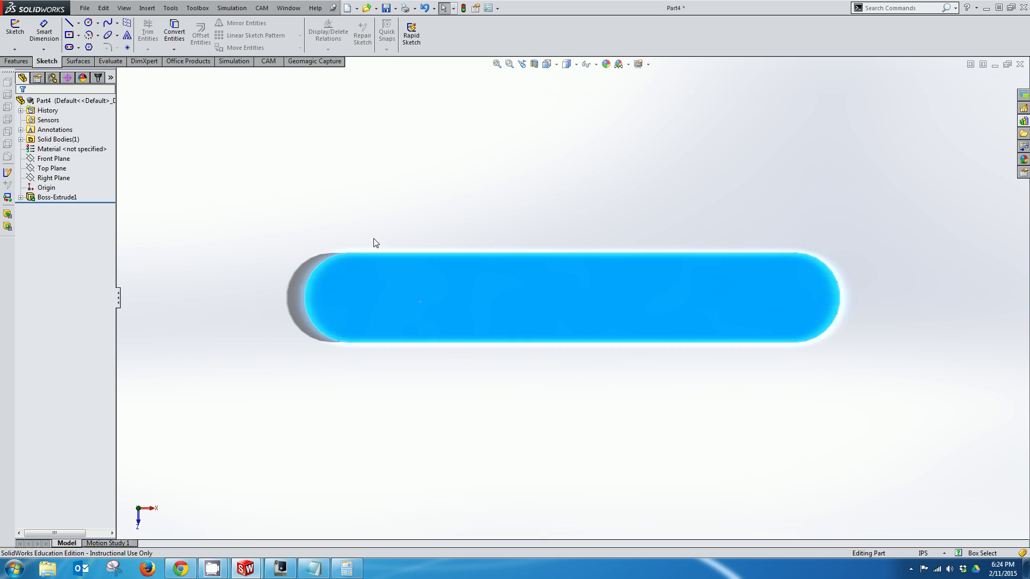
Step: Draw circles centred on the origin and on the right end's arc centre
{"action": "left_click", "coordinate": [90, 22]}
{"action": "left_click", "coordinate": [349, 297]}
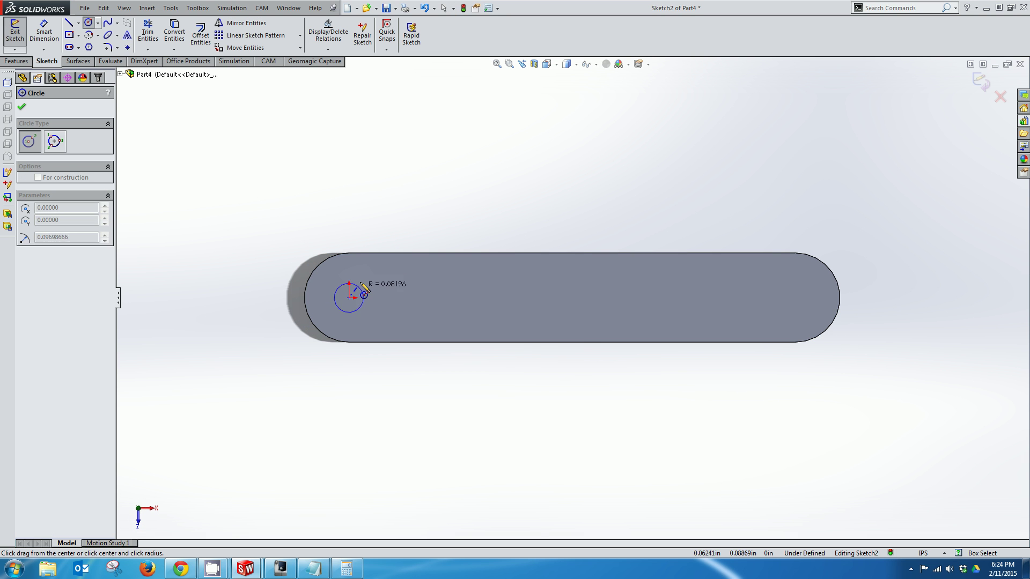
{"action": "left_click", "coordinate": [370, 298]}
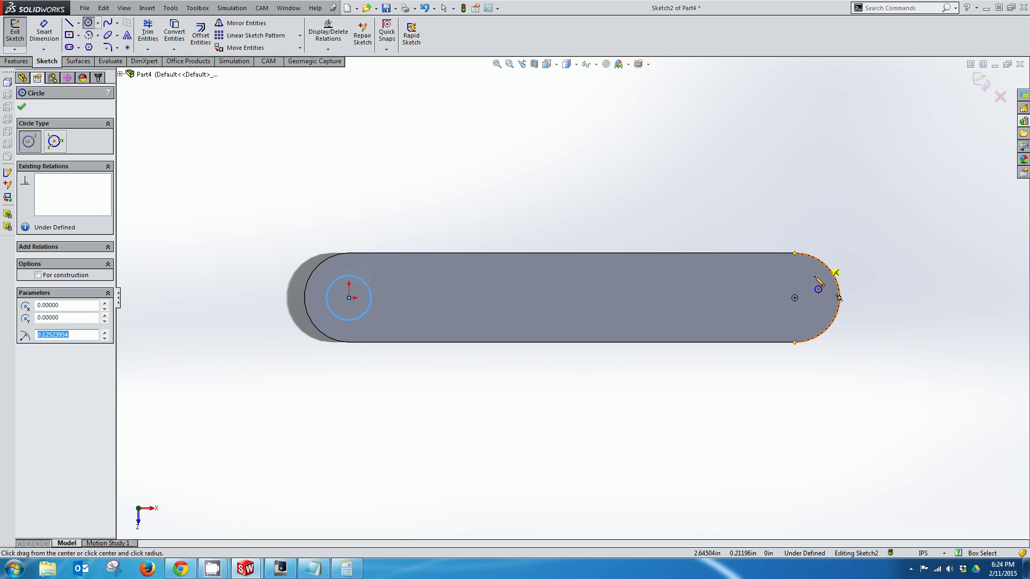
{"action": "left_click", "coordinate": [795, 298]}
{"action": "left_click", "coordinate": [812, 293]}
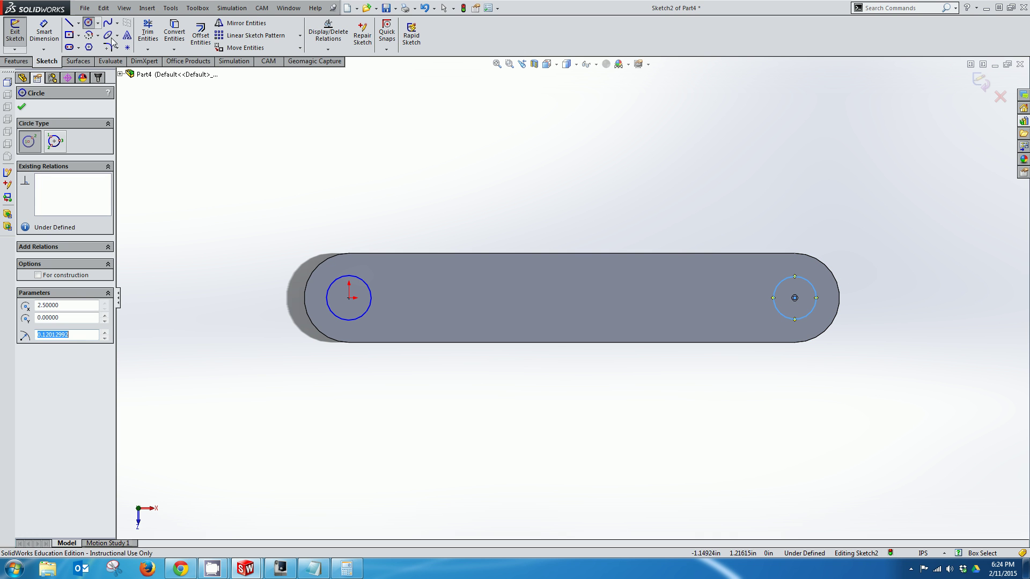
{"action": "key", "text": "Escape"}
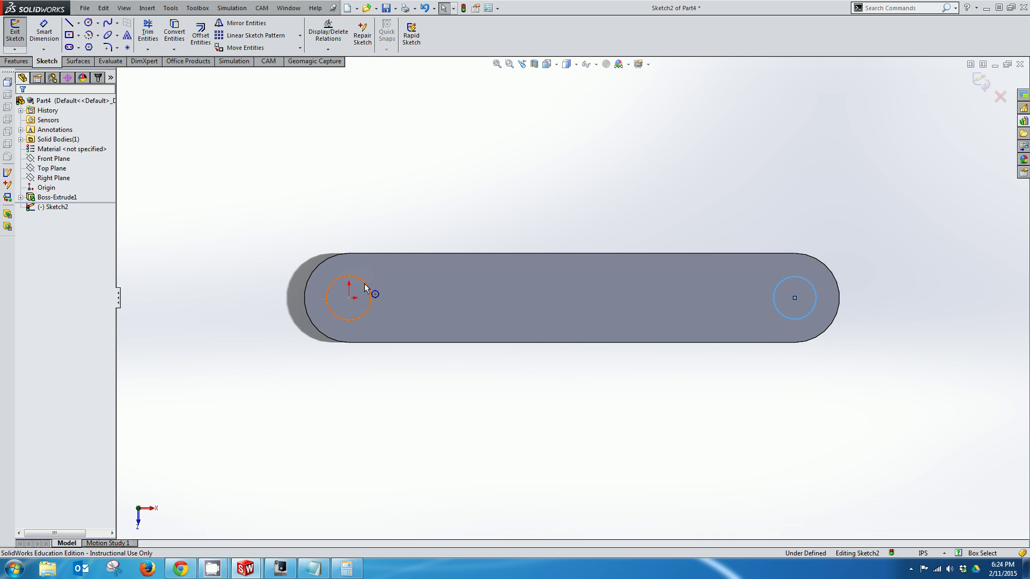
Step: Make the two circles Equal and dimension the left one to 0.3 diameter
{"action": "left_click", "coordinate": [365, 283], "text": "ctrl"}
{"action": "left_click", "coordinate": [27, 317]}
{"action": "left_click", "coordinate": [44, 33]}
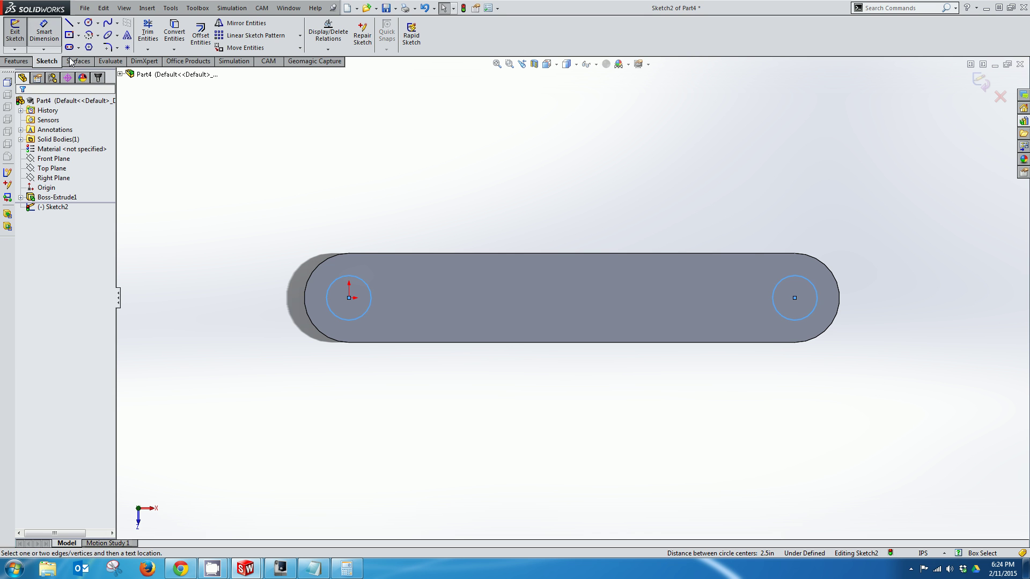
{"action": "left_click", "coordinate": [349, 276]}
{"action": "left_click", "coordinate": [354, 257]}
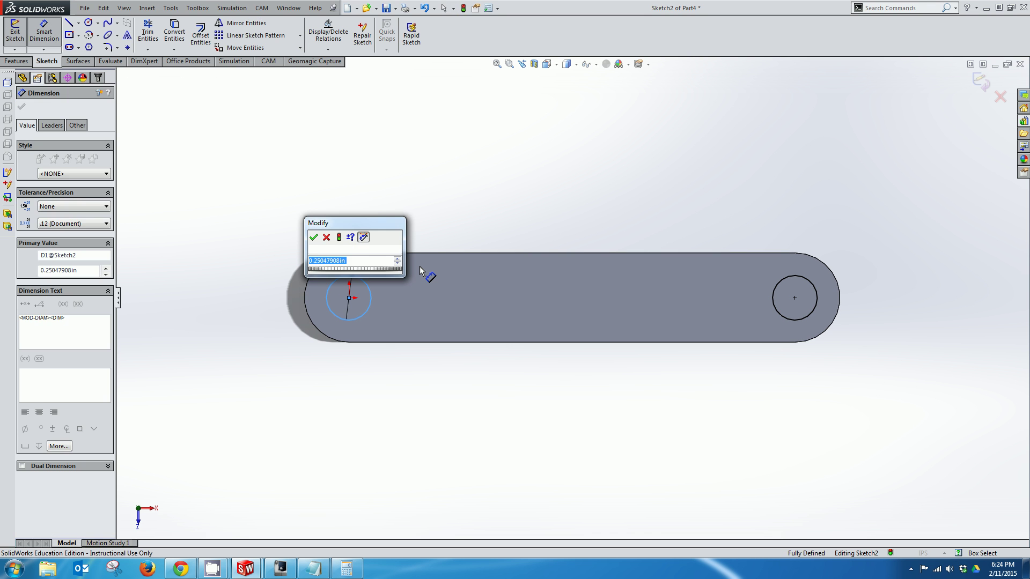
{"action": "type", "text": ".3"}
{"action": "key", "text": "Return"}
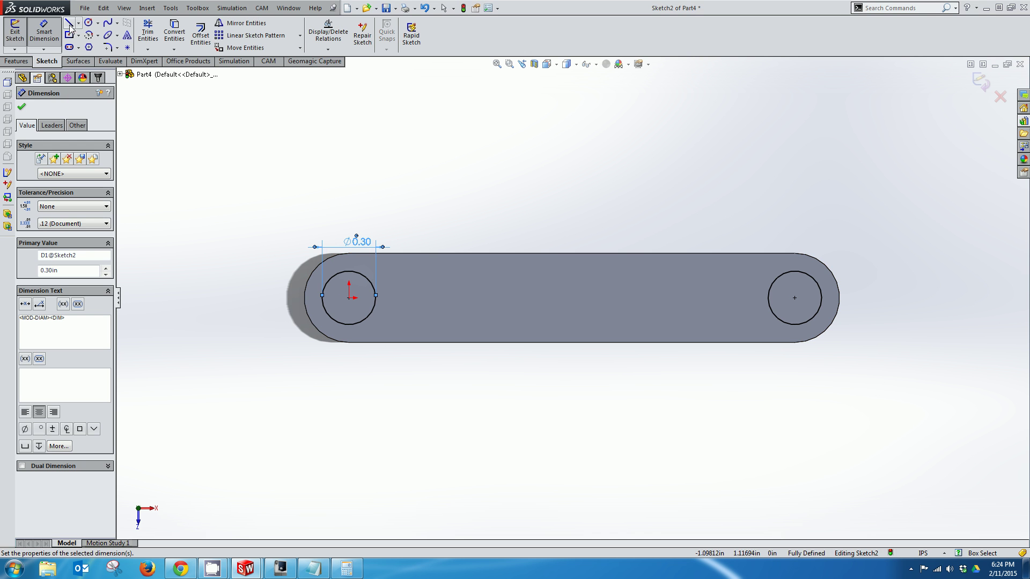
Step: Exit the circle sketch, start extruding Sketch2, then minimize Part4
{"action": "left_click", "coordinate": [8, 35]}
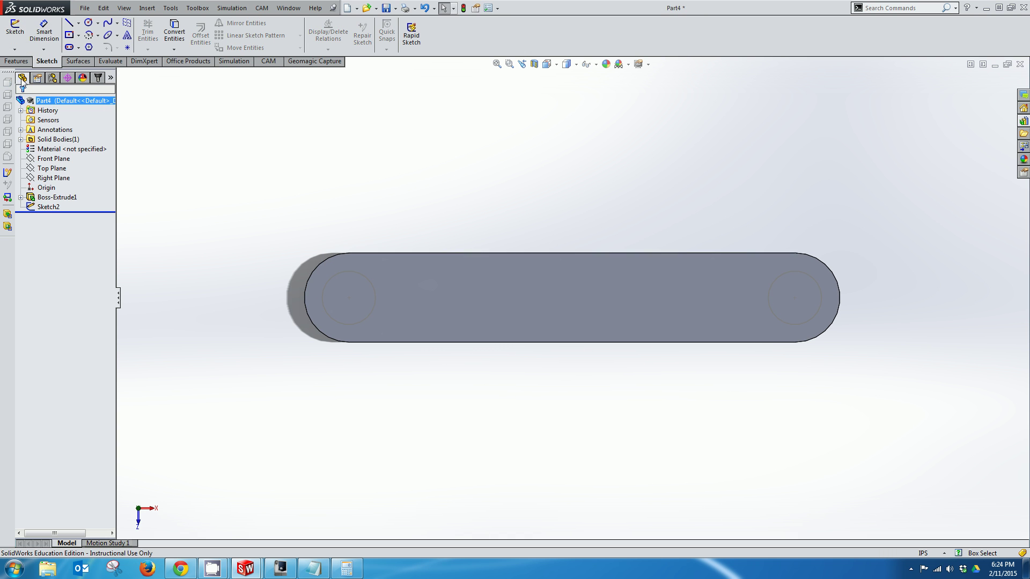
{"action": "left_click", "coordinate": [48, 207]}
{"action": "left_click", "coordinate": [16, 60]}
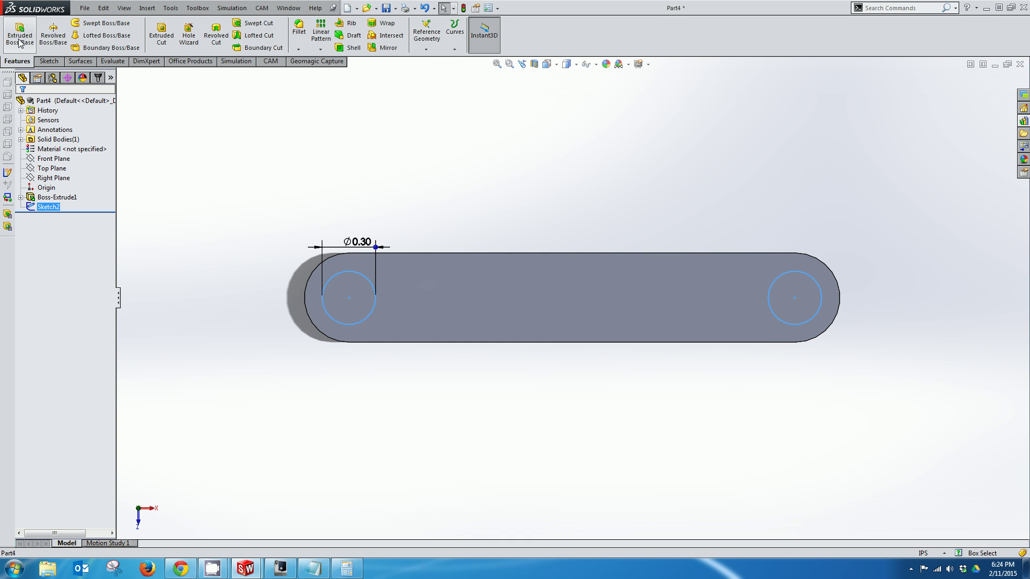
{"action": "left_click", "coordinate": [20, 33]}
{"action": "middle_click_drag", "start_coordinate": [519, 234], "coordinate": [638, 161]}
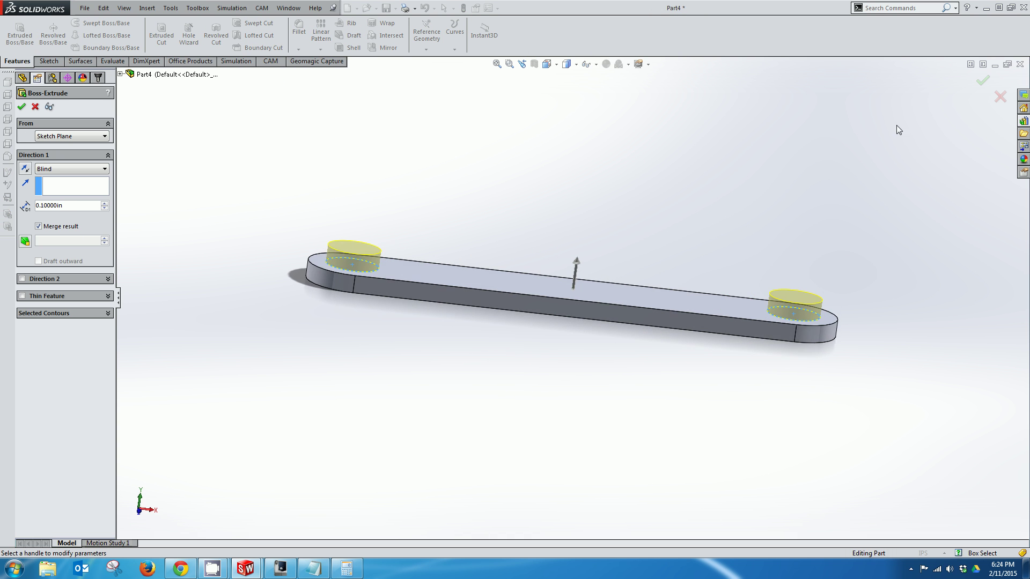
{"action": "left_click", "coordinate": [995, 64]}
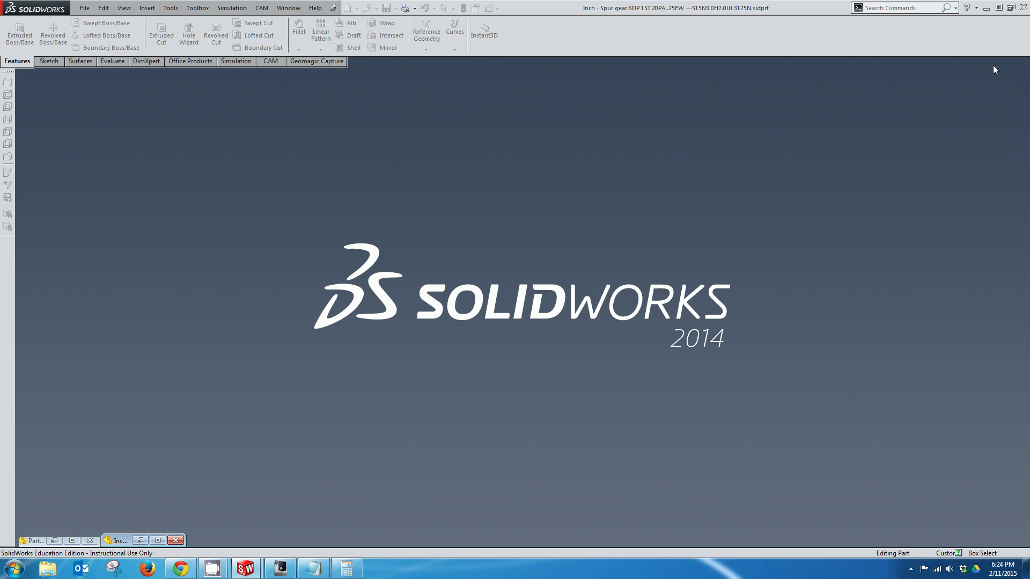
Step: Restore the spur gear, measure its faces at 0.25 in apart, and minimize it
{"action": "left_click", "coordinate": [140, 540]}
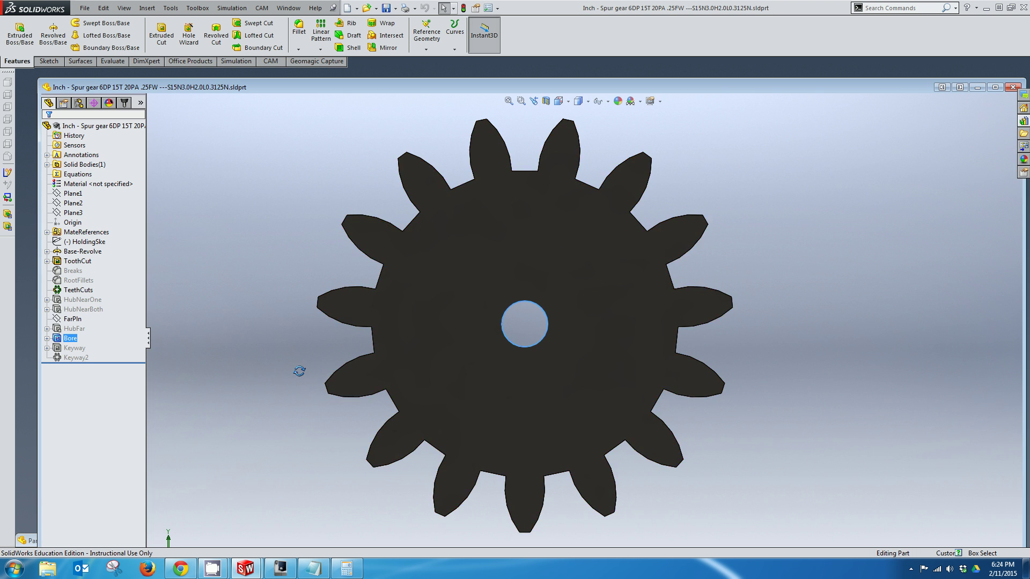
{"action": "left_click", "coordinate": [75, 261]}
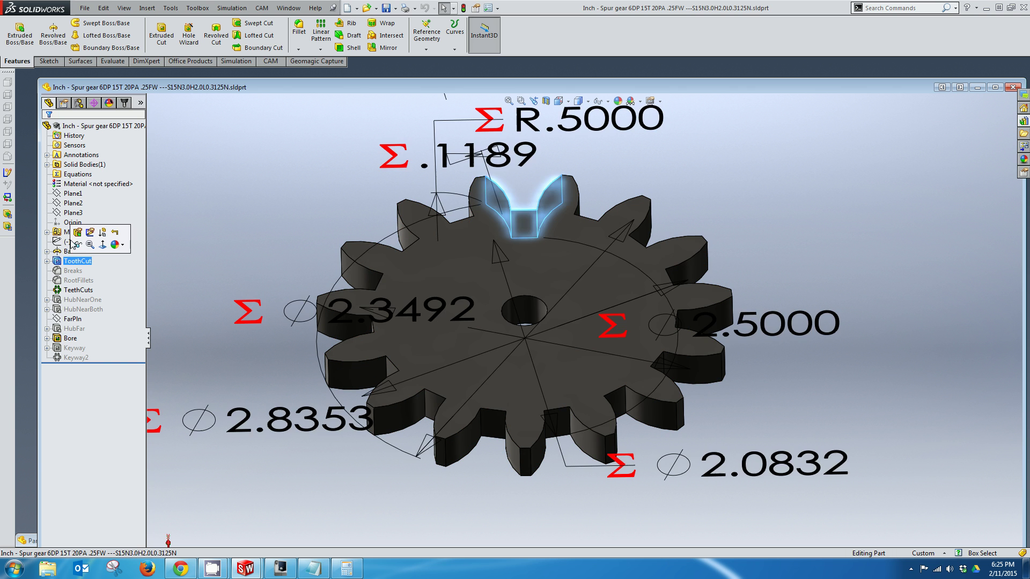
{"action": "middle_click_drag", "start_coordinate": [268, 354], "coordinate": [391, 317]}
{"action": "left_click", "coordinate": [111, 61]}
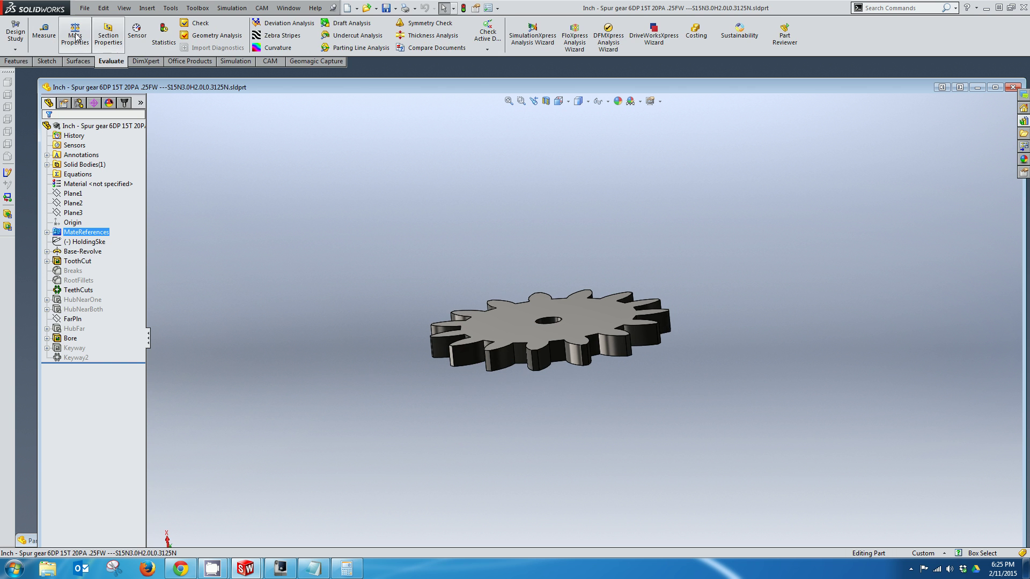
{"action": "left_click", "coordinate": [44, 35]}
{"action": "left_click", "coordinate": [494, 334]}
{"action": "middle_click_drag", "start_coordinate": [496, 333], "coordinate": [664, 381]}
{"action": "left_click", "coordinate": [584, 282]}
{"action": "scroll", "coordinate": [637, 373], "scroll_direction": "down", "scroll_amount": 3}
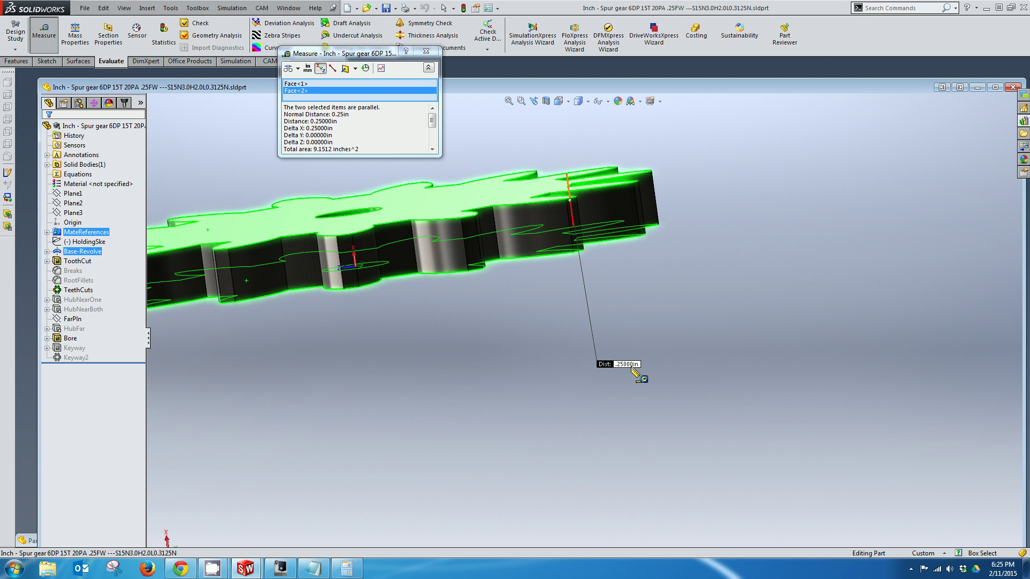
{"action": "left_click", "coordinate": [977, 87]}
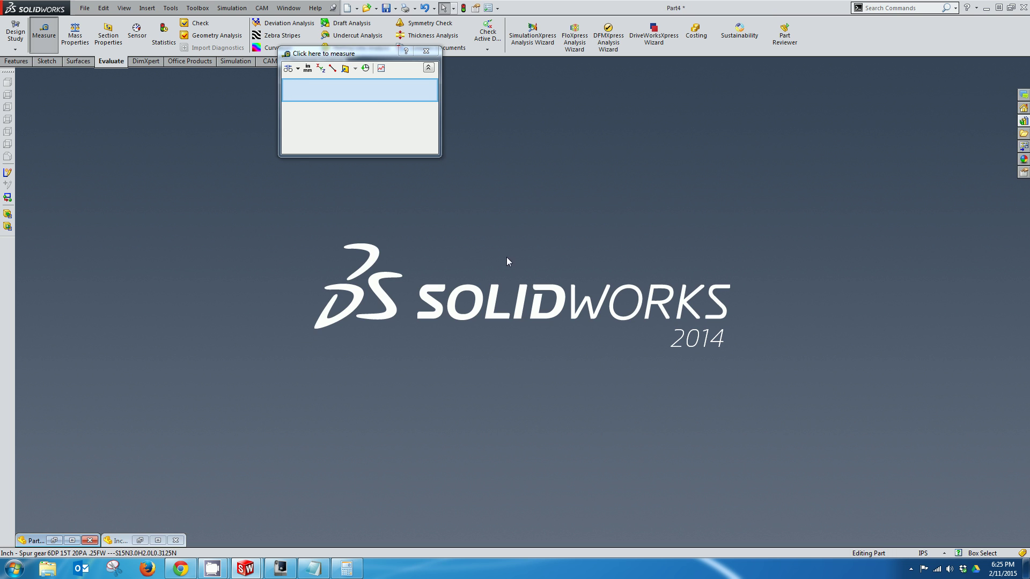
Step: Restore Part4, close Measure, and inspect Boss-Extrude1's dimensions from several angles
{"action": "left_click", "coordinate": [59, 540]}
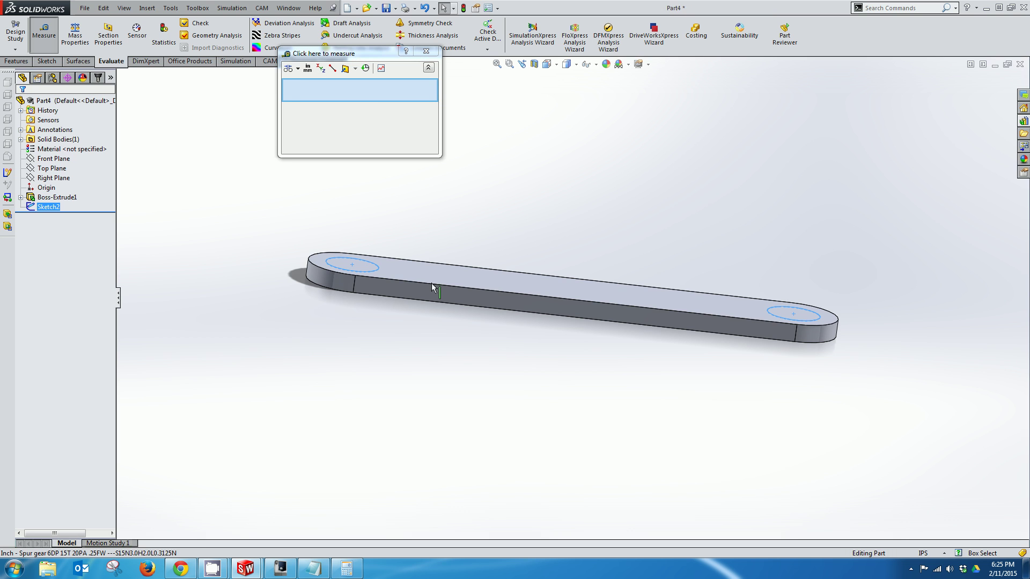
{"action": "left_click", "coordinate": [427, 53]}
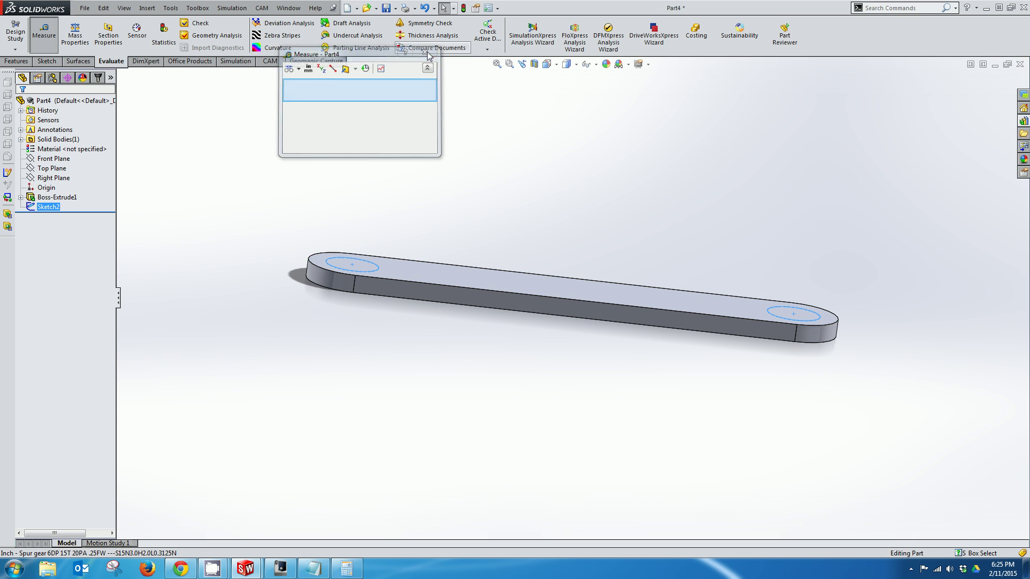
{"action": "left_click", "coordinate": [533, 172]}
{"action": "mouse_move", "coordinate": [533, 172]}
{"action": "middle_mouse_down"}
{"action": "mouse_move", "coordinate": [610, 200]}
{"action": "mouse_move", "coordinate": [702, 186]}
{"action": "mouse_move", "coordinate": [668, 228]}
{"action": "mouse_move", "coordinate": [649, 213]}
{"action": "middle_mouse_up"}
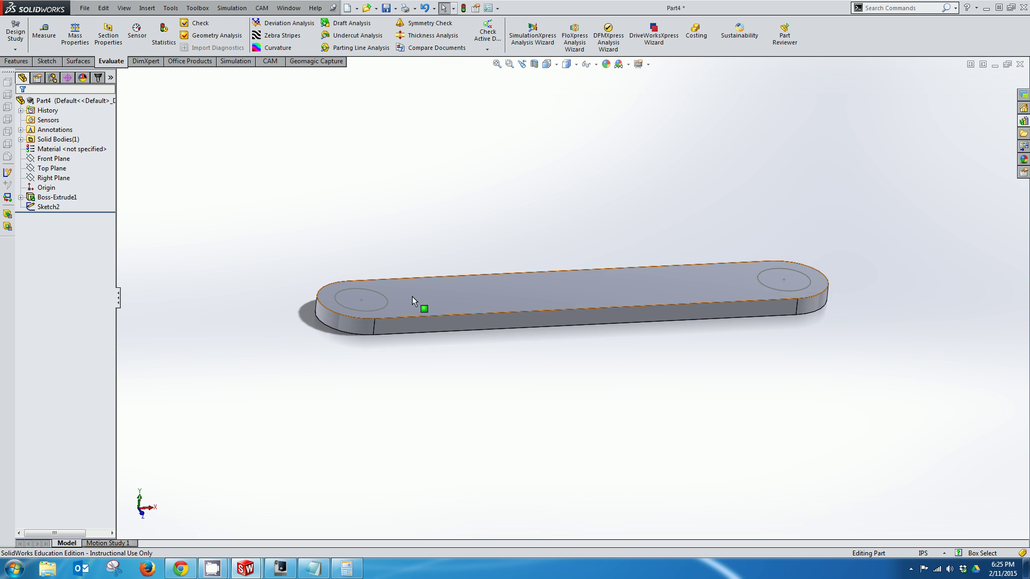
{"action": "scroll", "coordinate": [360, 301], "scroll_direction": "down", "scroll_amount": 5}
{"action": "left_click", "coordinate": [474, 261]}
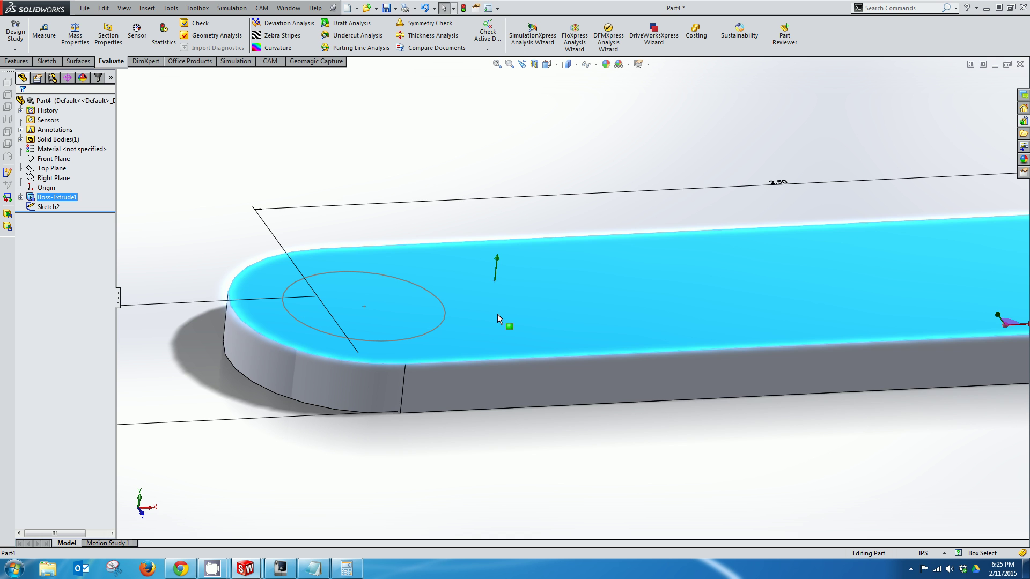
{"action": "middle_click_drag", "start_coordinate": [568, 326], "coordinate": [562, 302]}
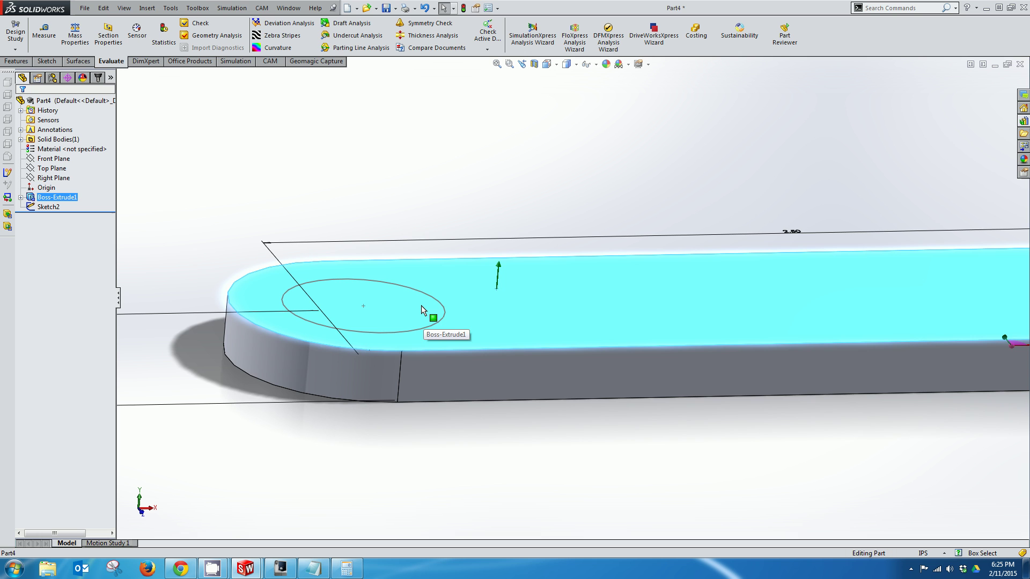
{"action": "scroll", "coordinate": [426, 294], "scroll_direction": "down", "scroll_amount": 2}
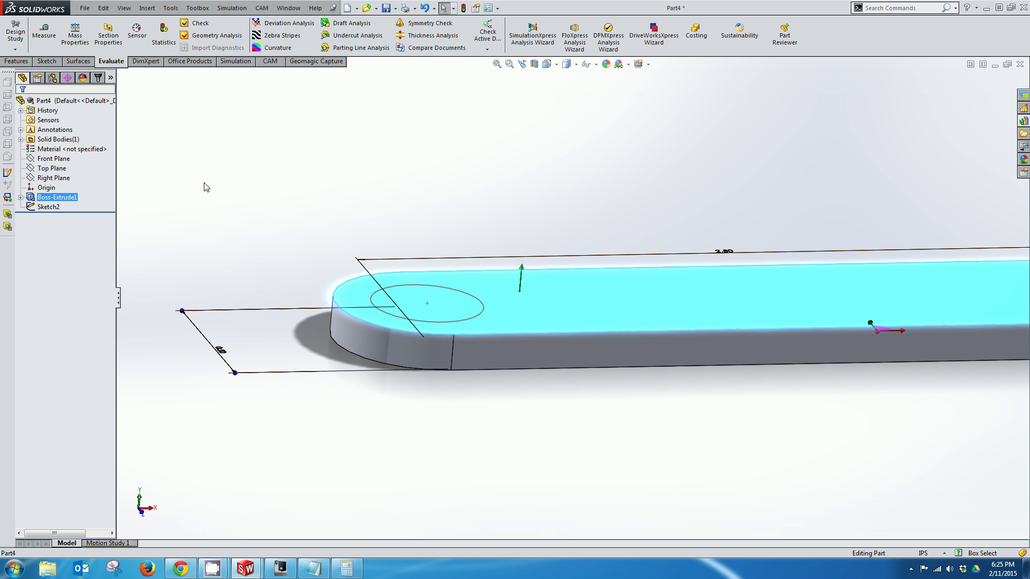
{"action": "middle_click_drag", "start_coordinate": [546, 245], "coordinate": [483, 282]}
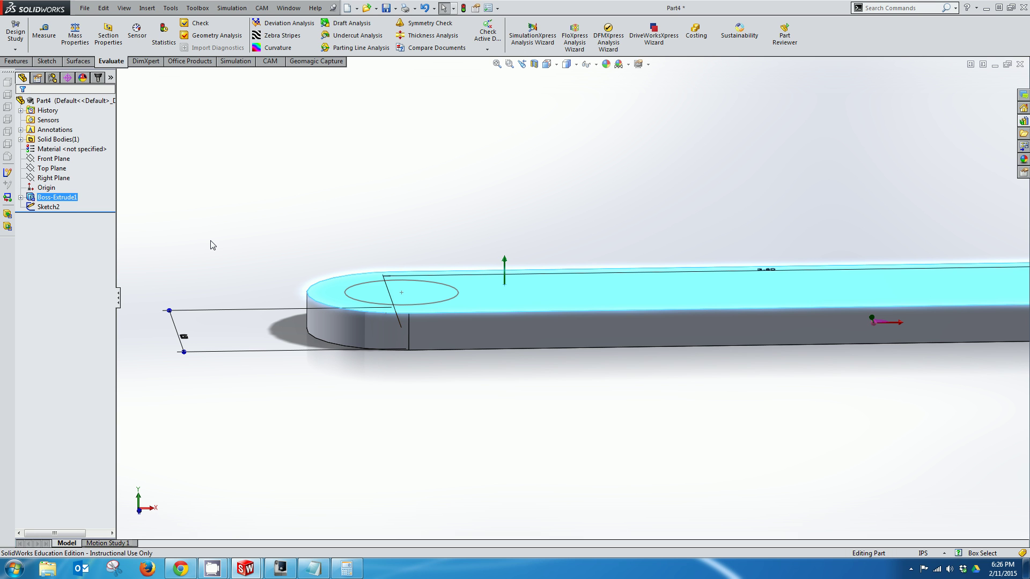
Step: Extrude Sketch2's circles blind to .27/2 (0.135 in) as cylindrical posts
{"action": "left_click", "coordinate": [210, 201]}
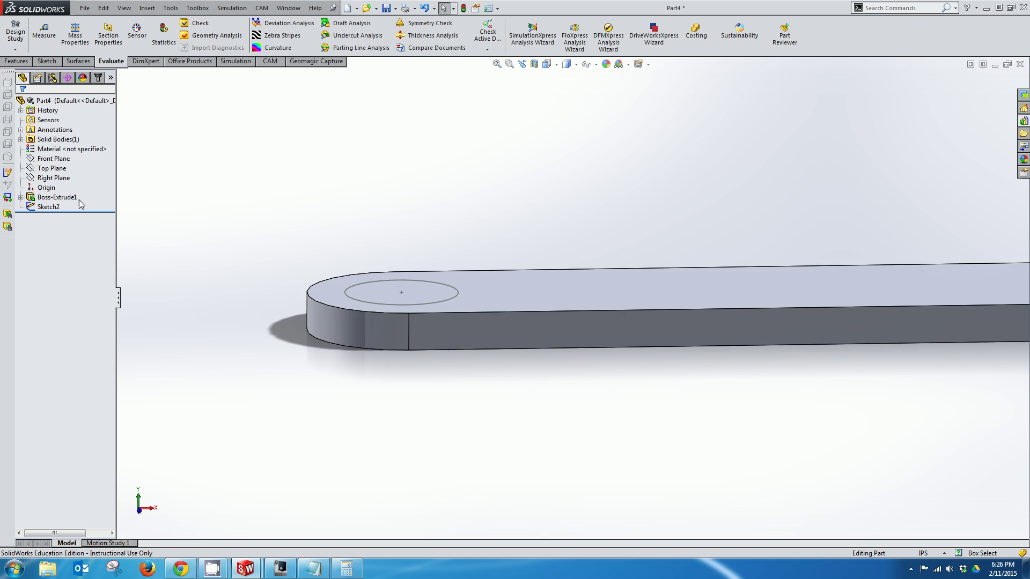
{"action": "left_click", "coordinate": [48, 207]}
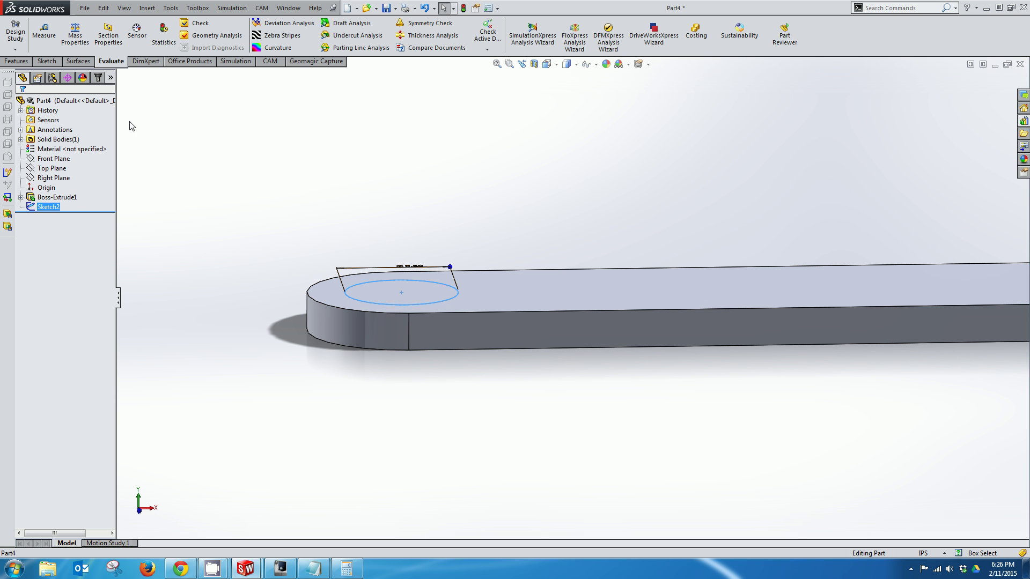
{"action": "left_click", "coordinate": [16, 60]}
{"action": "left_click", "coordinate": [20, 39]}
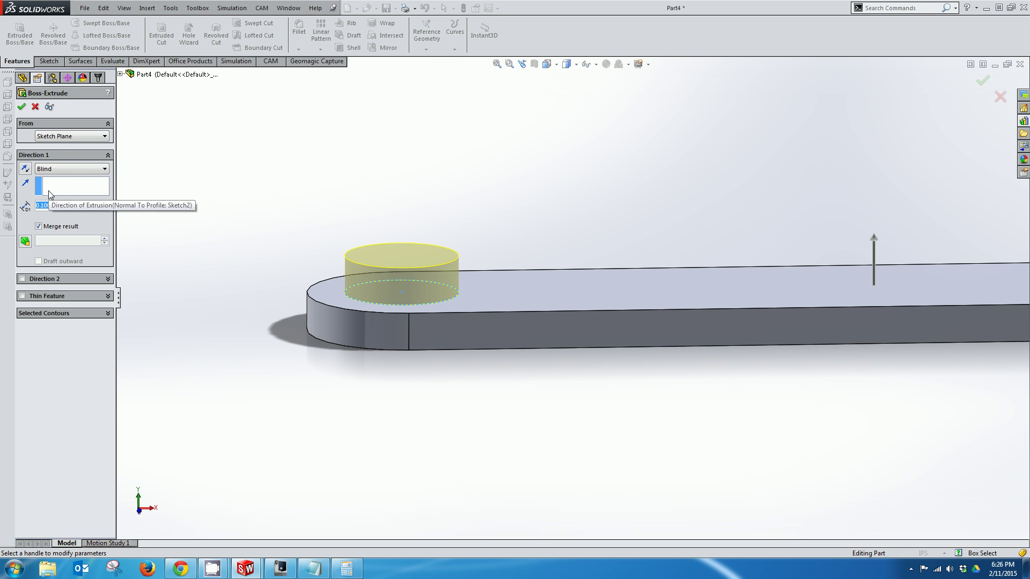
{"action": "type", "text": ".27"}
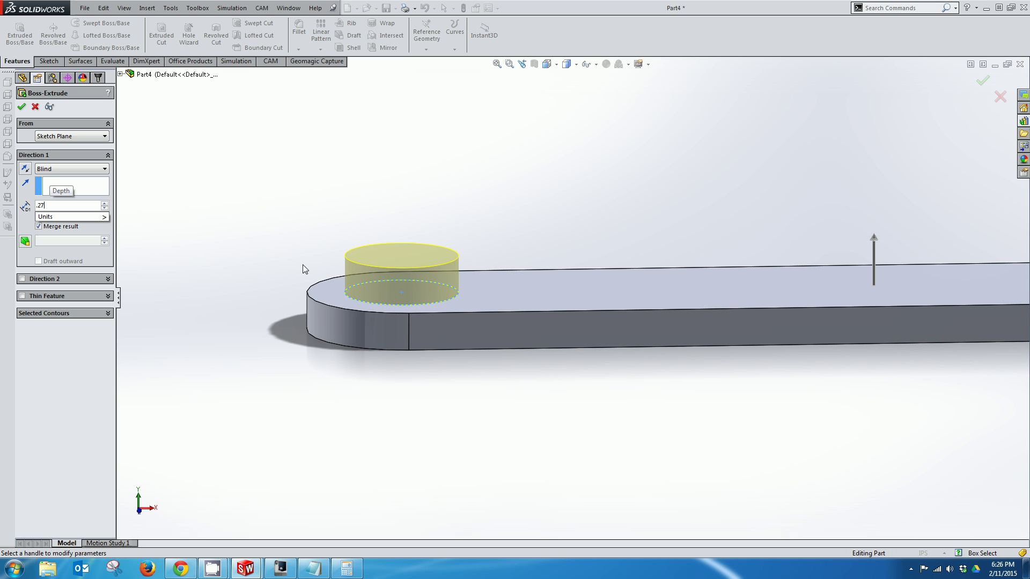
{"action": "type", "text": "/"}
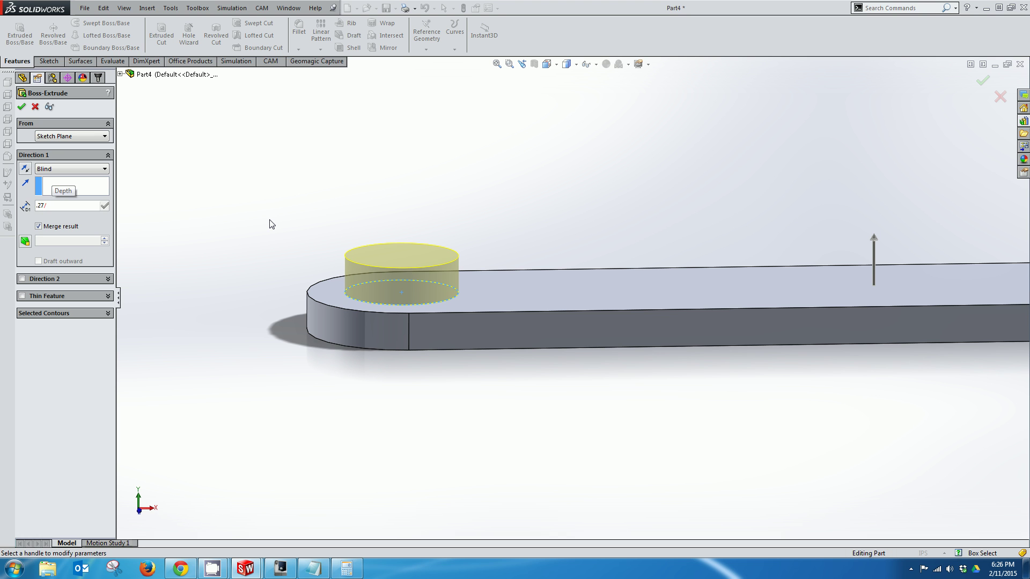
{"action": "type", "text": "2"}
{"action": "key", "text": "Return"}
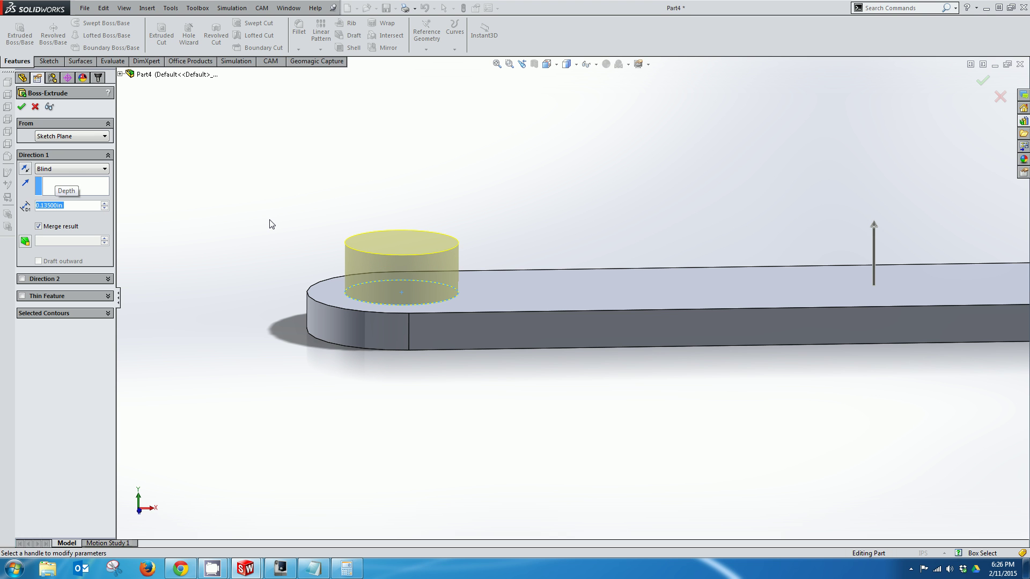
{"action": "left_click", "coordinate": [21, 107]}
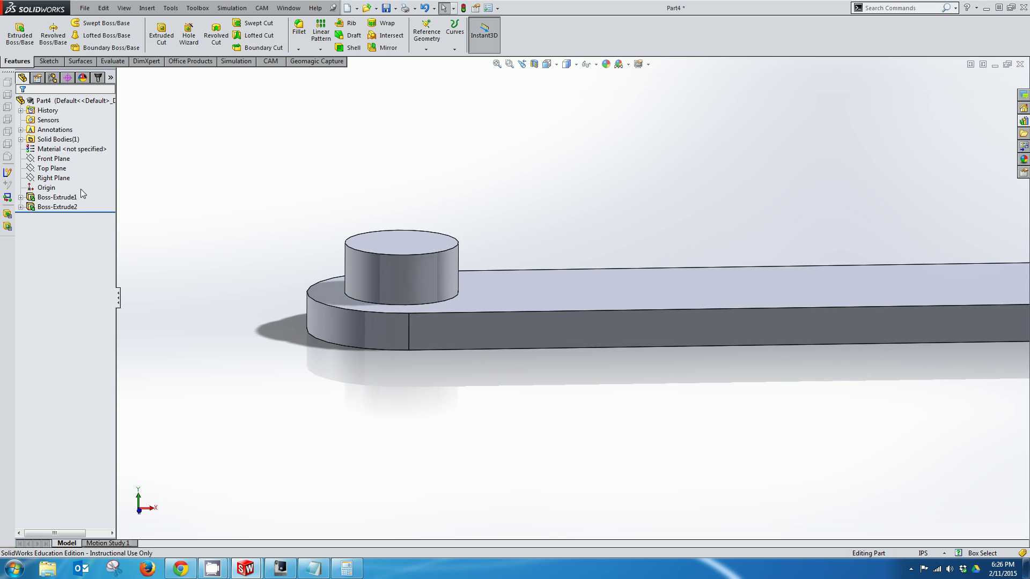
Step: Mirror Boss-Extrude1 and Boss-Extrude2 about the post's top face with Geometry Pattern on
{"action": "left_click", "coordinate": [57, 197]}
{"action": "left_click", "coordinate": [55, 207], "text": "ctrl"}
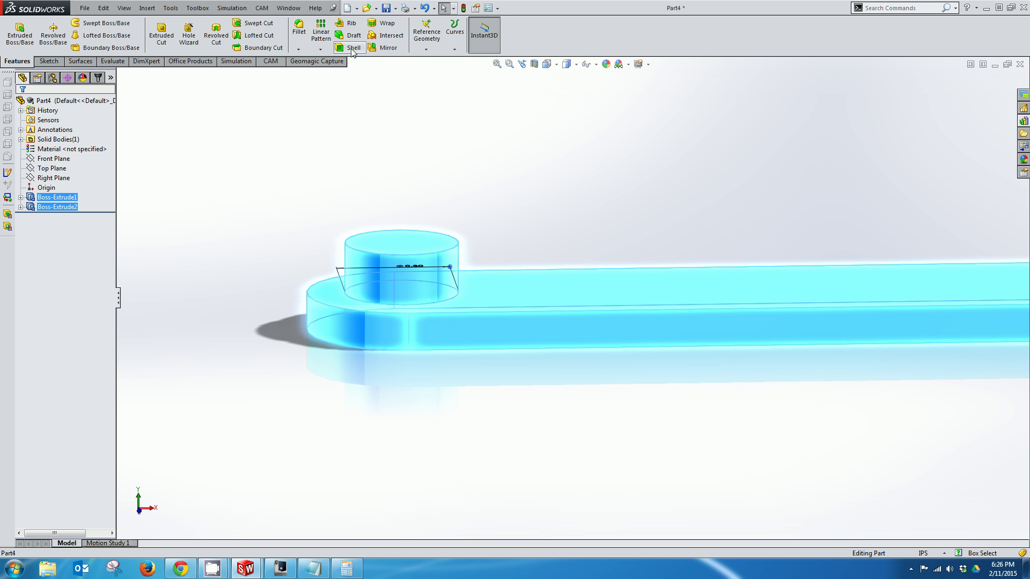
{"action": "left_click", "coordinate": [387, 48]}
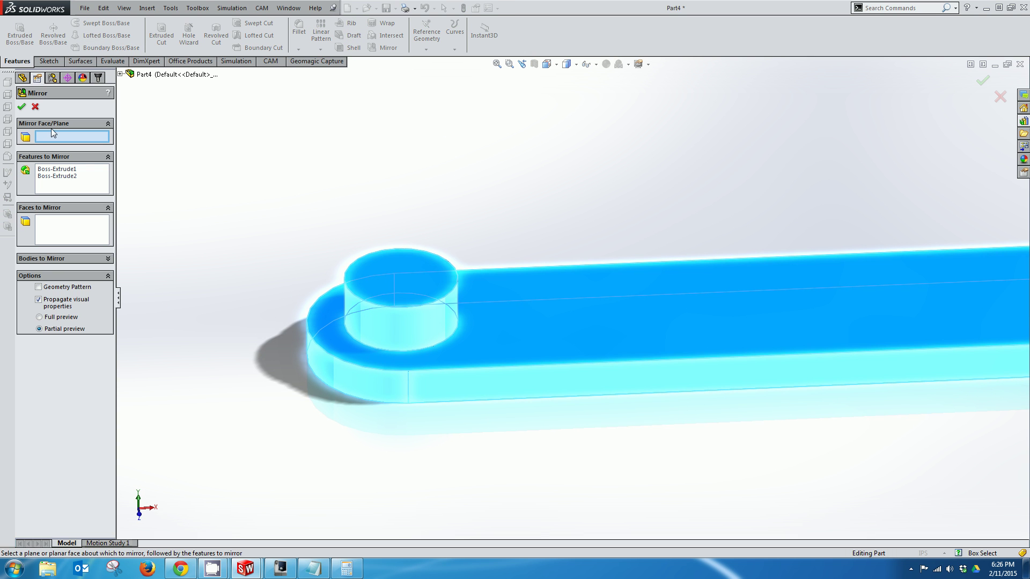
{"action": "left_click", "coordinate": [414, 278]}
{"action": "key", "text": "ctrl+1"}
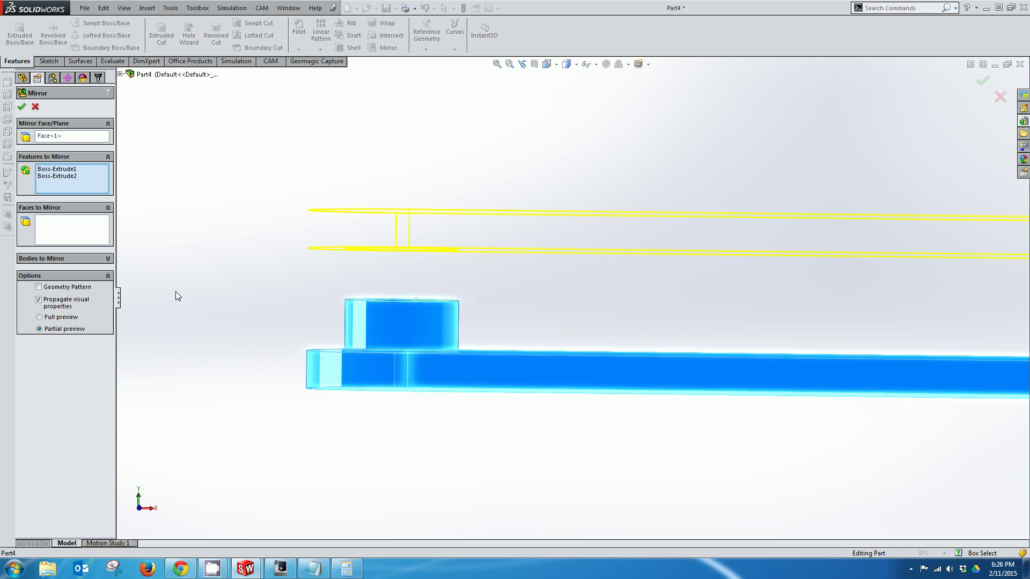
{"action": "left_click", "coordinate": [38, 287]}
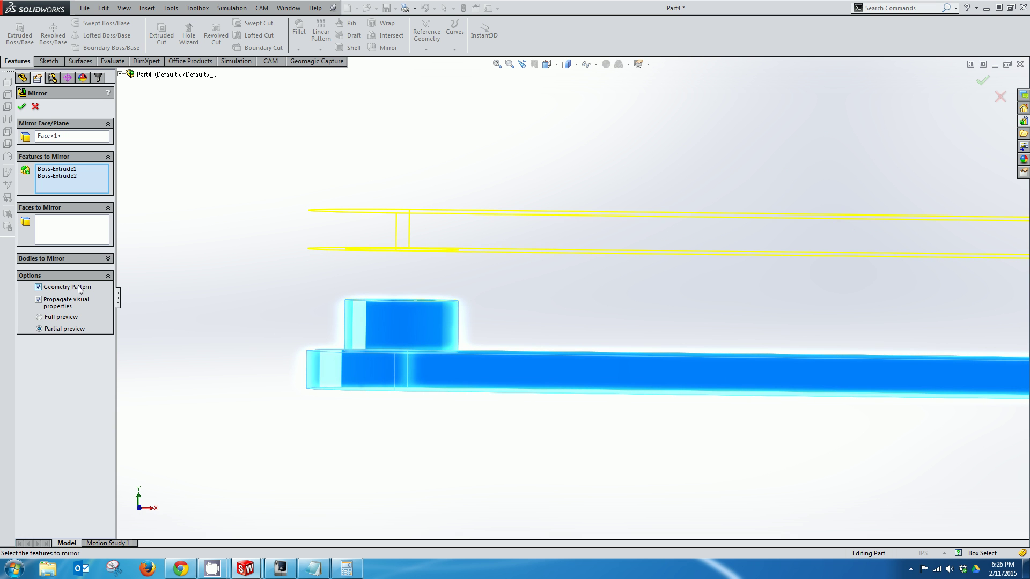
{"action": "left_click", "coordinate": [21, 108]}
{"action": "scroll", "coordinate": [310, 218], "scroll_direction": "up", "scroll_amount": 3}
{"action": "middle_click_drag", "start_coordinate": [310, 218], "coordinate": [751, 248]}
Step: Save the part as Connector.SLDPRT
{"action": "left_click", "coordinate": [85, 8]}
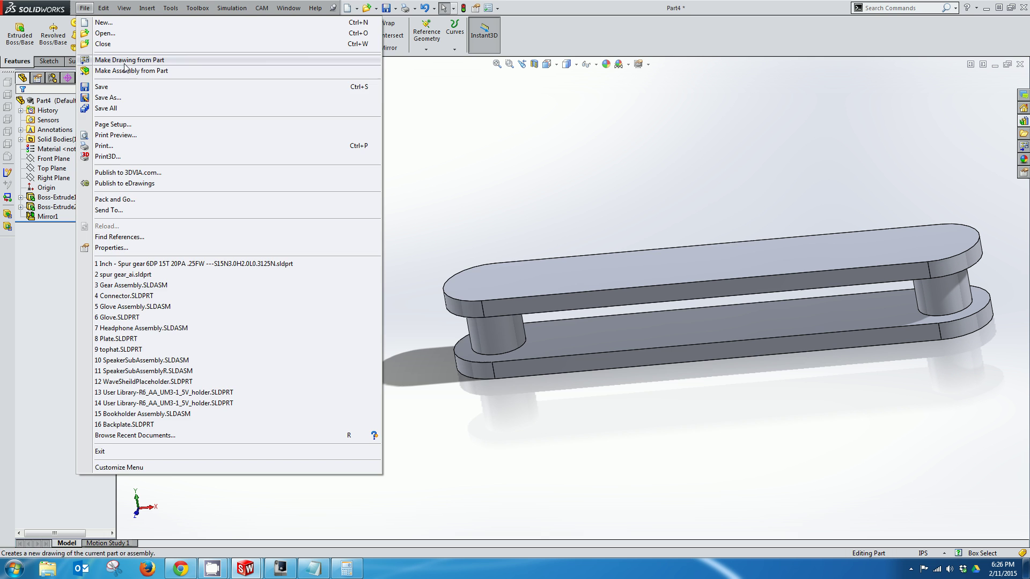
{"action": "left_click", "coordinate": [65, 101]}
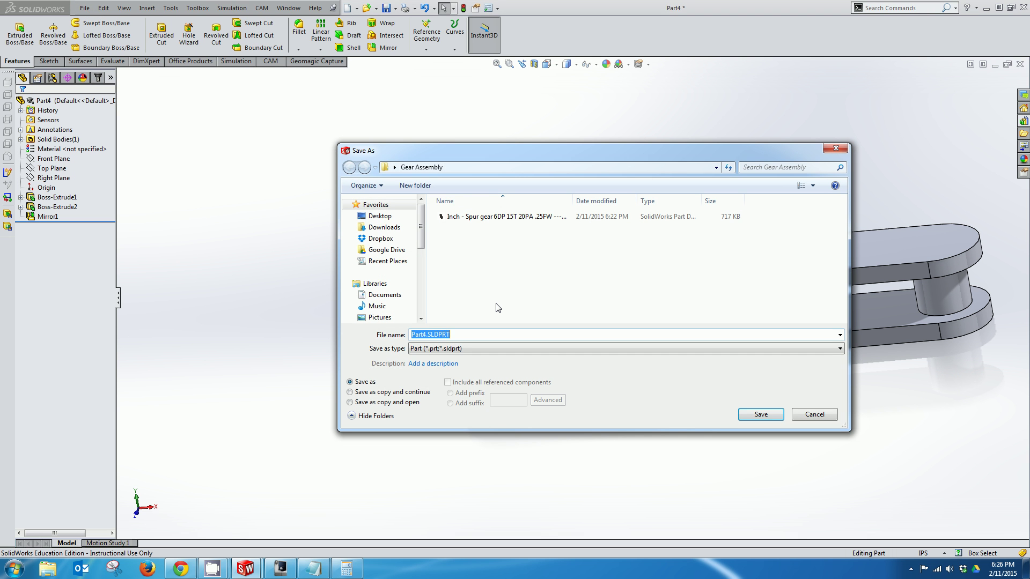
{"action": "type", "text": "Connector"}
{"action": "left_click", "coordinate": [761, 412]}
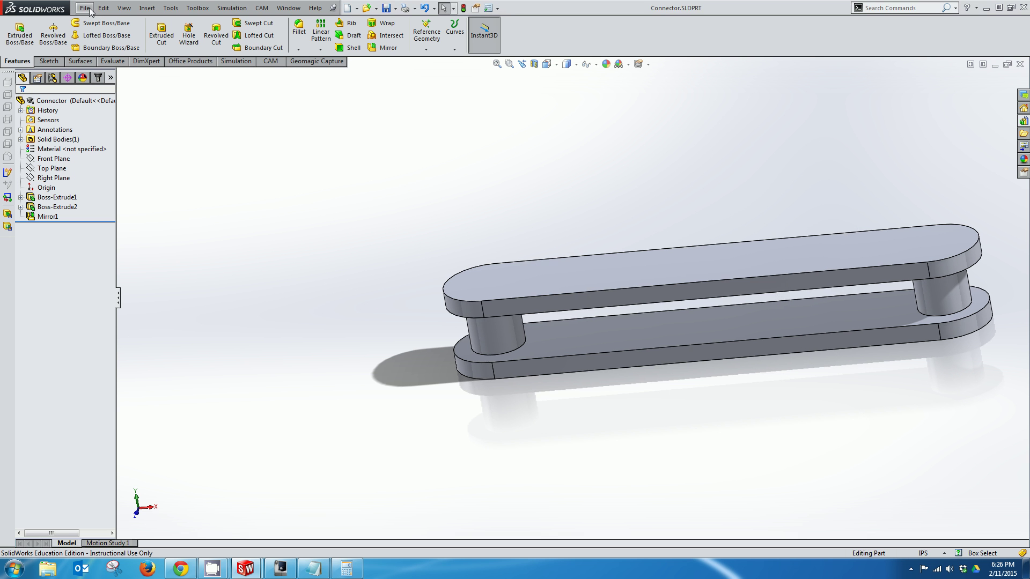
Step: Make a new assembly from the part and place the Connector
{"action": "left_click", "coordinate": [86, 8]}
{"action": "left_click", "coordinate": [86, 8]}
{"action": "left_click", "coordinate": [86, 8]}
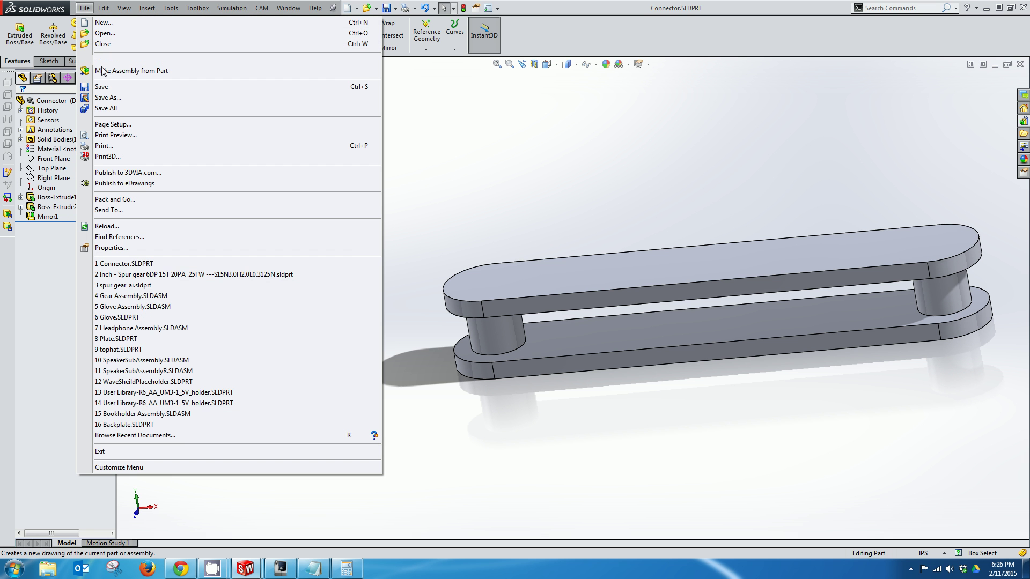
{"action": "left_click", "coordinate": [104, 71]}
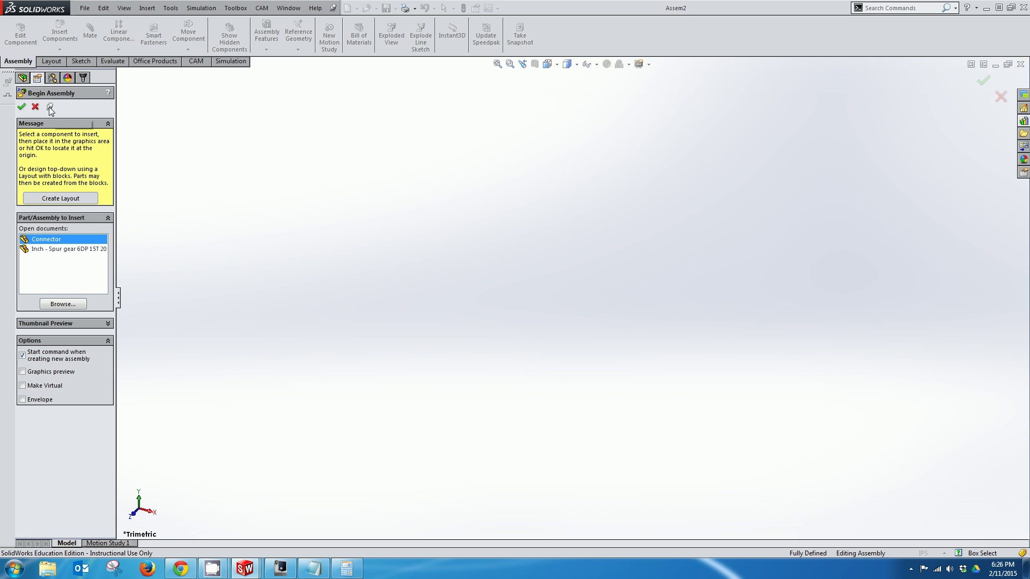
{"action": "left_click", "coordinate": [336, 253]}
Step: Insert two copies of the spur gear beside the Connector
{"action": "left_click", "coordinate": [81, 249]}
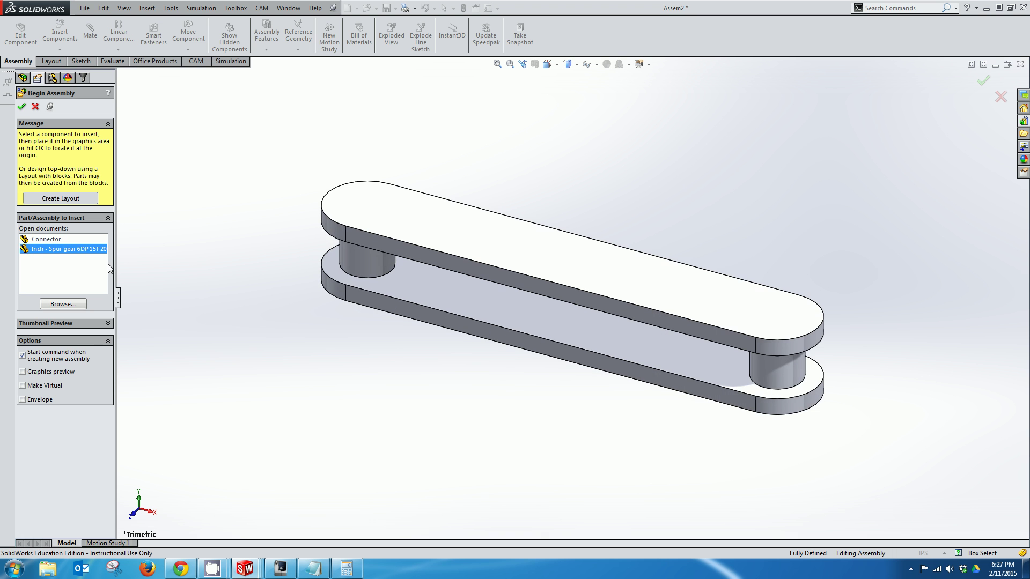
{"action": "left_click", "coordinate": [284, 267]}
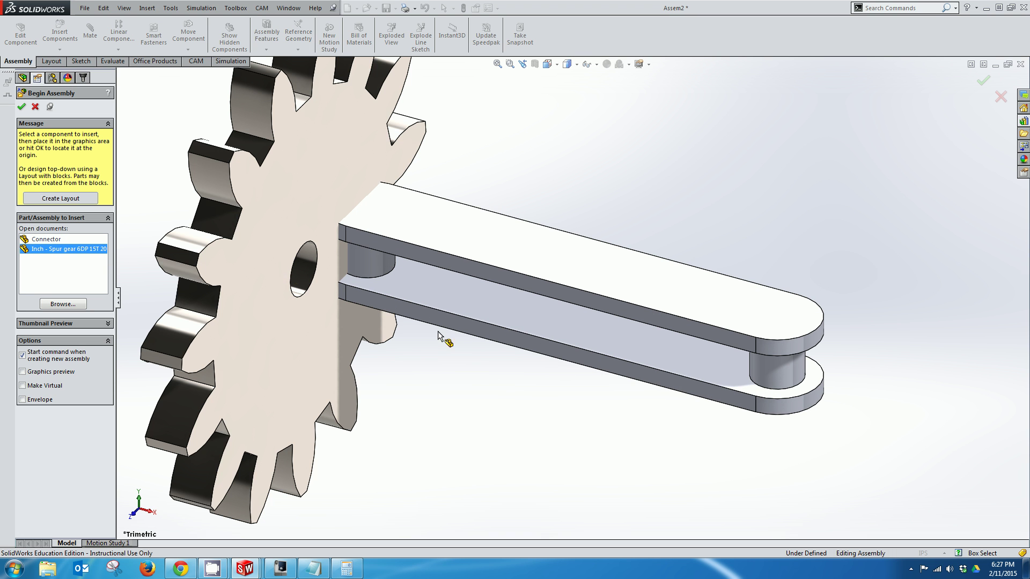
{"action": "left_click", "coordinate": [599, 370]}
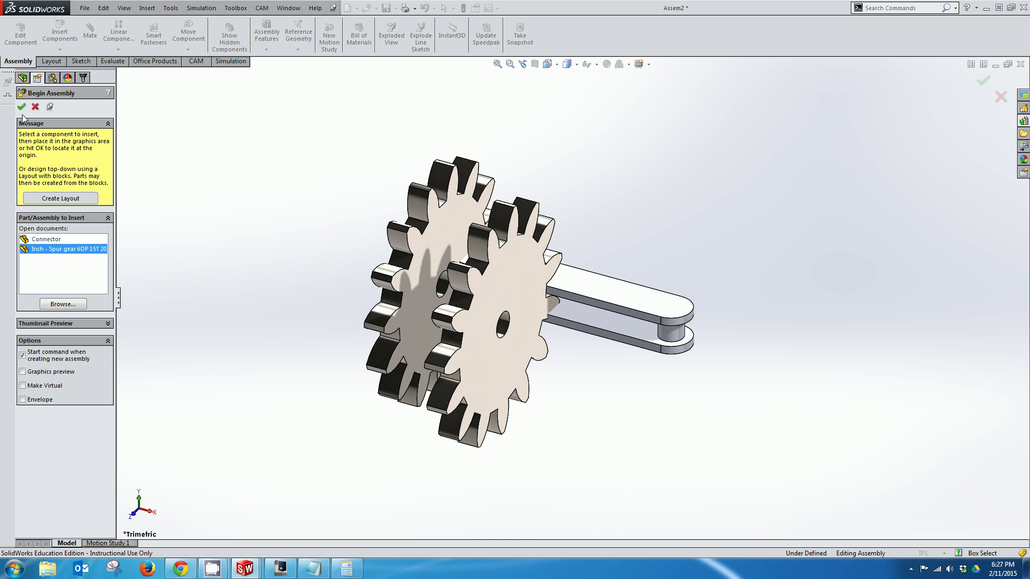
{"action": "left_click", "coordinate": [21, 107]}
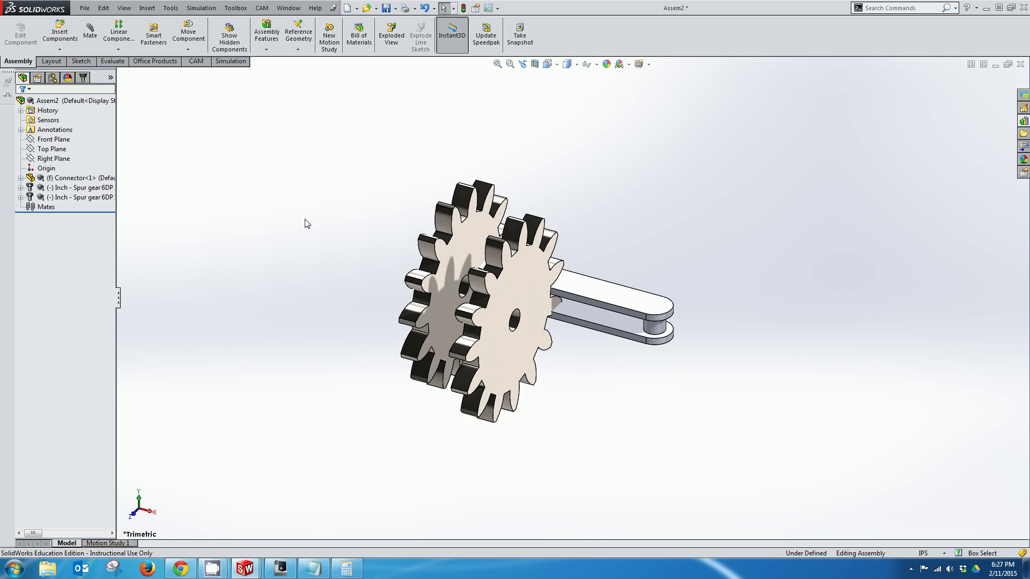
{"action": "middle_click_drag", "start_coordinate": [307, 224], "coordinate": [384, 290]}
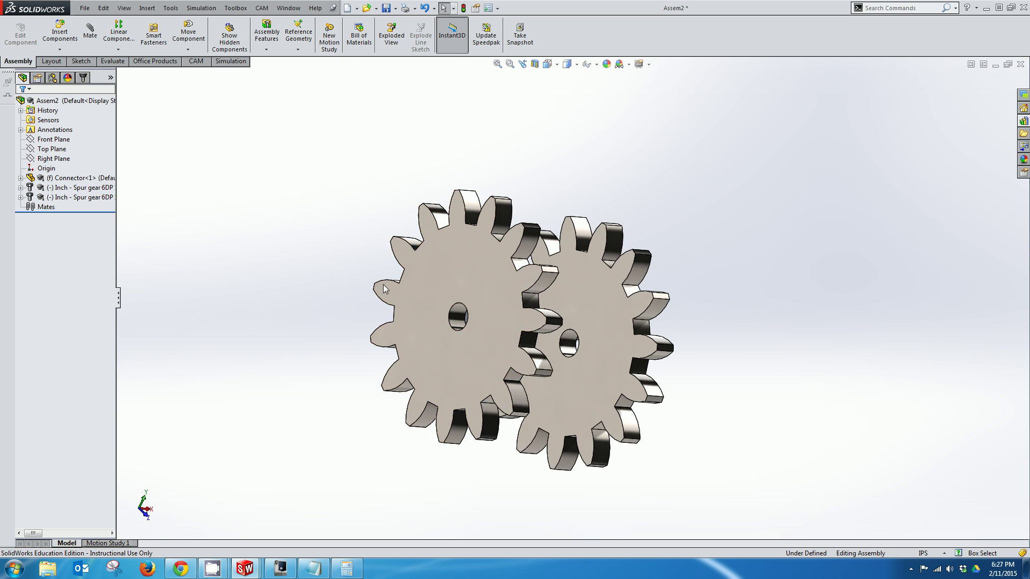
Step: Mate the first gear's bore concentric with the connector hole
{"action": "scroll", "coordinate": [338, 280], "scroll_direction": "down", "scroll_amount": 3}
{"action": "left_click", "coordinate": [90, 32]}
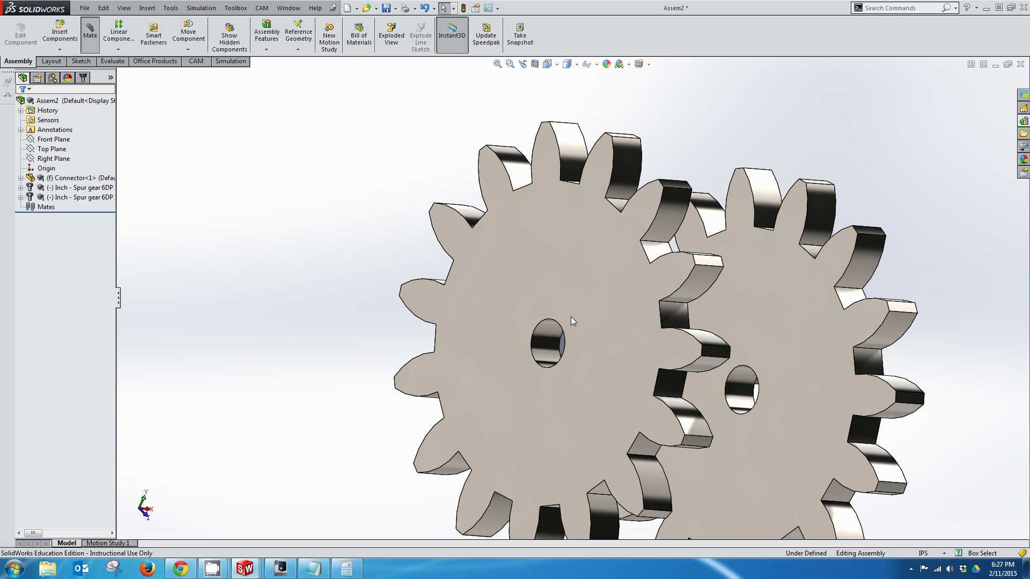
{"action": "left_click", "coordinate": [549, 344]}
{"action": "scroll", "coordinate": [478, 346], "scroll_direction": "up", "scroll_amount": 3}
{"action": "middle_click_drag", "start_coordinate": [477, 347], "coordinate": [447, 159]}
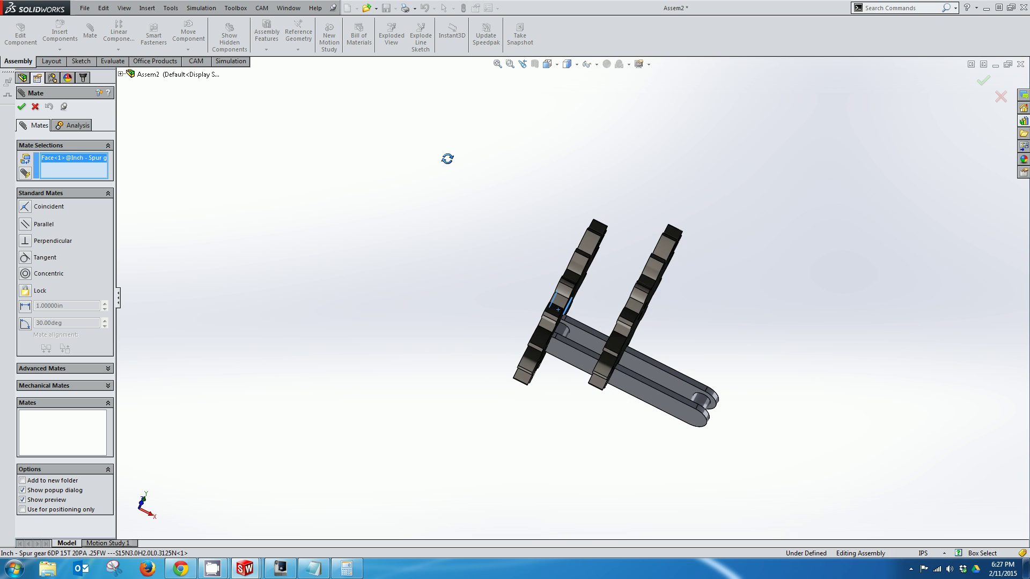
{"action": "scroll", "coordinate": [558, 322], "scroll_direction": "down", "scroll_amount": 5}
{"action": "left_click", "coordinate": [564, 302]}
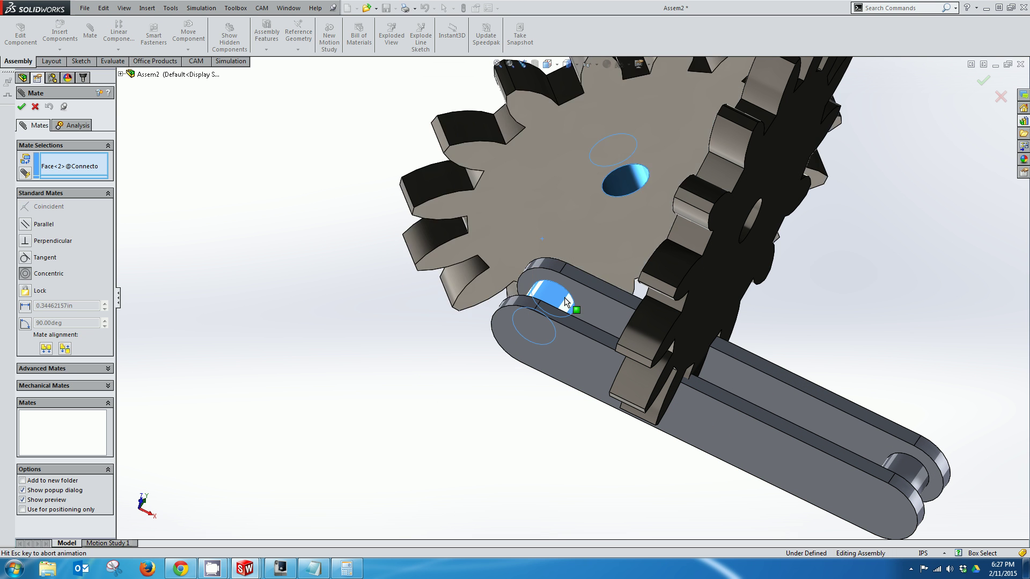
{"action": "key", "text": "Return"}
Step: Add a 0.01 in Distance mate between the gear face and connector face
{"action": "scroll", "coordinate": [462, 239], "scroll_direction": "up", "scroll_amount": 3}
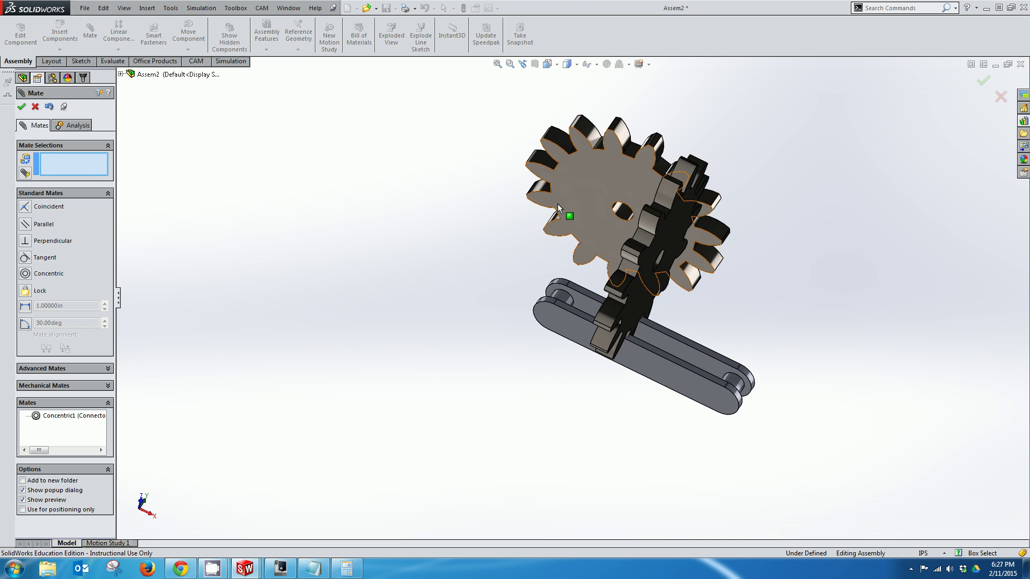
{"action": "left_click", "coordinate": [582, 199]}
{"action": "middle_click_drag", "start_coordinate": [483, 212], "coordinate": [458, 416]}
{"action": "scroll", "coordinate": [536, 271], "scroll_direction": "down", "scroll_amount": 6}
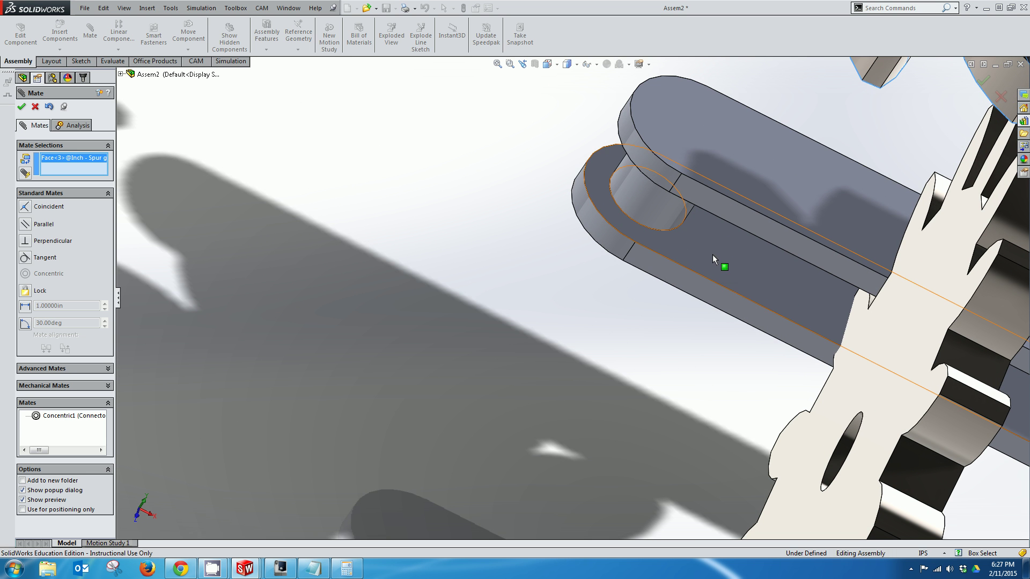
{"action": "left_click", "coordinate": [713, 255]}
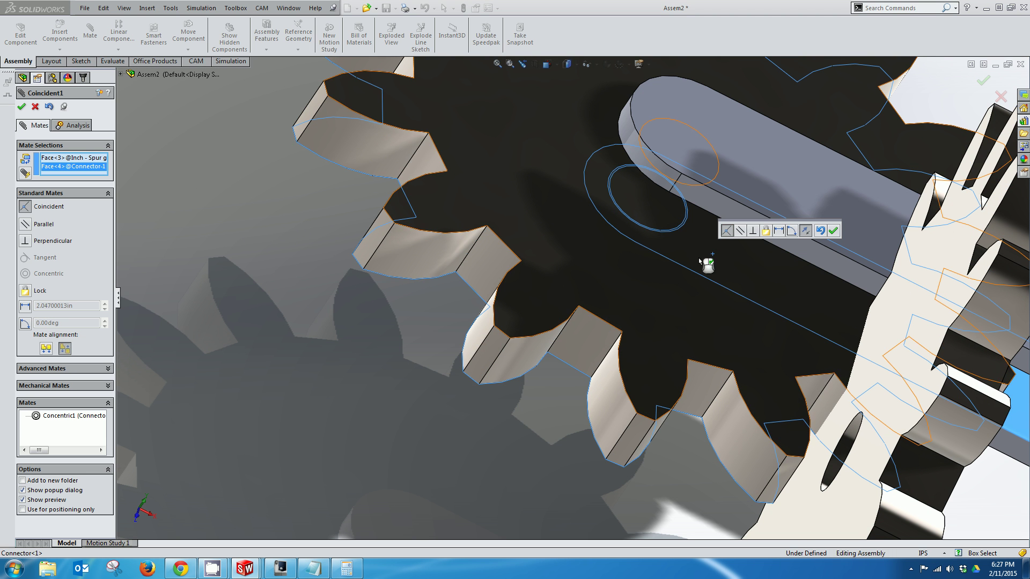
{"action": "middle_click_drag", "start_coordinate": [440, 326], "coordinate": [459, 361]}
{"action": "scroll", "coordinate": [546, 359], "scroll_direction": "down", "scroll_amount": 5}
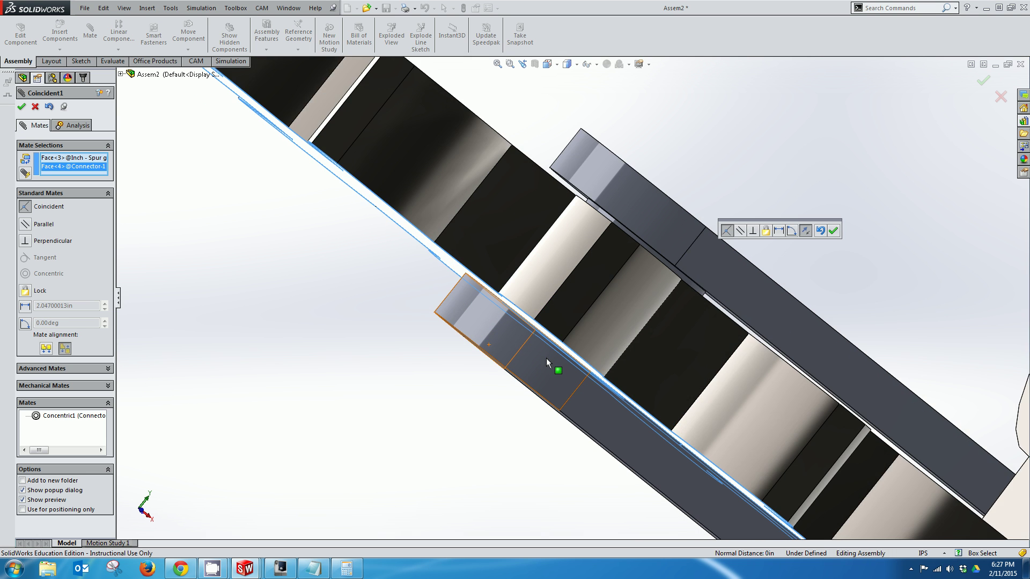
{"action": "scroll", "coordinate": [546, 359], "scroll_direction": "down", "scroll_amount": 2}
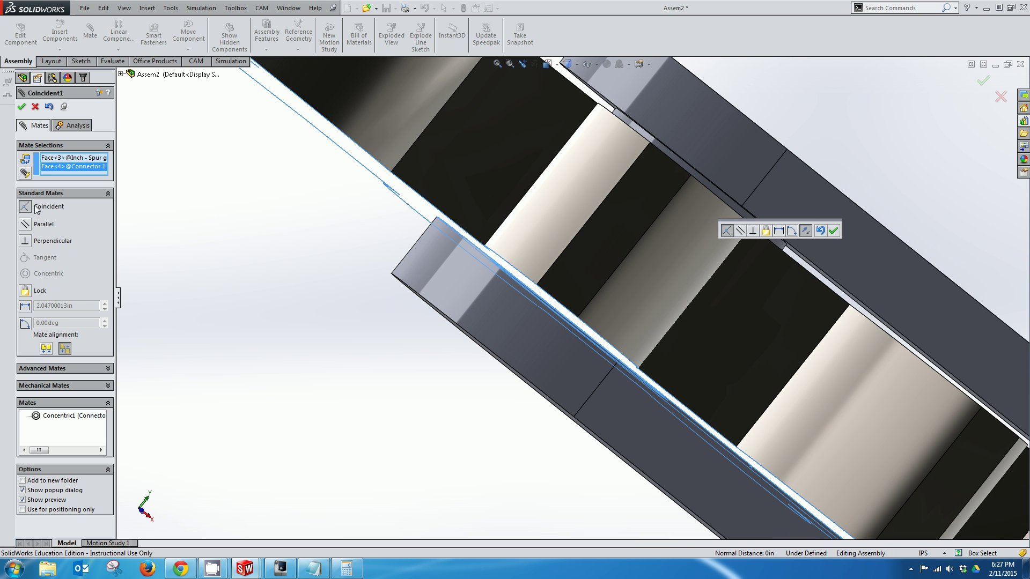
{"action": "left_click", "coordinate": [24, 306]}
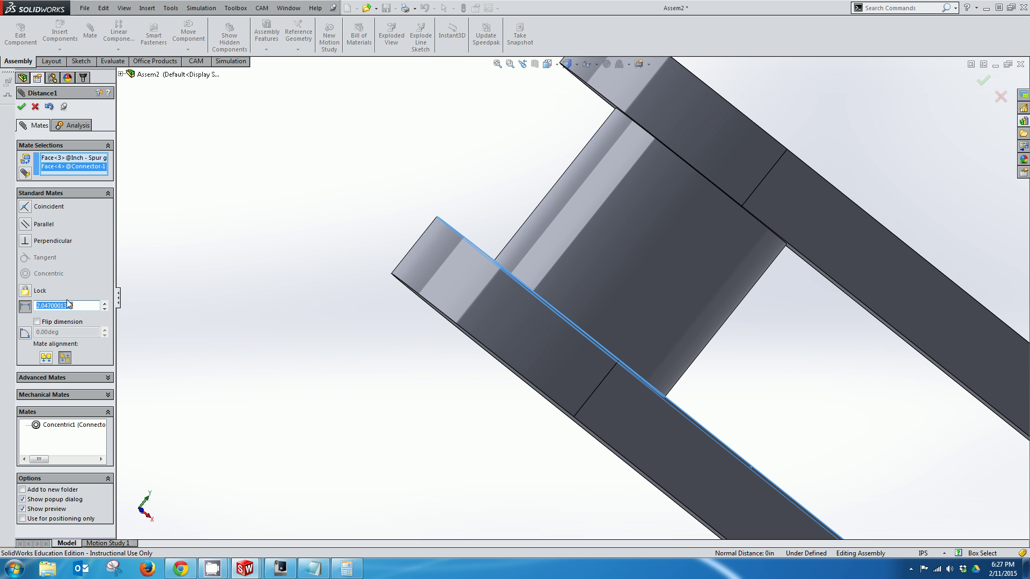
{"action": "type", "text": ".01"}
{"action": "key", "text": "Return"}
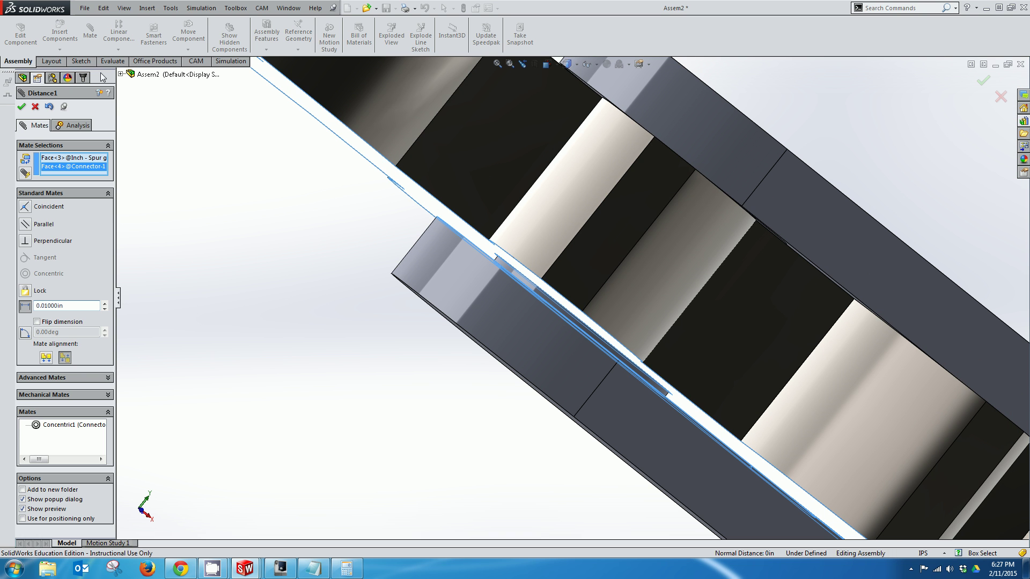
Step: Check the gap from the Front view and accept the distance mate
{"action": "left_click", "coordinate": [547, 65]}
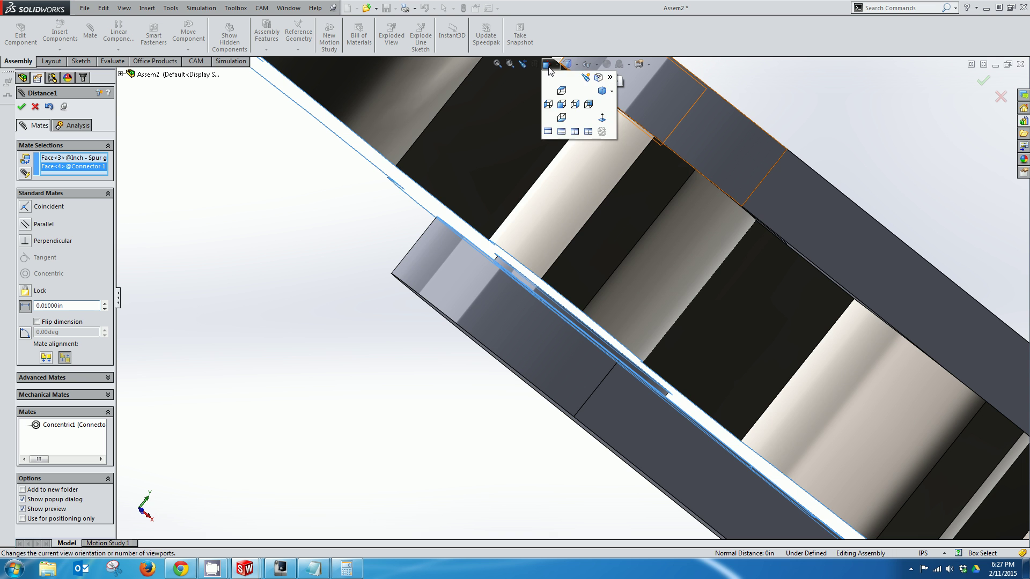
{"action": "left_click", "coordinate": [561, 104]}
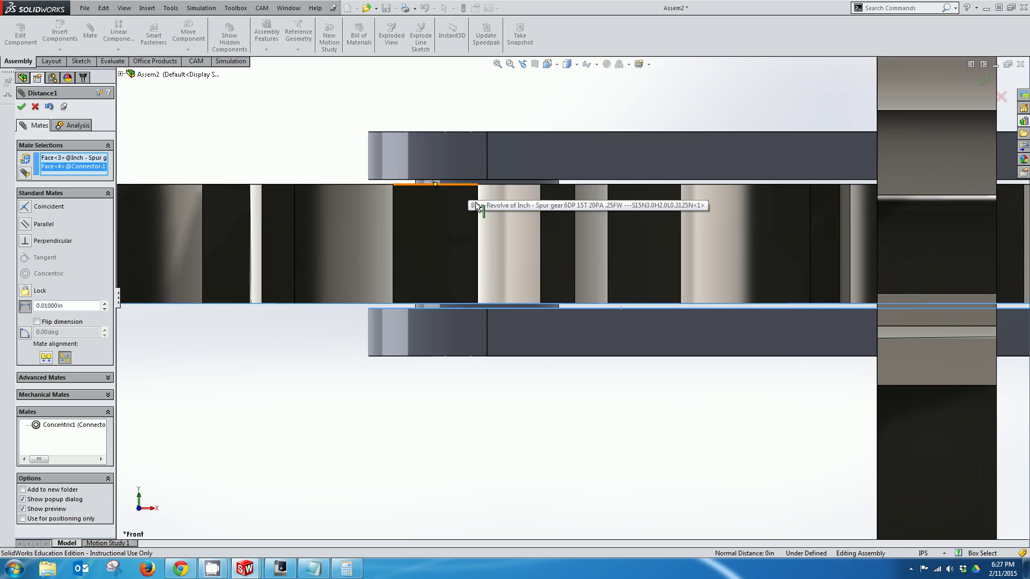
{"action": "key", "text": "z"}
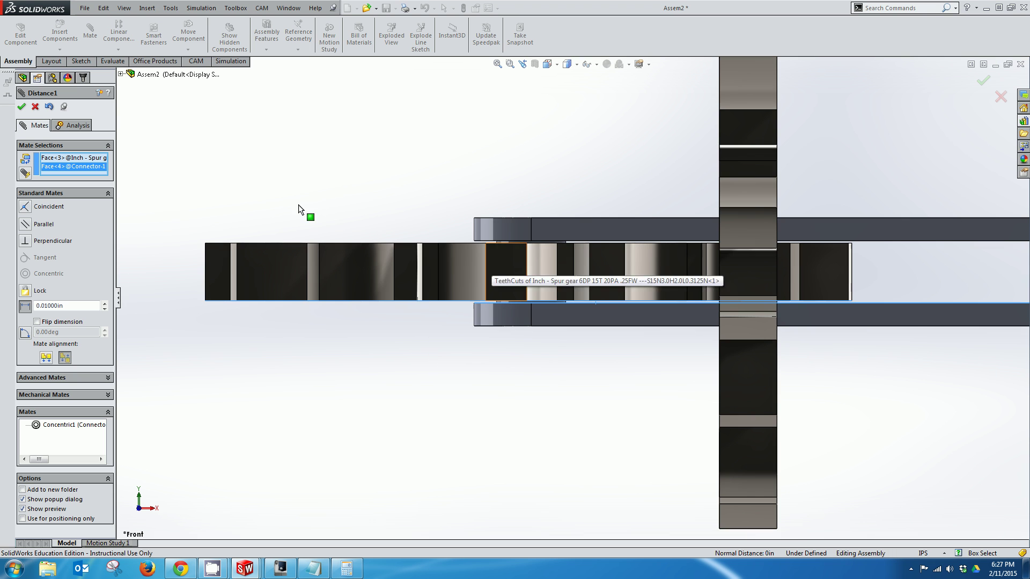
{"action": "left_click", "coordinate": [22, 110]}
Step: Mate the second gear's bore concentric with the connector's other hole
{"action": "middle_click_drag", "start_coordinate": [375, 198], "coordinate": [698, 225]}
{"action": "left_click", "coordinate": [714, 239]}
{"action": "middle_click_drag", "start_coordinate": [1000, 361], "coordinate": [911, 263]}
{"action": "left_click", "coordinate": [902, 249]}
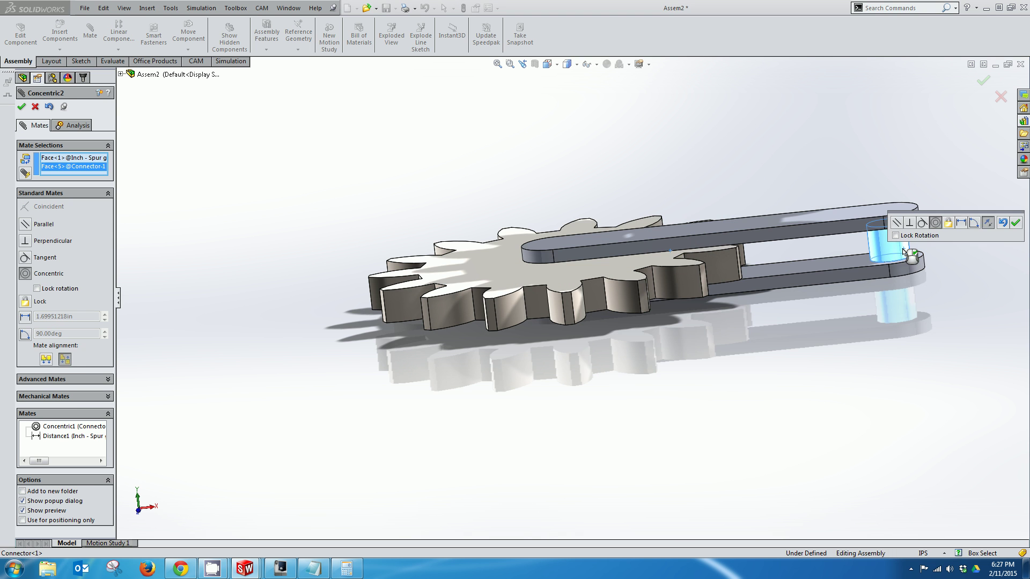
{"action": "left_click", "coordinate": [1009, 218]}
Step: Hold the second gear's face 0.01 in from the connector with a Distance mate
{"action": "middle_click_drag", "start_coordinate": [904, 361], "coordinate": [878, 200]}
{"action": "left_click", "coordinate": [751, 143]}
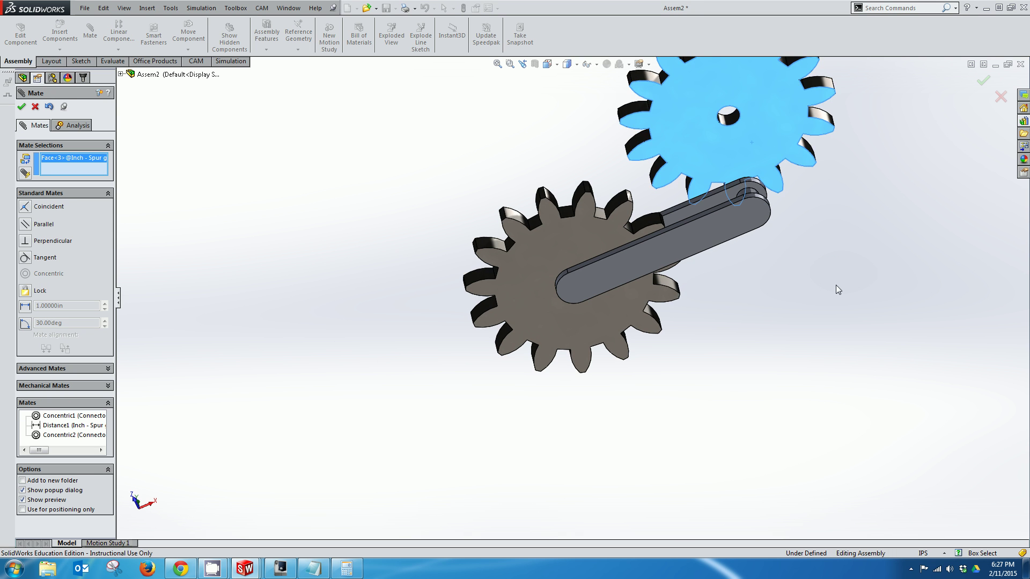
{"action": "middle_click_drag", "start_coordinate": [835, 288], "coordinate": [876, 430]}
{"action": "scroll", "coordinate": [664, 175], "scroll_direction": "down", "scroll_amount": 3}
{"action": "left_click", "coordinate": [653, 190]}
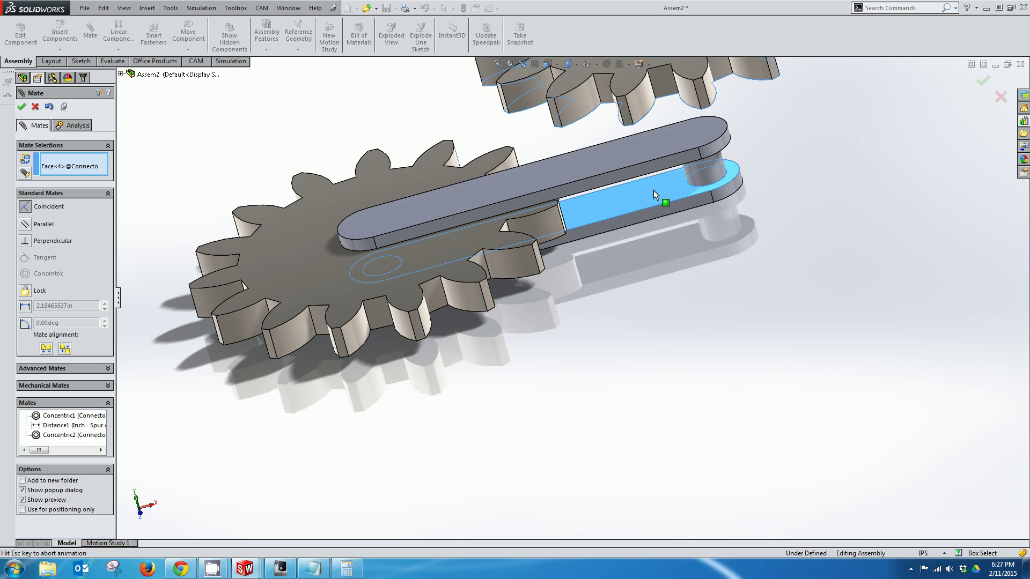
{"action": "left_click", "coordinate": [24, 306]}
{"action": "type", "text": "0.01"}
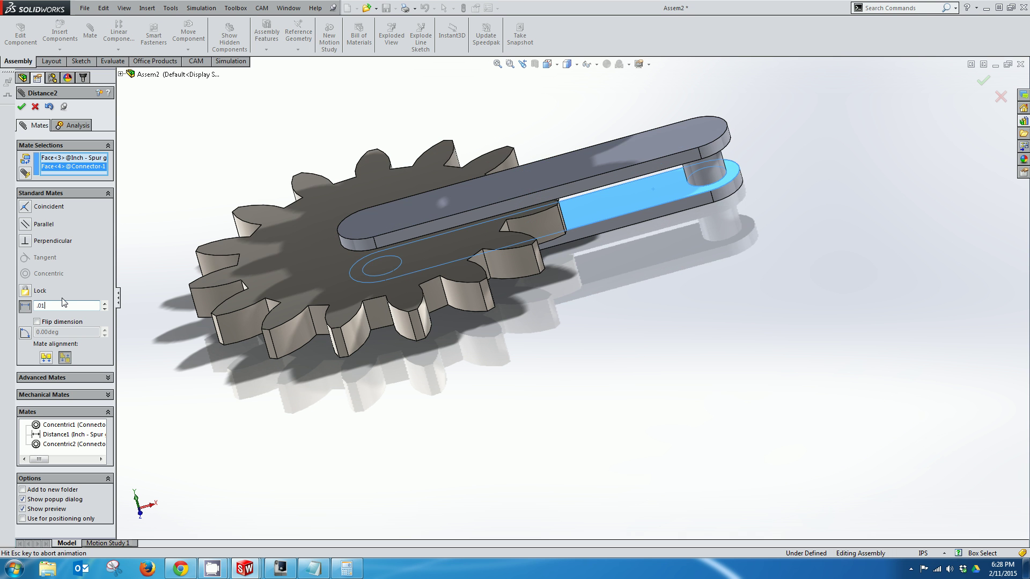
{"action": "key", "text": "Return"}
{"action": "left_click", "coordinate": [22, 106]}
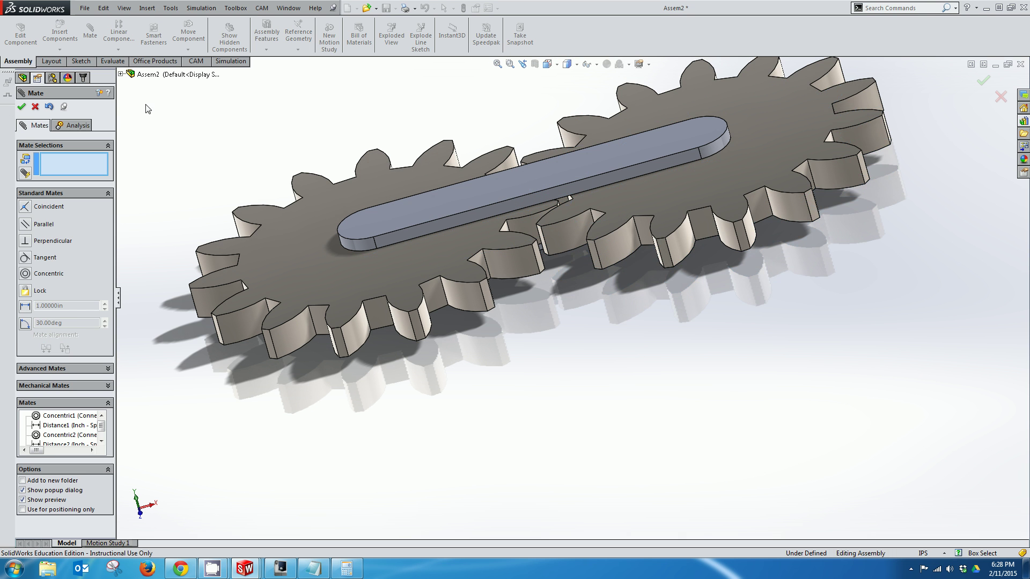
Step: Close the Mate tool and view the gears from the Top
{"action": "left_click", "coordinate": [22, 106]}
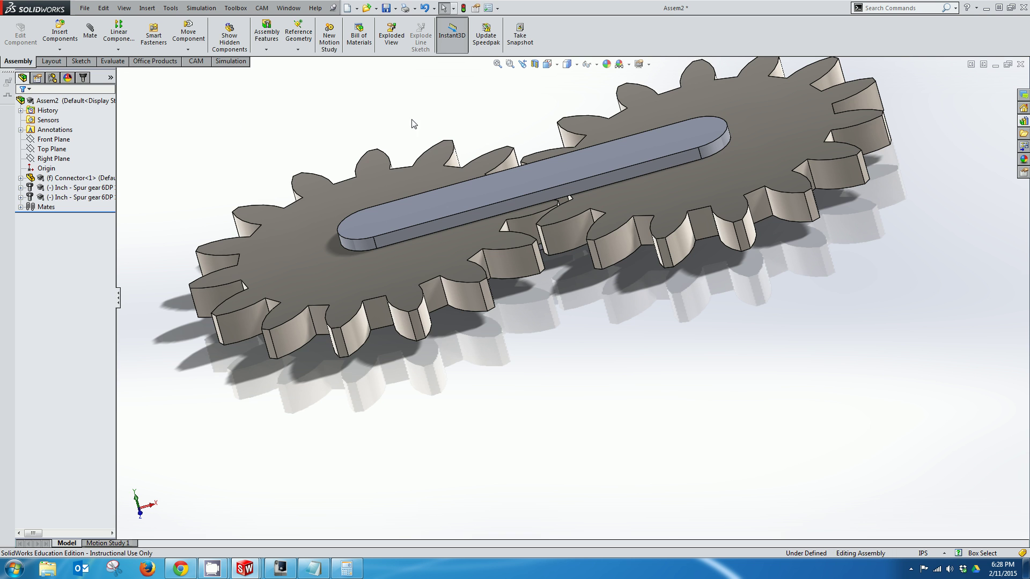
{"action": "middle_click_drag", "start_coordinate": [415, 138], "coordinate": [518, 278]}
{"action": "scroll", "coordinate": [580, 269], "scroll_direction": "up", "scroll_amount": 3}
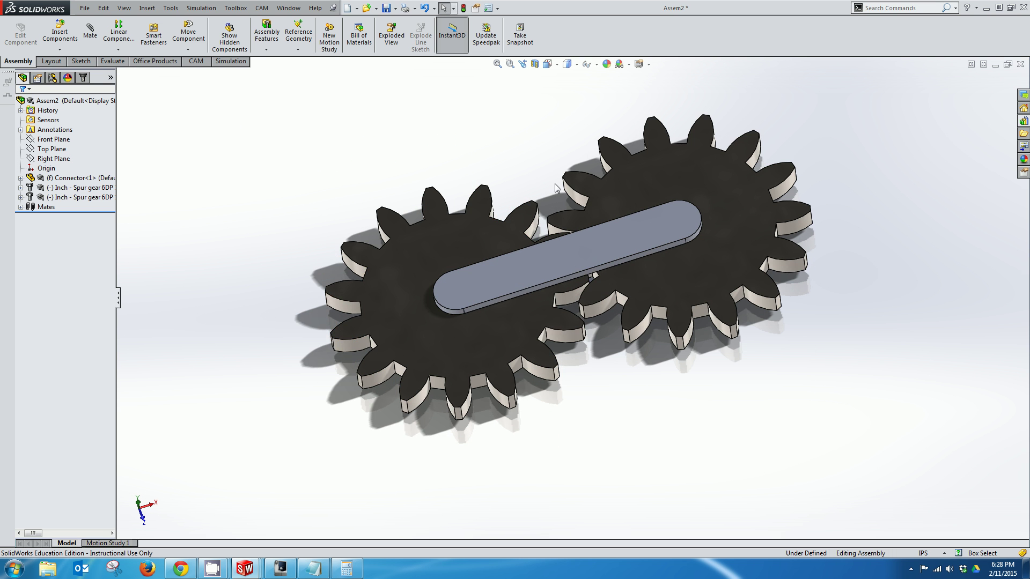
{"action": "middle_click_drag", "start_coordinate": [580, 269], "coordinate": [541, 134]}
{"action": "left_click", "coordinate": [549, 63]}
{"action": "left_click", "coordinate": [588, 104]}
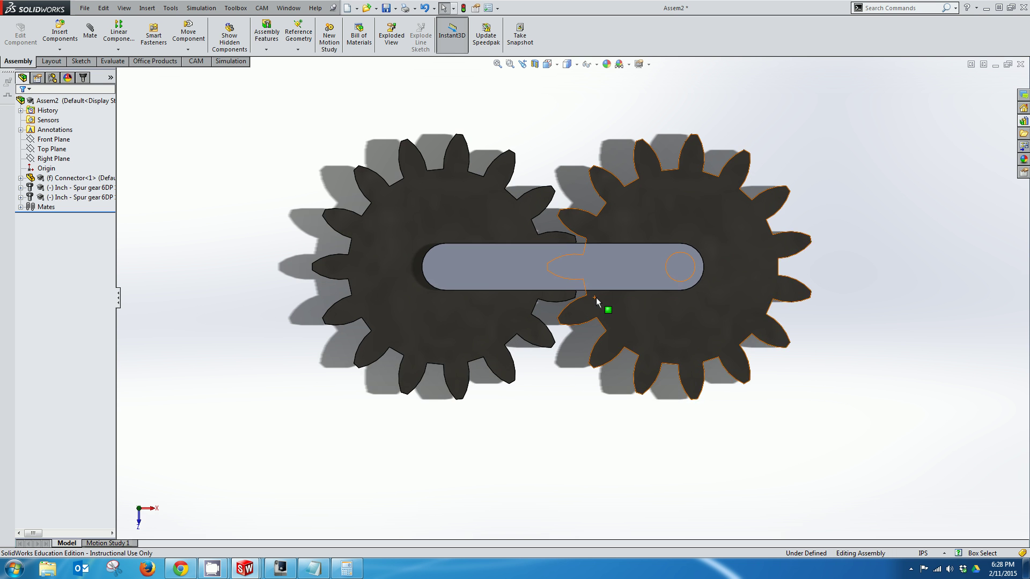
Step: Make the connector link transparent
{"action": "middle_click_drag", "start_coordinate": [603, 318], "coordinate": [605, 296]}
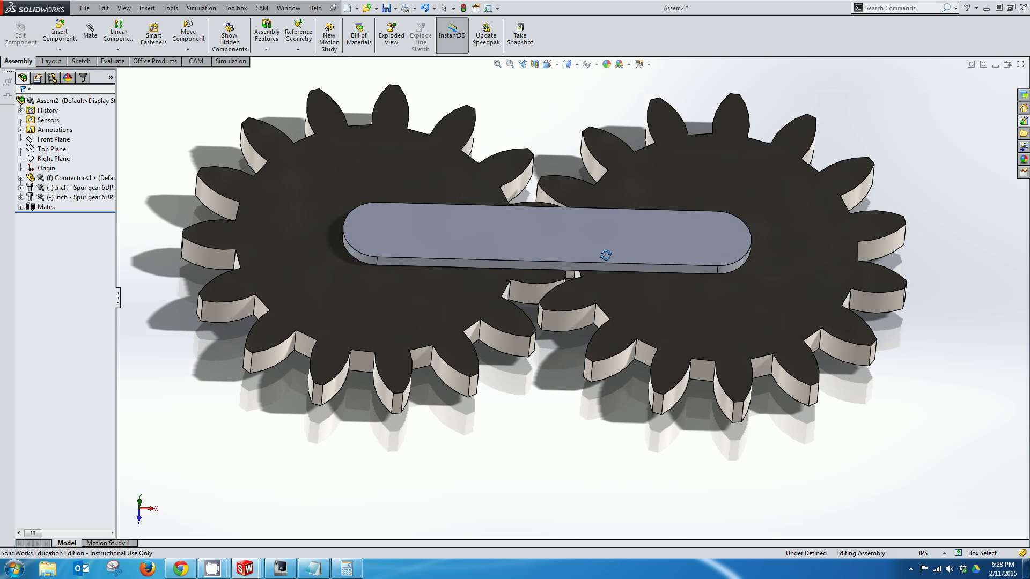
{"action": "right_click", "coordinate": [555, 239]}
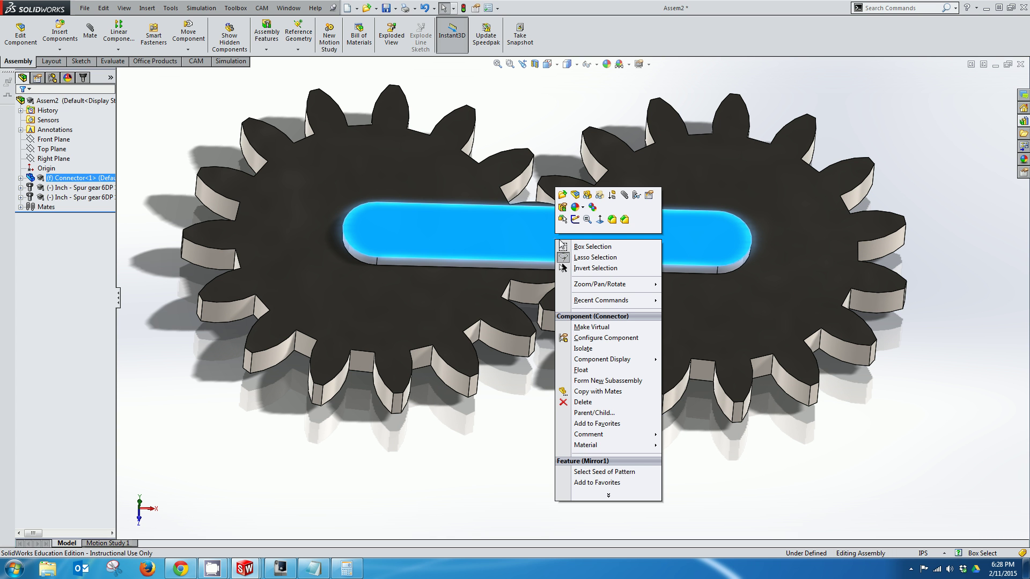
{"action": "left_click", "coordinate": [592, 207]}
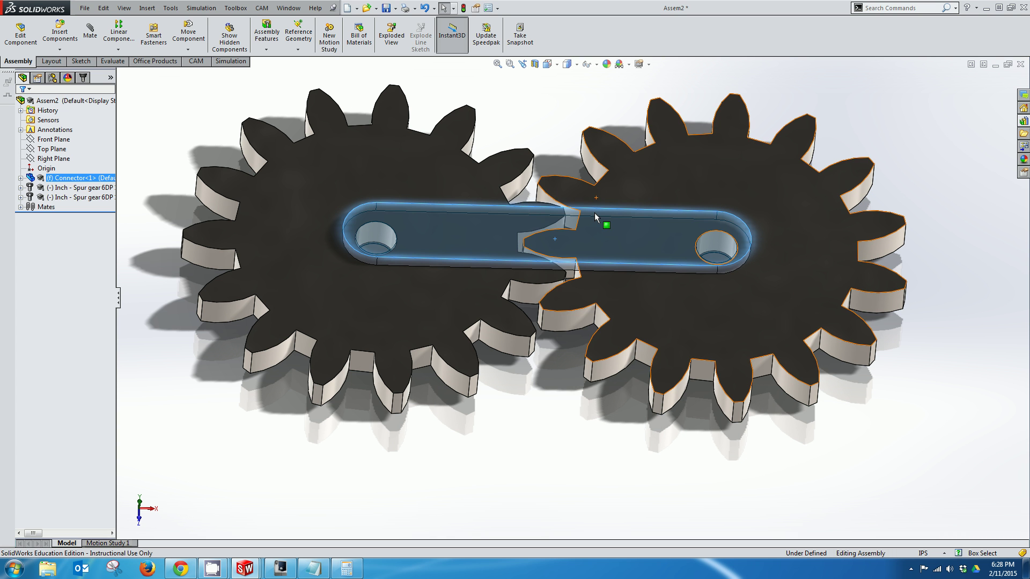
{"action": "left_click", "coordinate": [540, 133]}
Step: Drag the right spur gear to check how the teeth mesh
{"action": "middle_click_drag", "start_coordinate": [544, 203], "coordinate": [575, 252]}
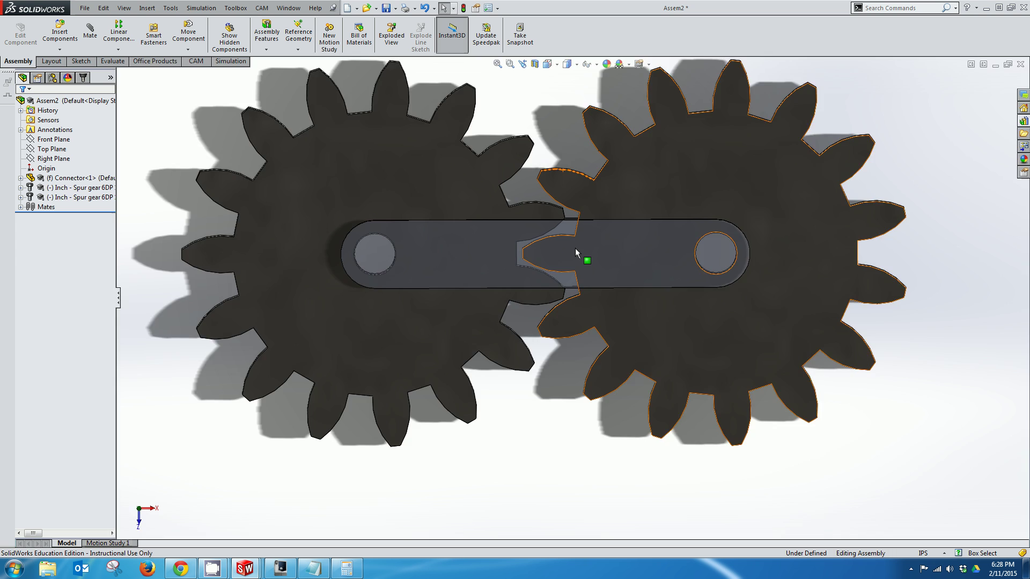
{"action": "scroll", "coordinate": [575, 252], "scroll_direction": "down", "scroll_amount": 5}
{"action": "left_click", "coordinate": [636, 148]}
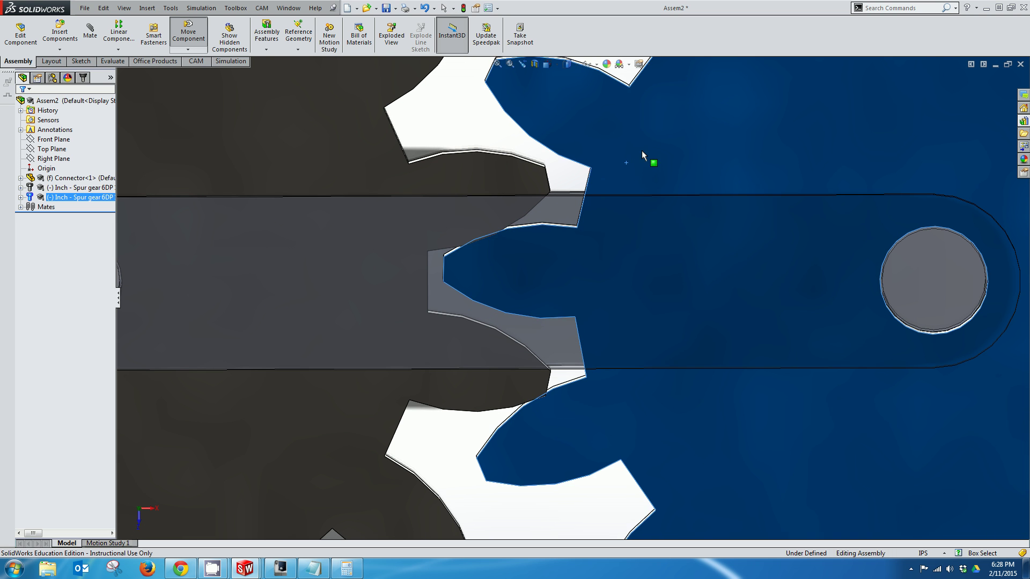
{"action": "mouse_move", "coordinate": [642, 151]}
{"action": "left_mouse_down"}
{"action": "mouse_move", "coordinate": [637, 166]}
{"action": "mouse_move", "coordinate": [636, 135]}
{"action": "mouse_move", "coordinate": [639, 152]}
{"action": "left_mouse_up"}
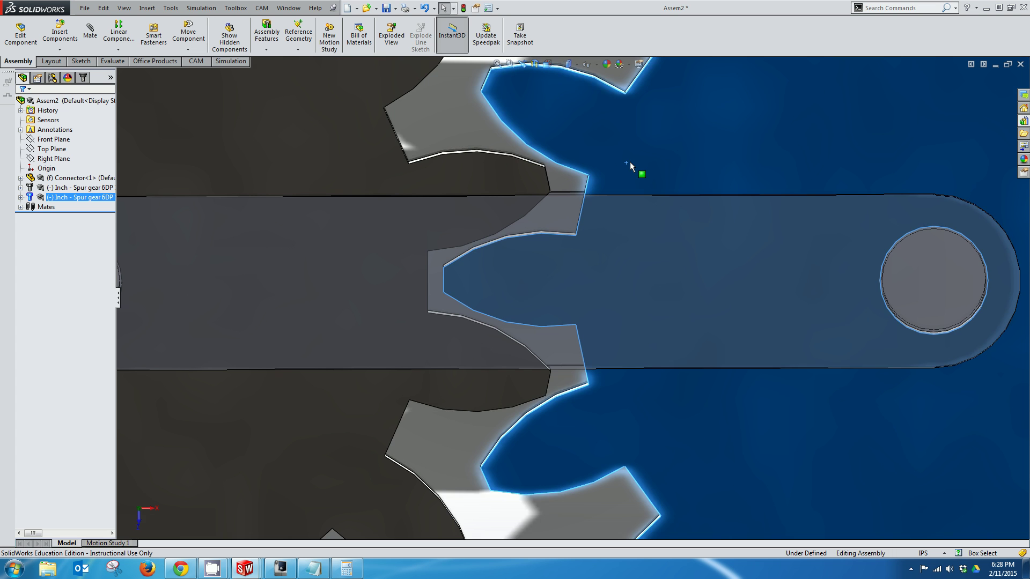
Step: Rotate the right gear with Move Component's Physical Dynamics so both gears turn together
{"action": "key", "text": "z"}
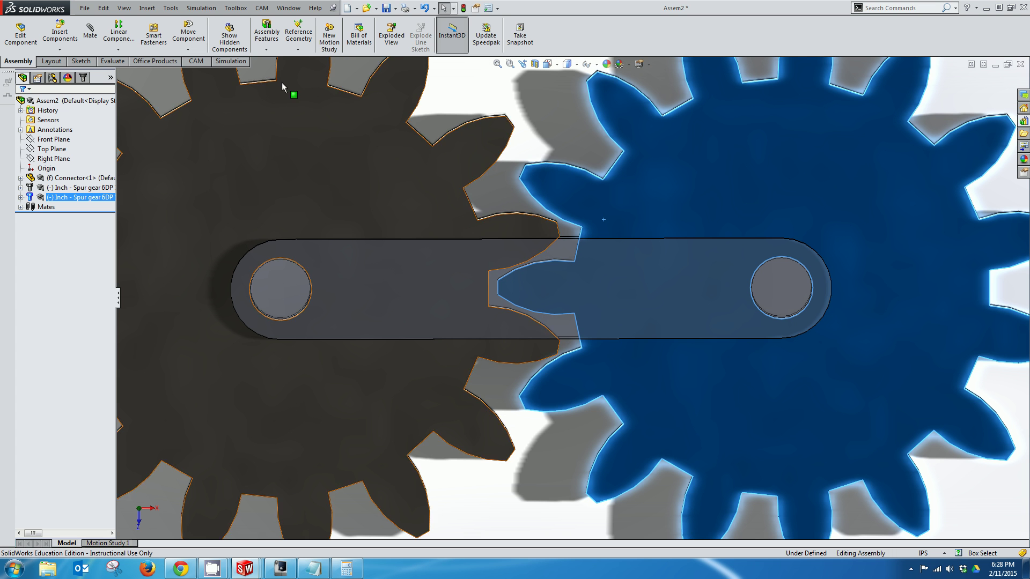
{"action": "left_click", "coordinate": [198, 39]}
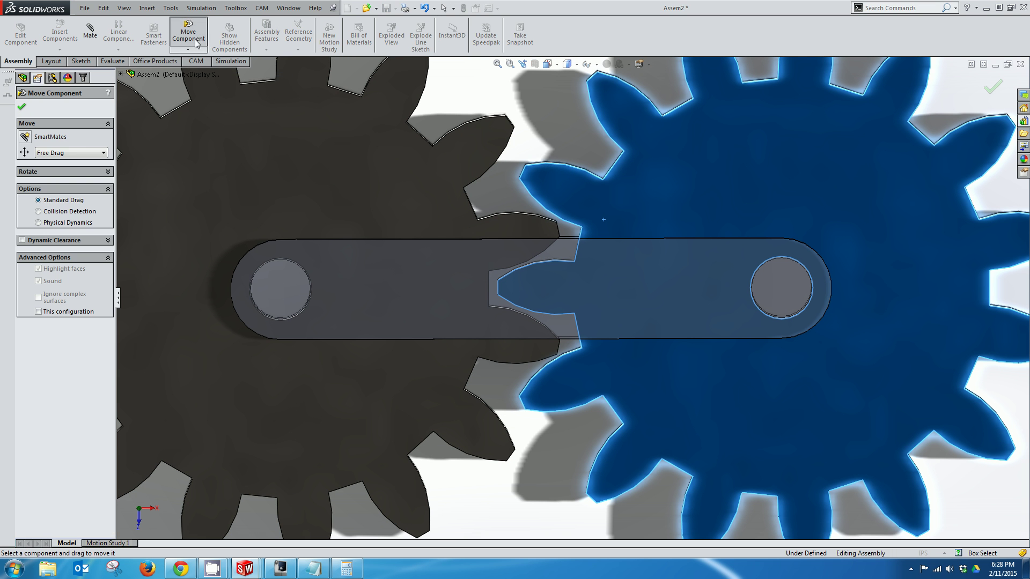
{"action": "left_click", "coordinate": [39, 222]}
{"action": "left_click_drag", "start_coordinate": [742, 208], "coordinate": [750, 161]}
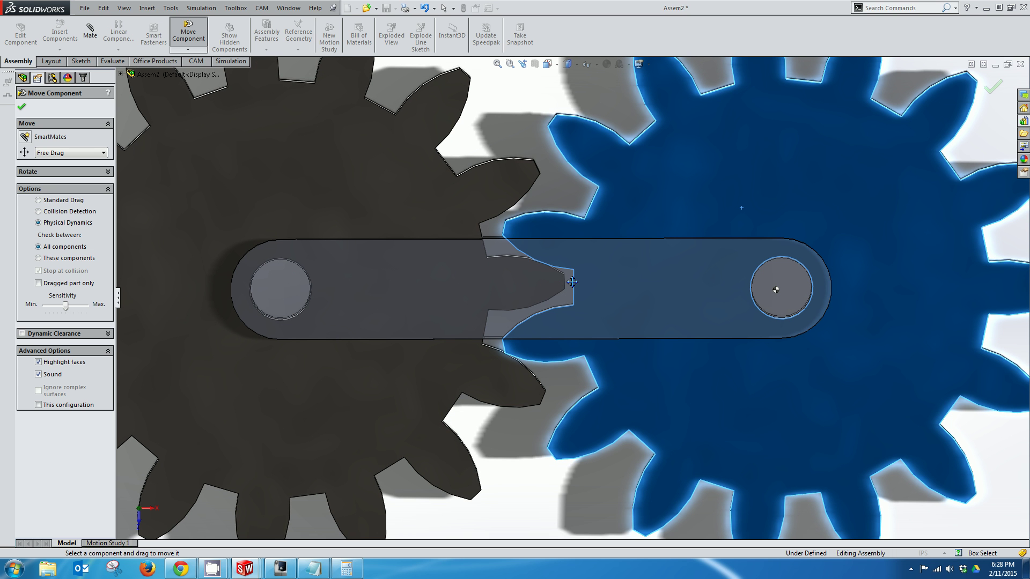
{"action": "left_click_drag", "start_coordinate": [668, 224], "coordinate": [633, 150]}
Step: Close Move Component, then rebuild and save the assembly as 'Gear Assembly'
{"action": "left_click", "coordinate": [23, 107]}
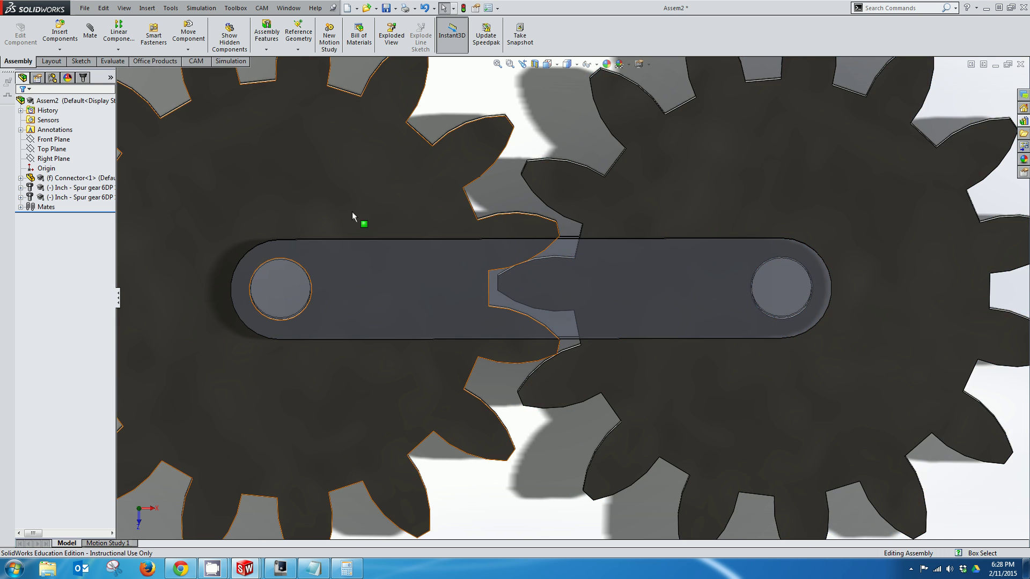
{"action": "key", "text": "ctrl+shift+z"}
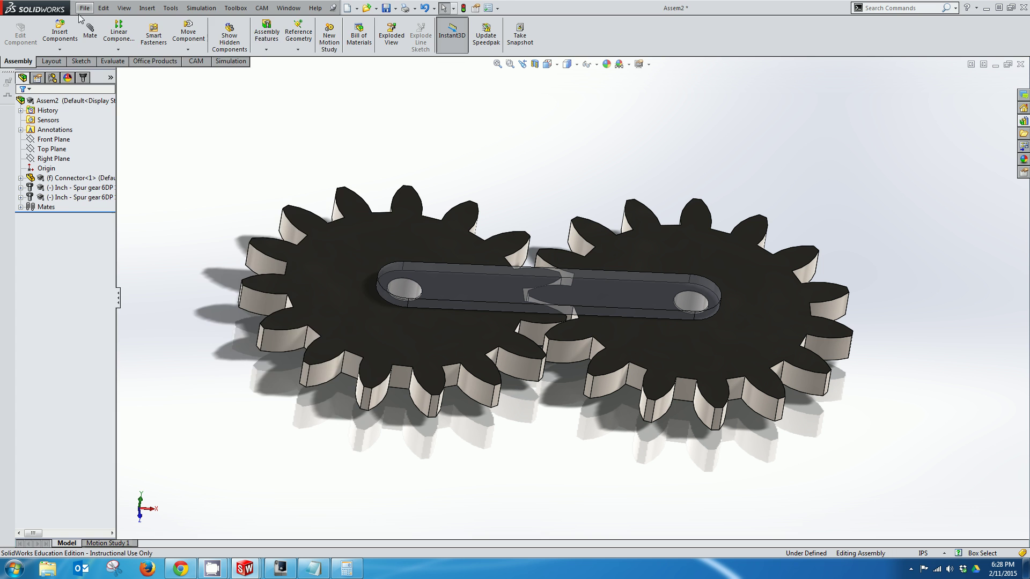
{"action": "left_click", "coordinate": [85, 7]}
{"action": "left_click", "coordinate": [112, 89]}
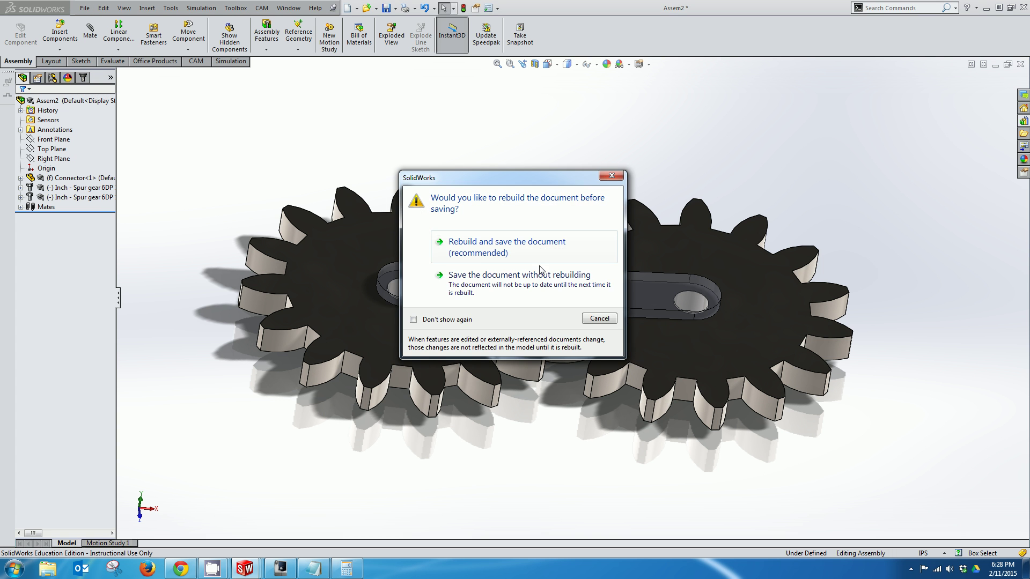
{"action": "left_click", "coordinate": [417, 255]}
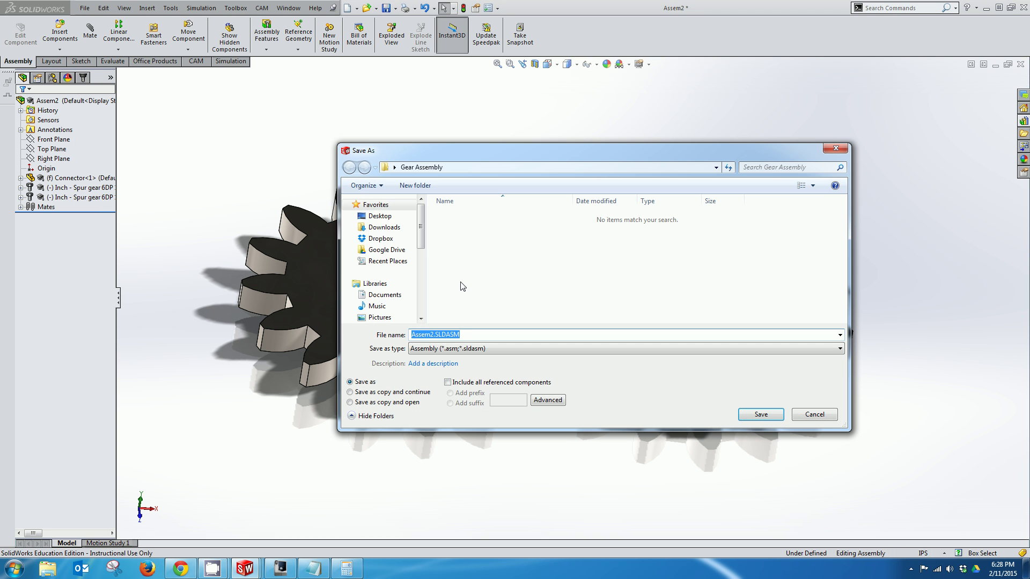
{"action": "left_click", "coordinate": [432, 335]}
{"action": "double_click", "coordinate": [433, 335]}
{"action": "type", "text": "Gear"}
{"action": "type", "text": " Assembly"}
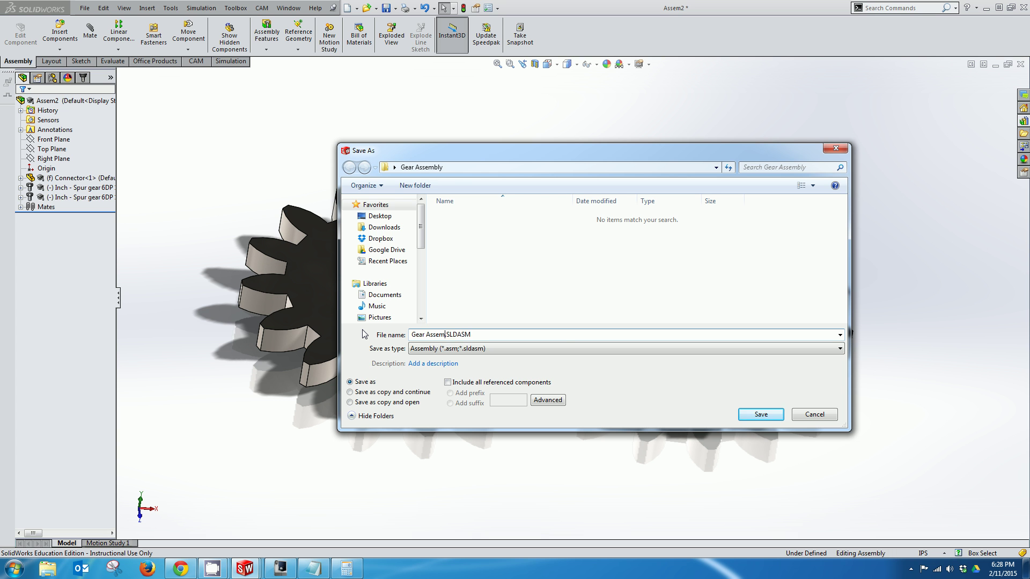
{"action": "left_click", "coordinate": [761, 414]}
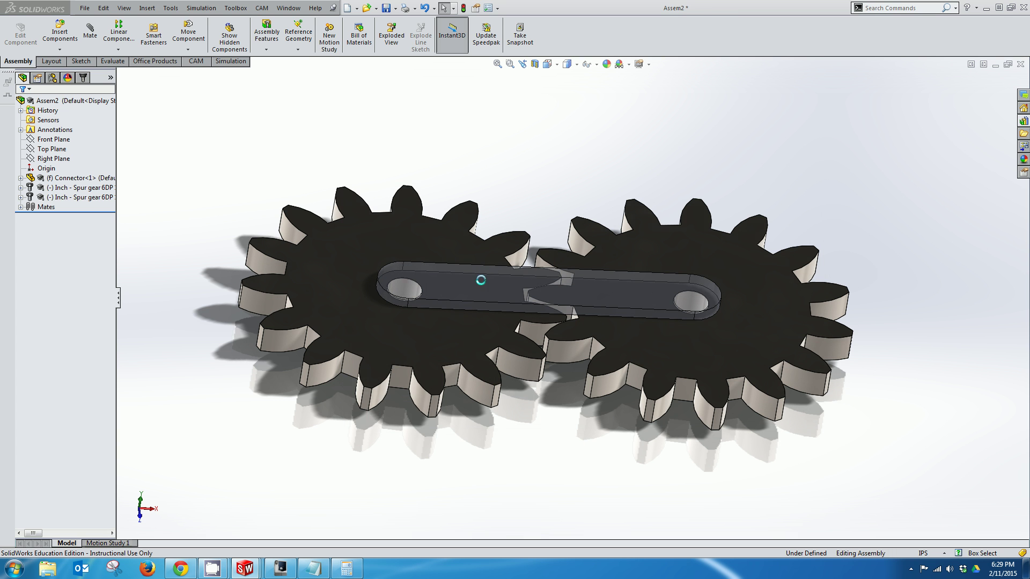
Step: Export the assembly as Gear Assembly.STL with the default STL options
{"action": "left_click", "coordinate": [85, 7]}
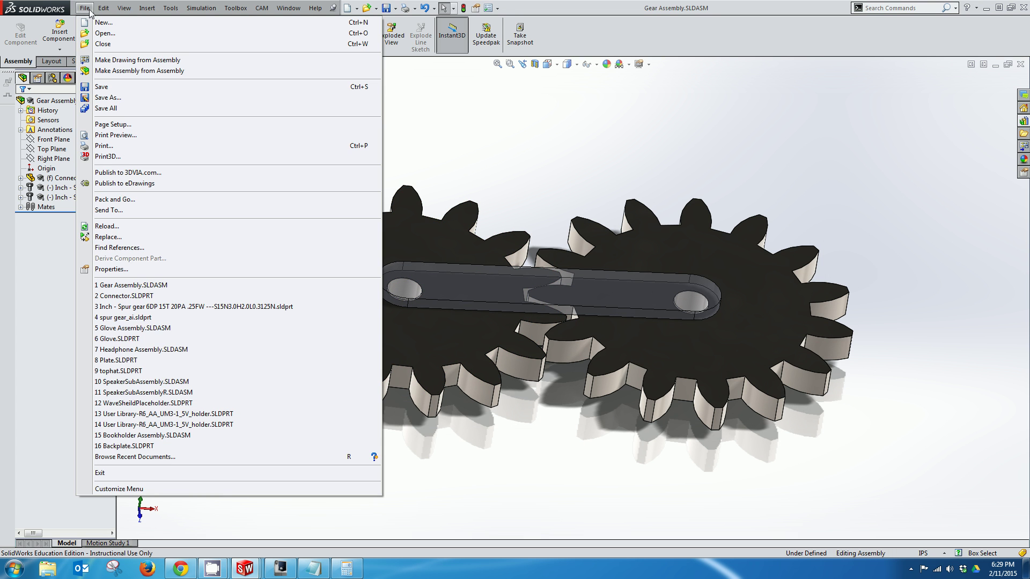
{"action": "left_click", "coordinate": [305, 202]}
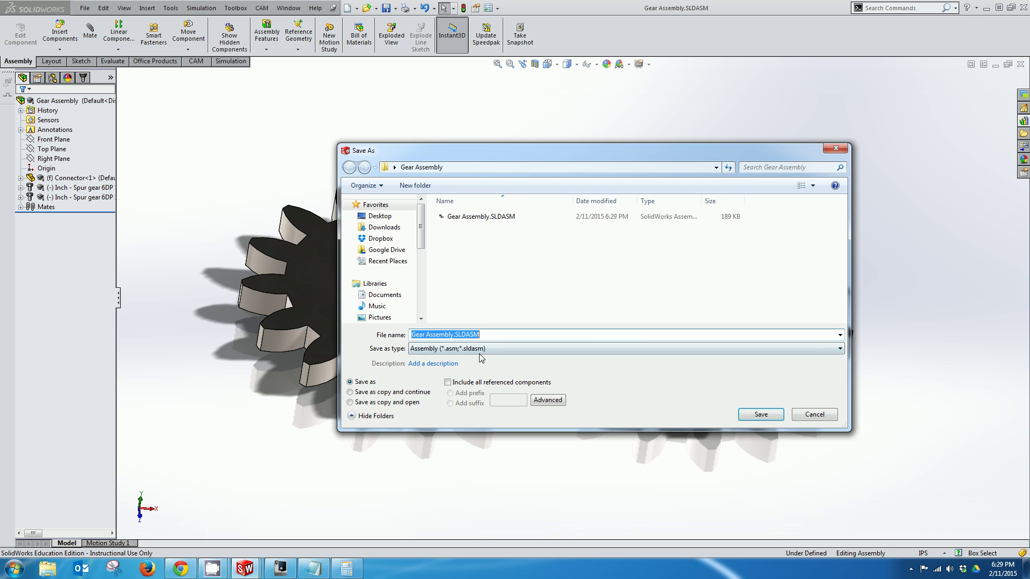
{"action": "left_click", "coordinate": [480, 350]}
{"action": "left_click", "coordinate": [462, 213]}
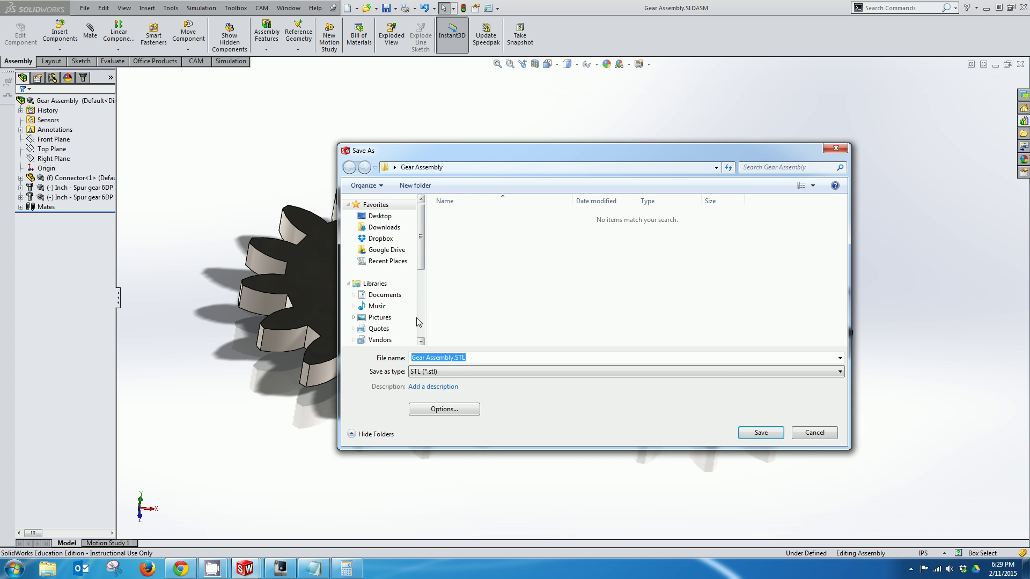
{"action": "left_click", "coordinate": [443, 410]}
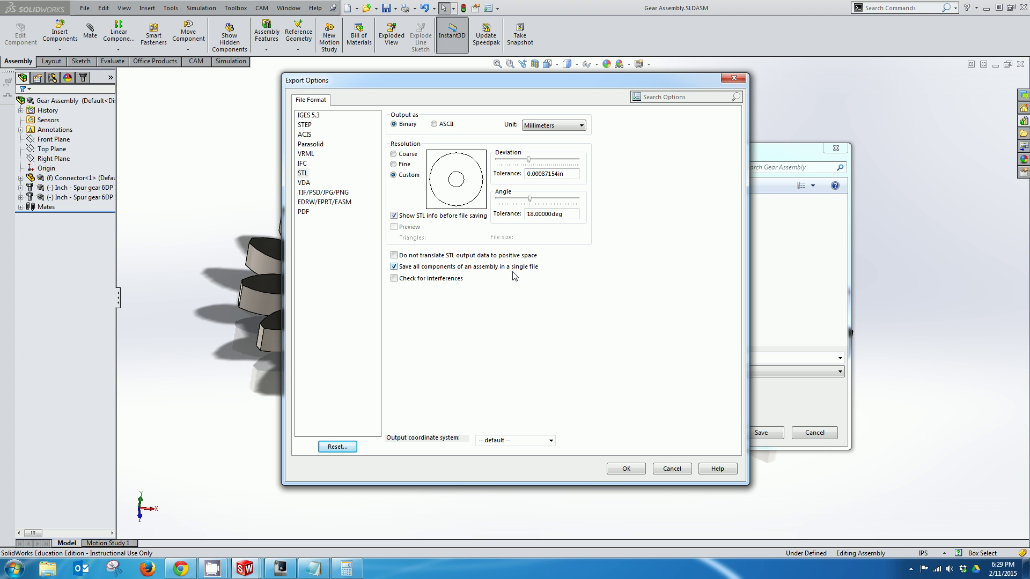
{"action": "left_click", "coordinate": [625, 470]}
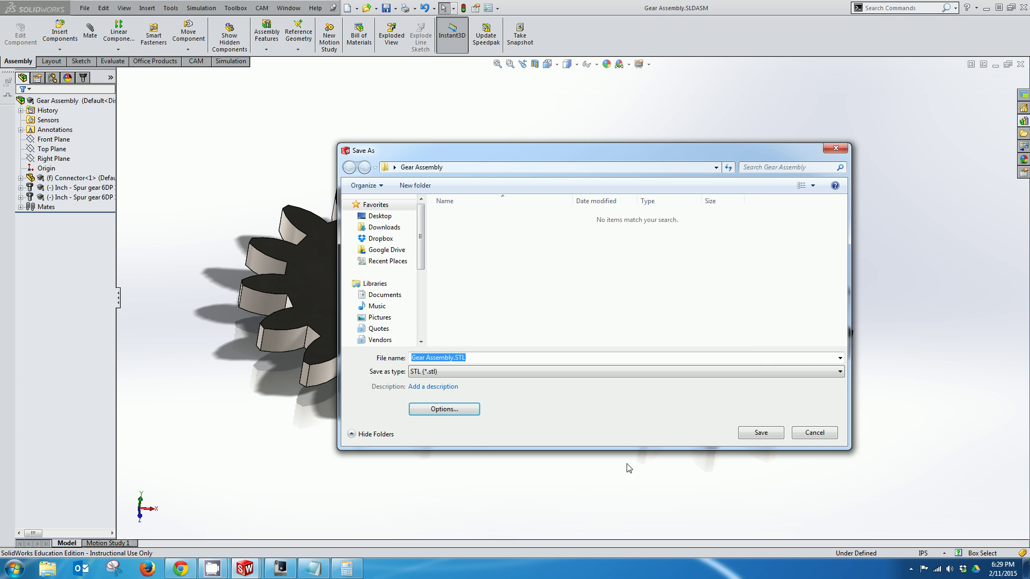
{"action": "left_click", "coordinate": [761, 434]}
{"action": "left_click", "coordinate": [542, 303]}
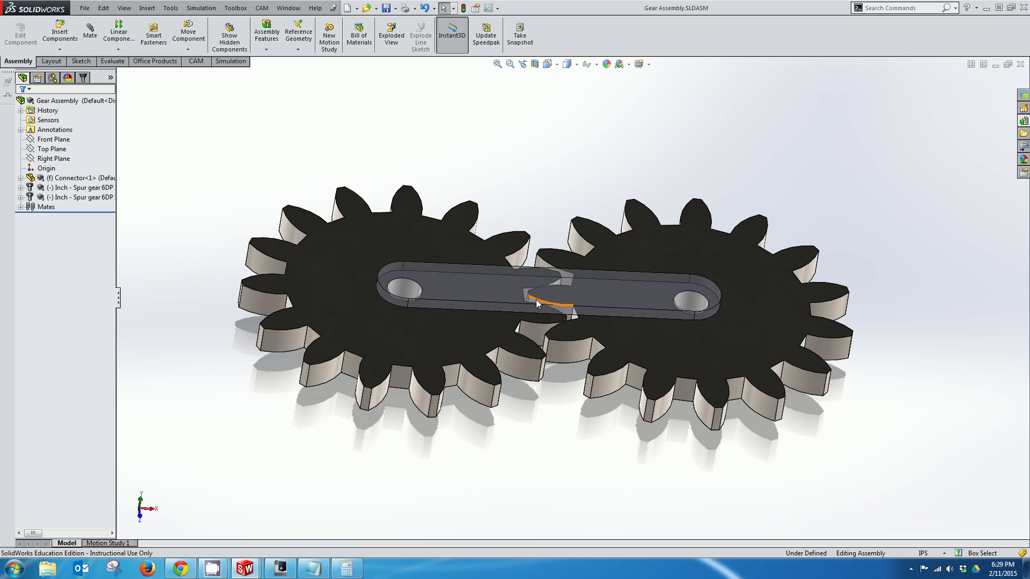
{"action": "left_click", "coordinate": [280, 568]}
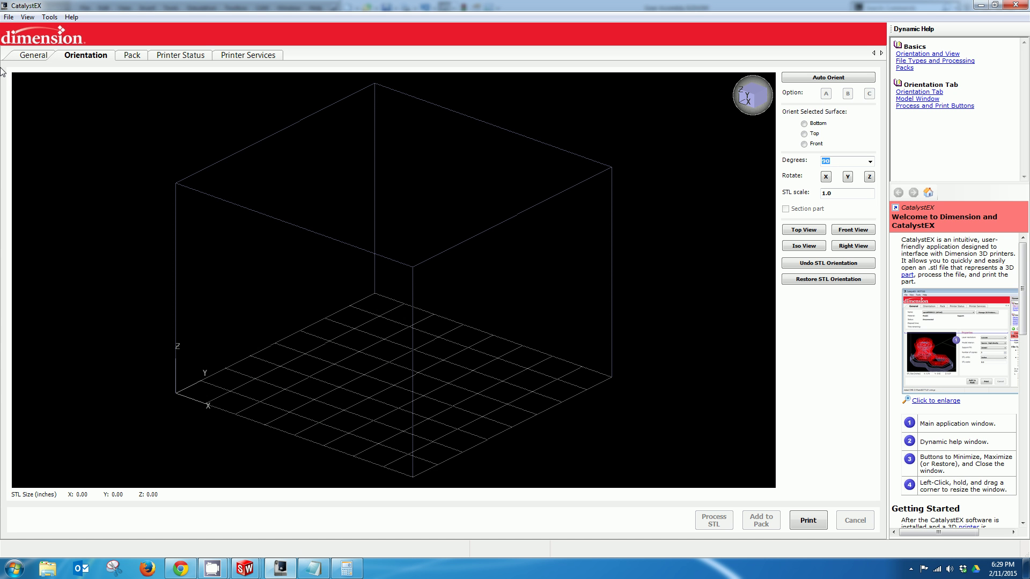
Step: Show CatalystEX's General settings and open the File menu
{"action": "left_click", "coordinate": [28, 60]}
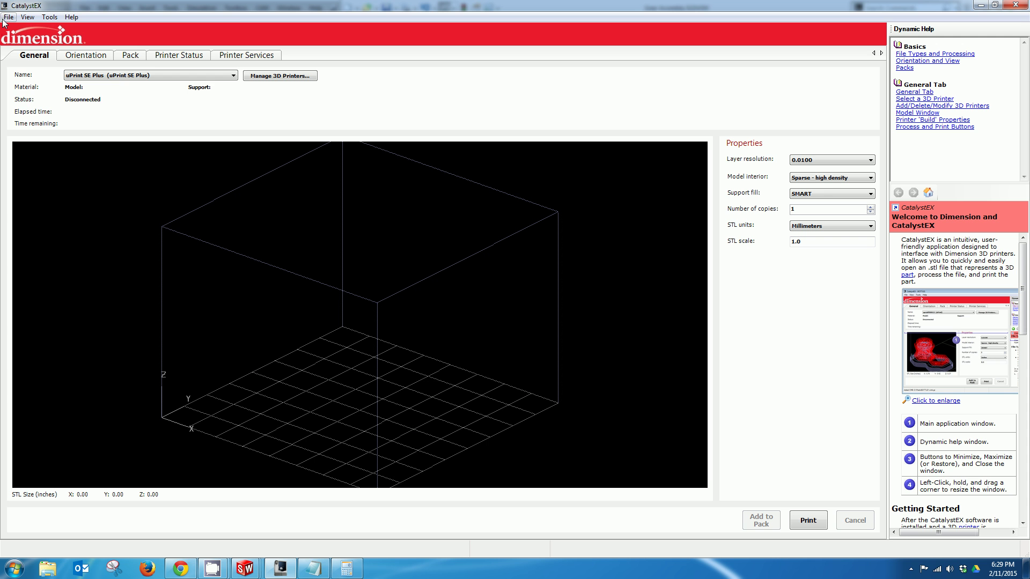
{"action": "left_click", "coordinate": [8, 17]}
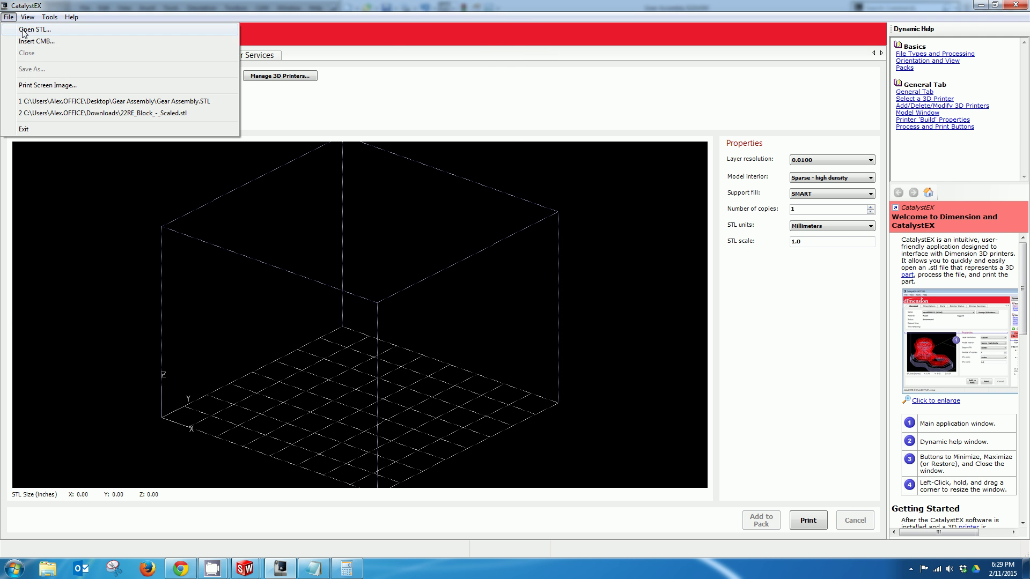
Step: Open Gear Assembly.STL in CatalystEX
{"action": "left_click", "coordinate": [21, 27]}
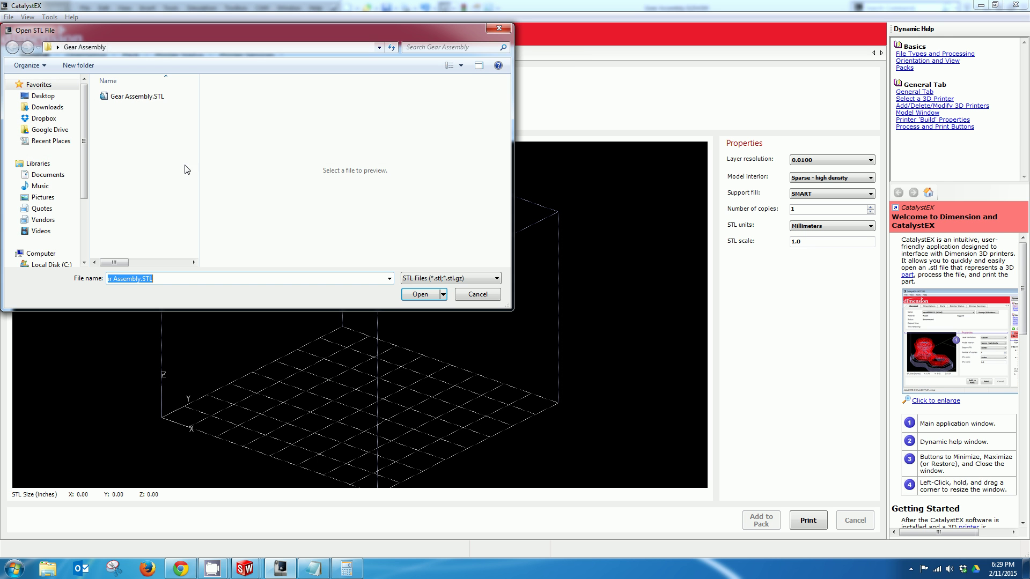
{"action": "left_click", "coordinate": [107, 97]}
{"action": "left_click", "coordinate": [420, 294]}
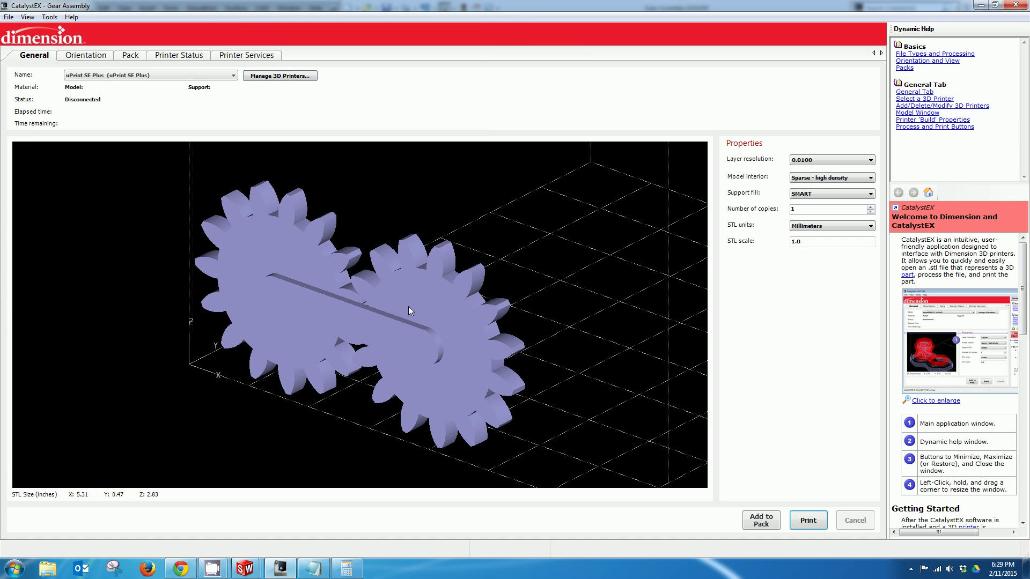
{"action": "left_click_drag", "start_coordinate": [409, 306], "coordinate": [436, 259]}
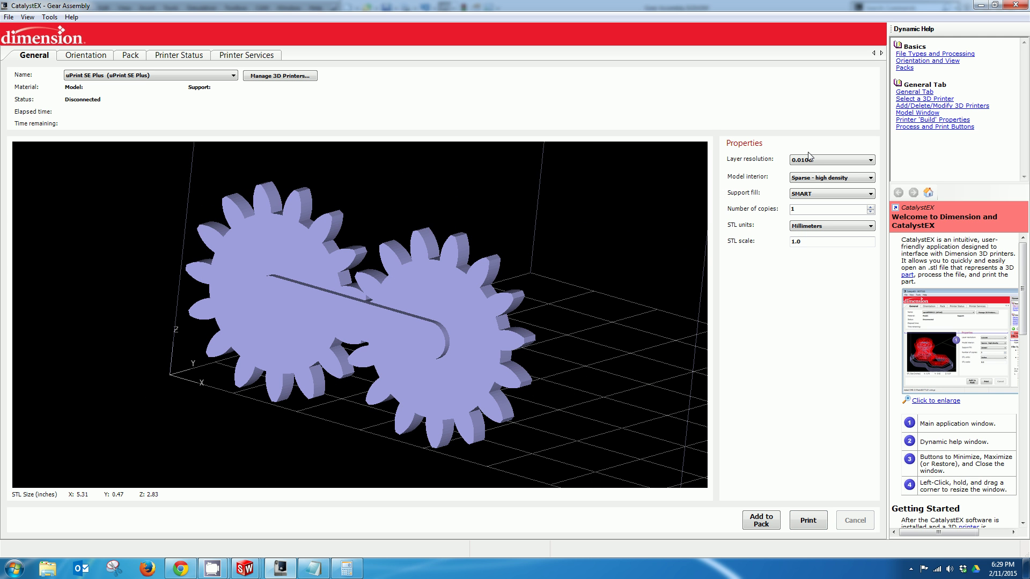
Step: Set model interior to Sparse - low density, keeping 0.0100 layer resolution
{"action": "left_click", "coordinate": [821, 179]}
{"action": "left_click", "coordinate": [825, 187]}
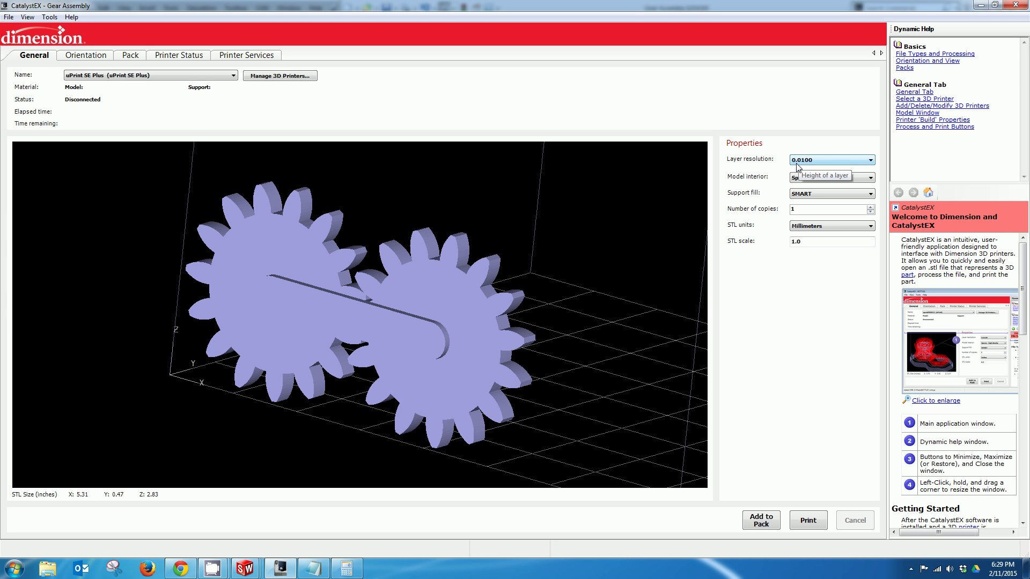
{"action": "left_click", "coordinate": [815, 161]}
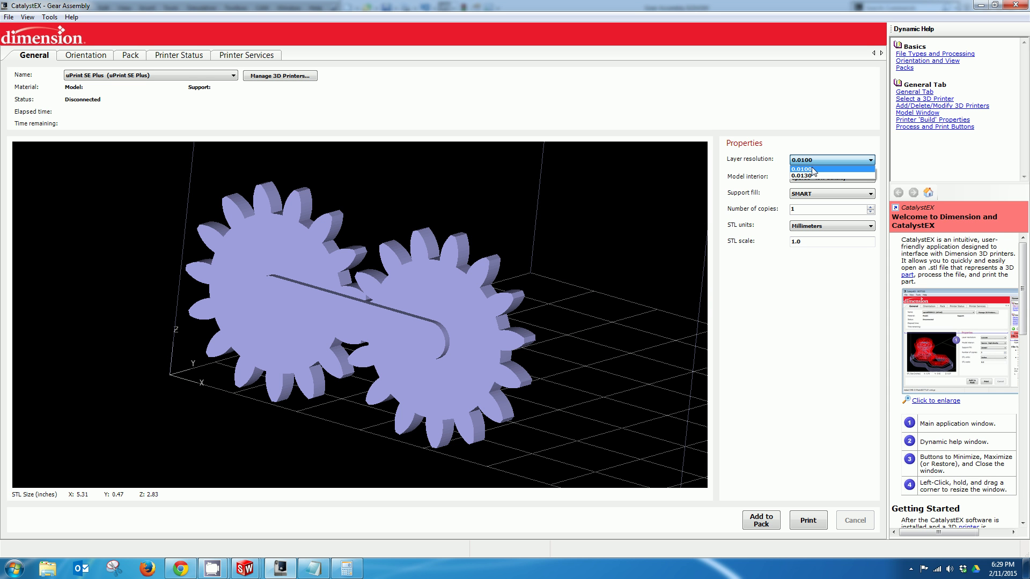
{"action": "left_click", "coordinate": [804, 170]}
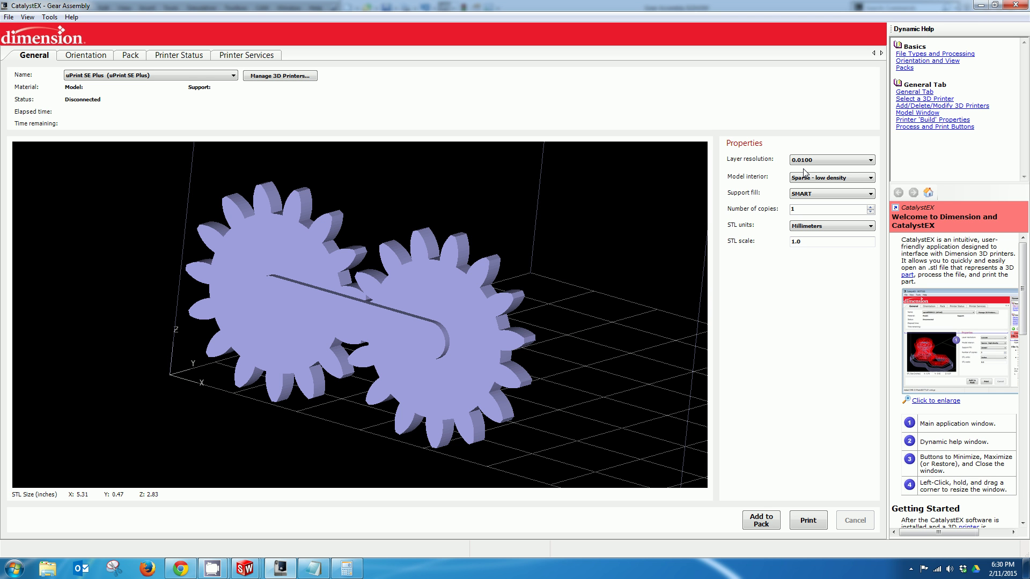
{"action": "left_click", "coordinate": [809, 162]}
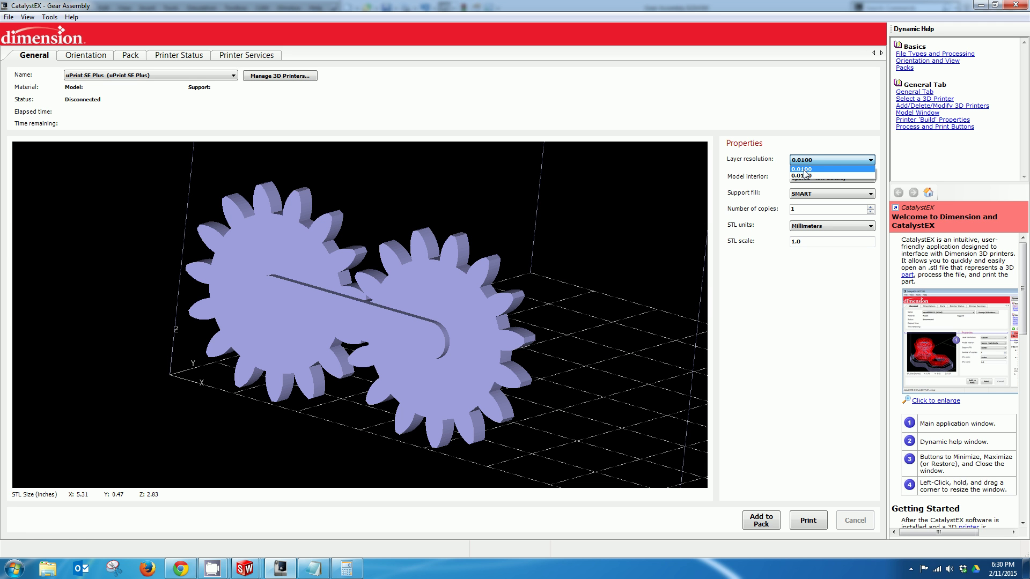
{"action": "left_click", "coordinate": [804, 170]}
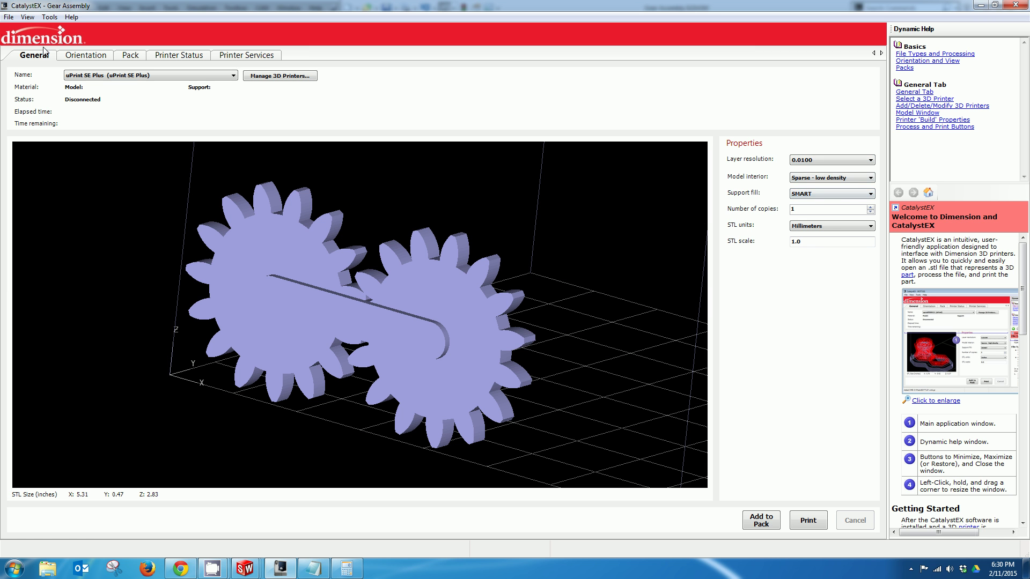
Step: Orient the gear assembly using a picked gear face as the bottom
{"action": "left_click", "coordinate": [85, 55]}
{"action": "left_click_drag", "start_coordinate": [265, 233], "coordinate": [268, 265]}
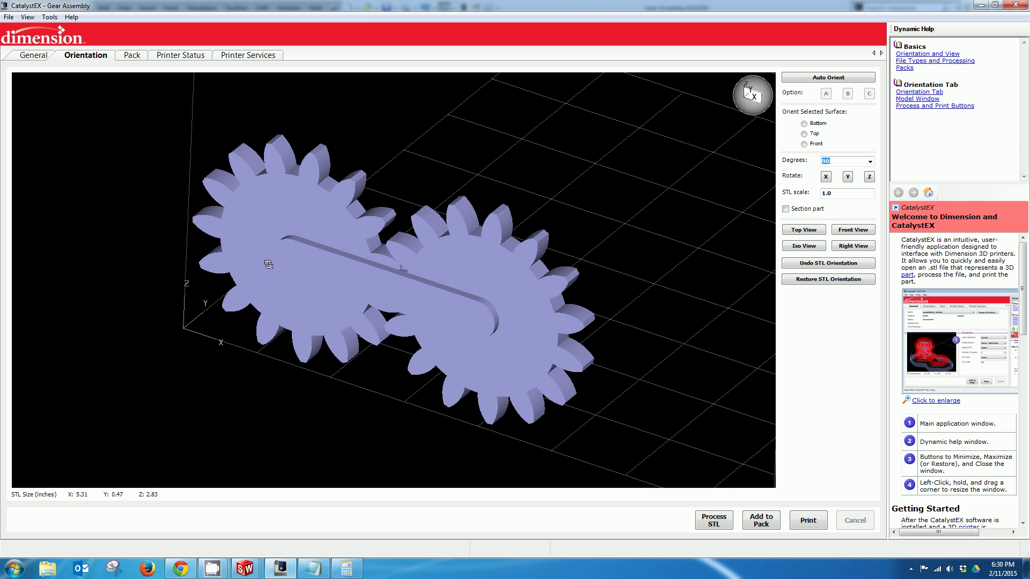
{"action": "left_click", "coordinate": [805, 124]}
{"action": "left_click", "coordinate": [459, 307]}
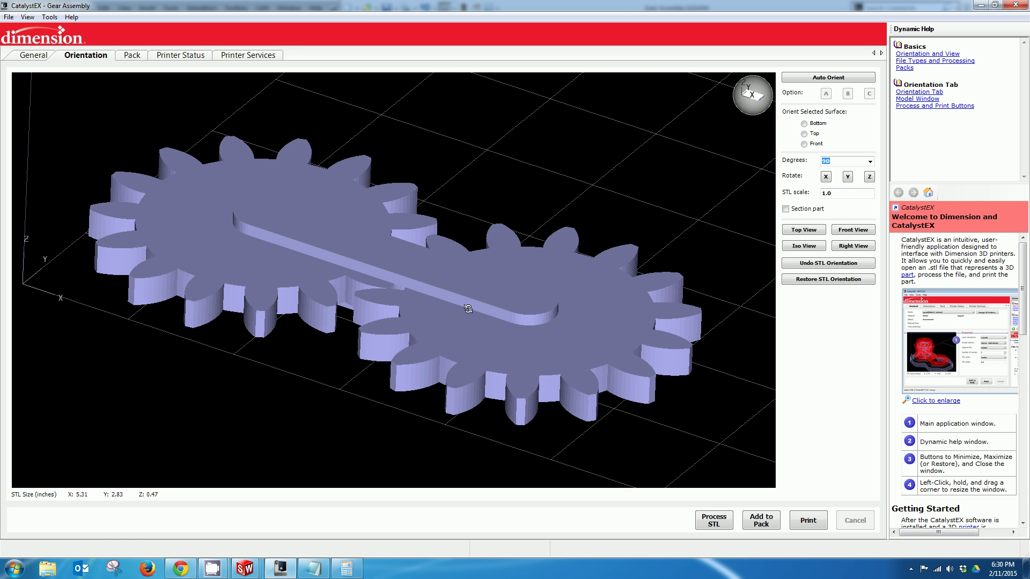
Step: Check the flat-lying gears from the Right View and an oblique angle
{"action": "left_click_drag", "start_coordinate": [470, 321], "coordinate": [447, 280]}
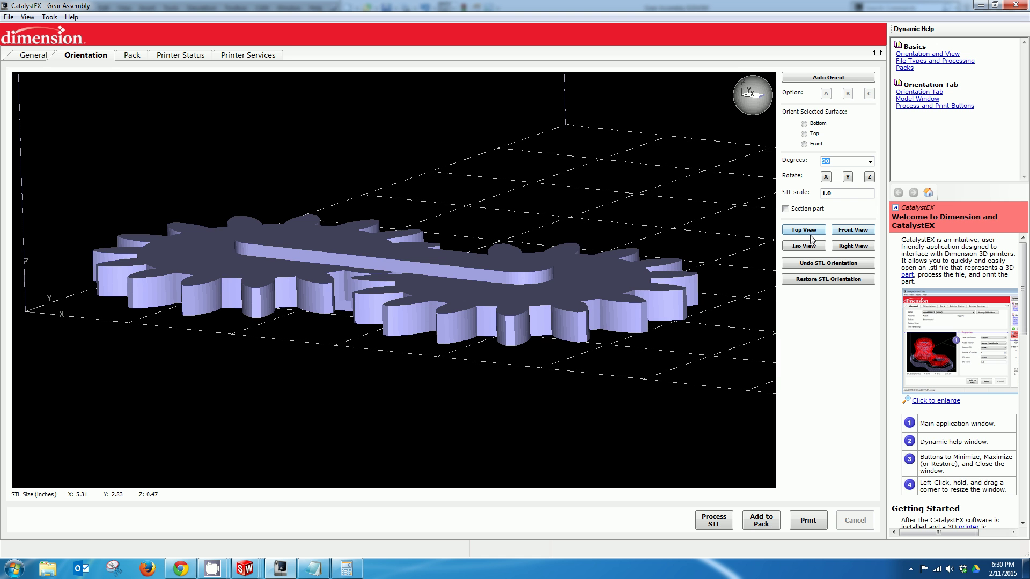
{"action": "left_click", "coordinate": [843, 247]}
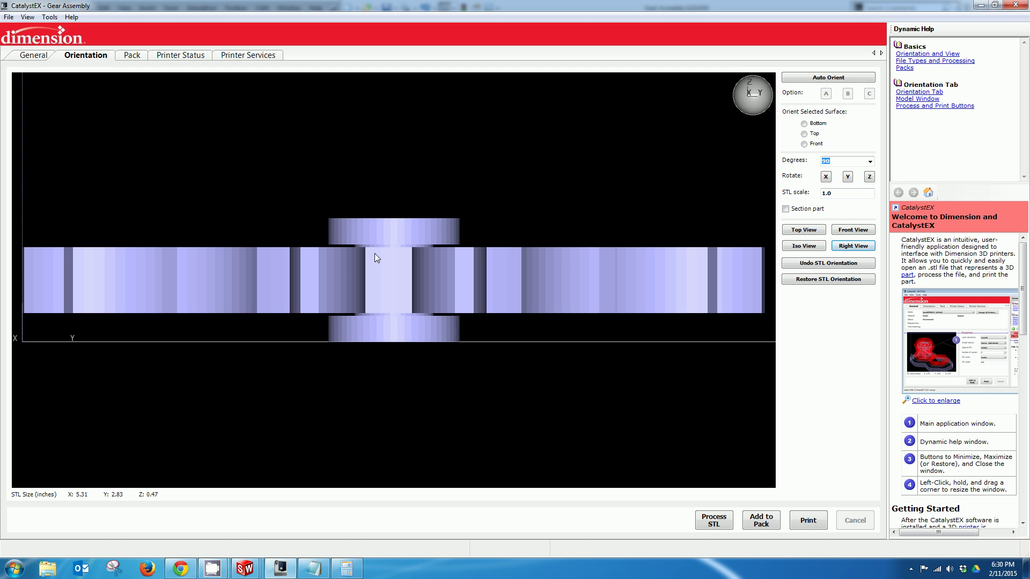
{"action": "scroll", "coordinate": [392, 245], "scroll_direction": "up", "scroll_amount": 3}
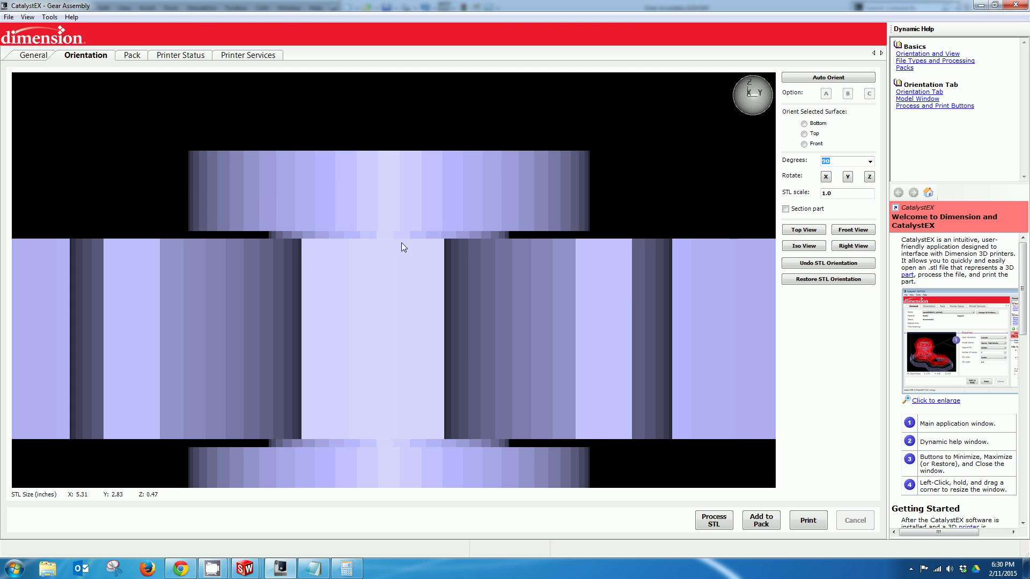
{"action": "scroll", "coordinate": [277, 244], "scroll_direction": "down", "scroll_amount": 4}
{"action": "left_click_drag", "start_coordinate": [238, 216], "coordinate": [450, 256]}
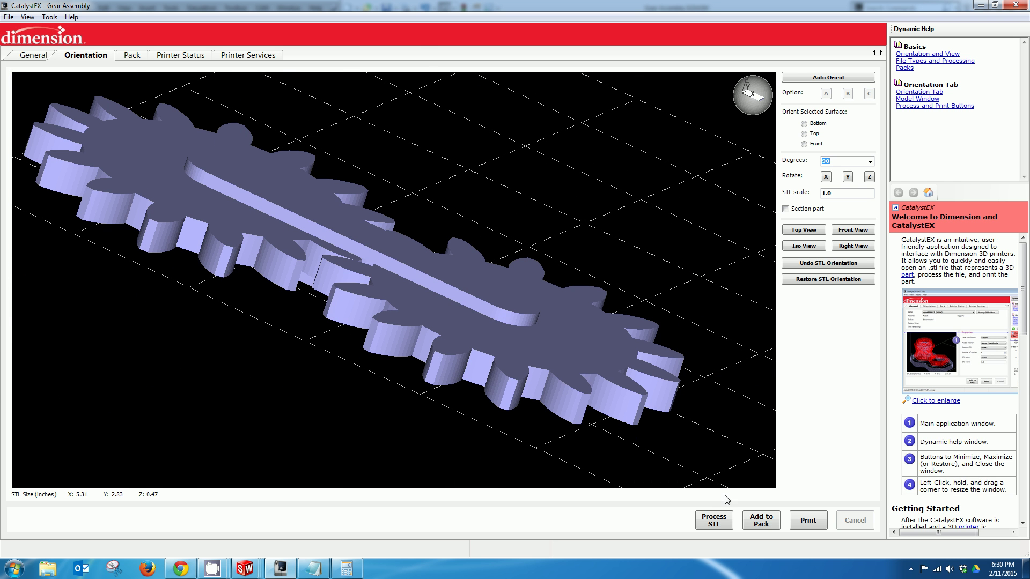
Step: Process the gear assembly into toolpaths and display the top layer at Z 0.470
{"action": "left_click", "coordinate": [715, 519]}
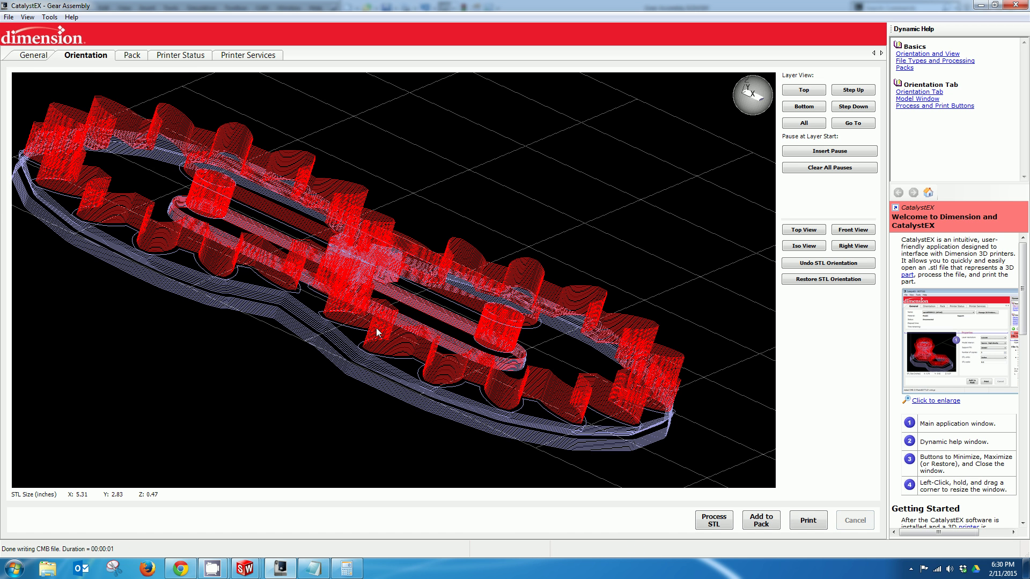
{"action": "left_click_drag", "start_coordinate": [376, 329], "coordinate": [385, 355]}
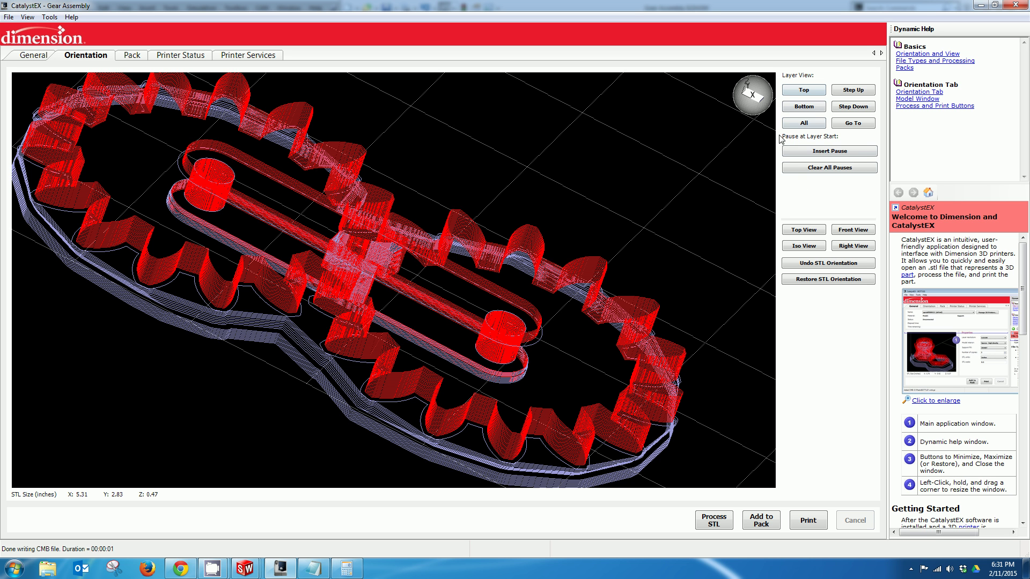
{"action": "left_click", "coordinate": [796, 93]}
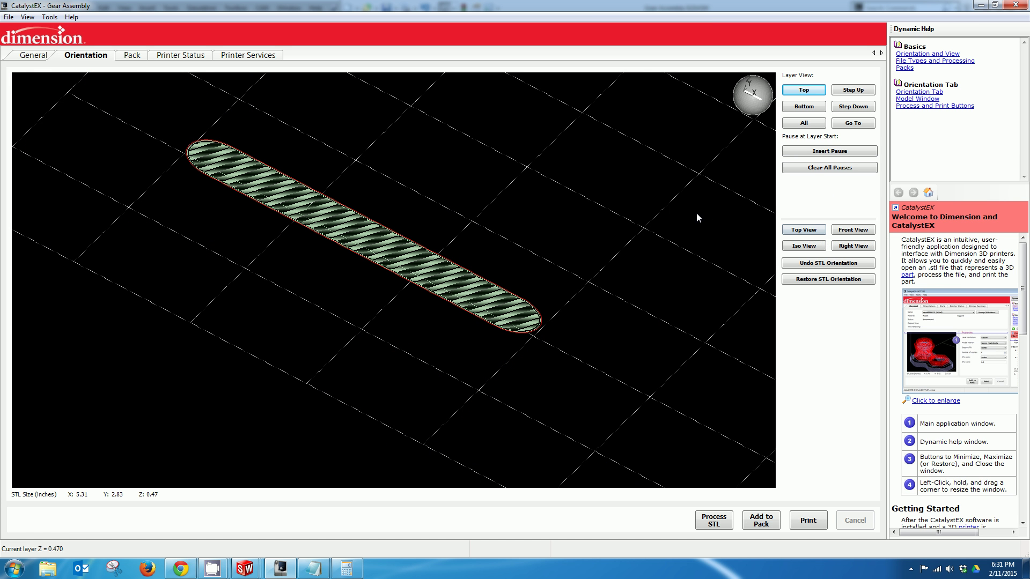
Step: In Iso View, step down the toolpath layers from Z 0.470 to Z 0.380
{"action": "left_click", "coordinate": [800, 247]}
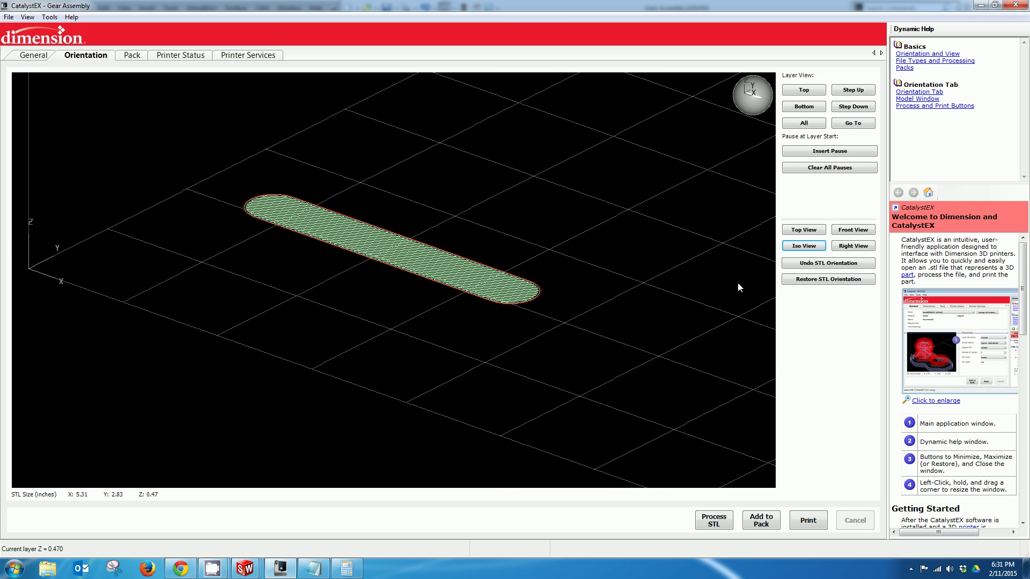
{"action": "key", "text": "Down"}
{"action": "key", "text": "Down"}
{"action": "key", "text": "Down"}
{"action": "key", "text": "Down"}
{"action": "key", "text": "Down"}
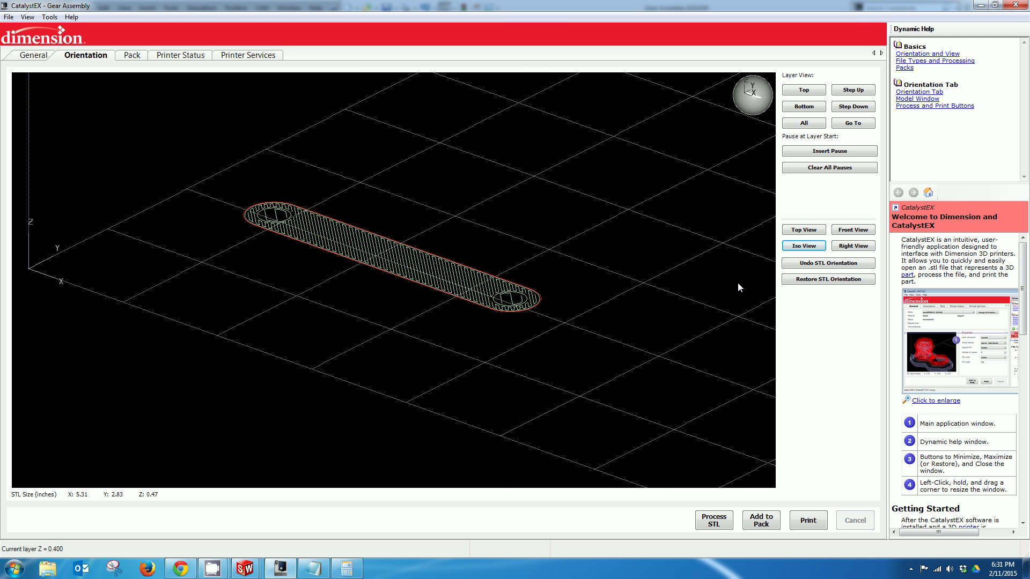
{"action": "key", "text": "Down"}
{"action": "key", "text": "Down"}
{"action": "key", "text": "Down"}
{"action": "key", "text": "Down"}
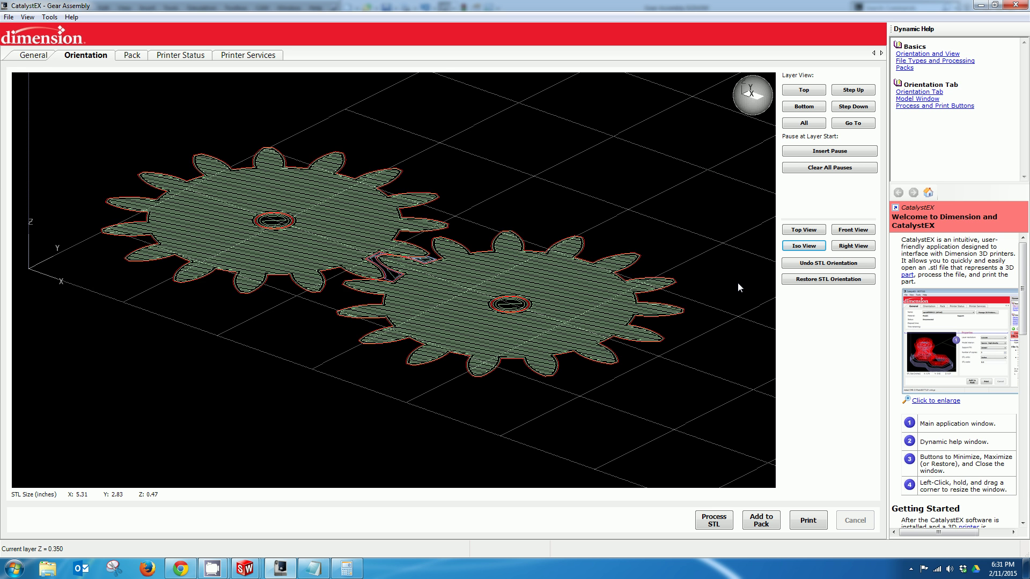
{"action": "key", "text": "Up"}
{"action": "key", "text": "Up"}
{"action": "key", "text": "Up"}
{"action": "key", "text": "Up"}
{"action": "key", "text": "Up"}
{"action": "key", "text": "Up"}
{"action": "key", "text": "Up"}
{"action": "key", "text": "Up"}
{"action": "key", "text": "Up"}
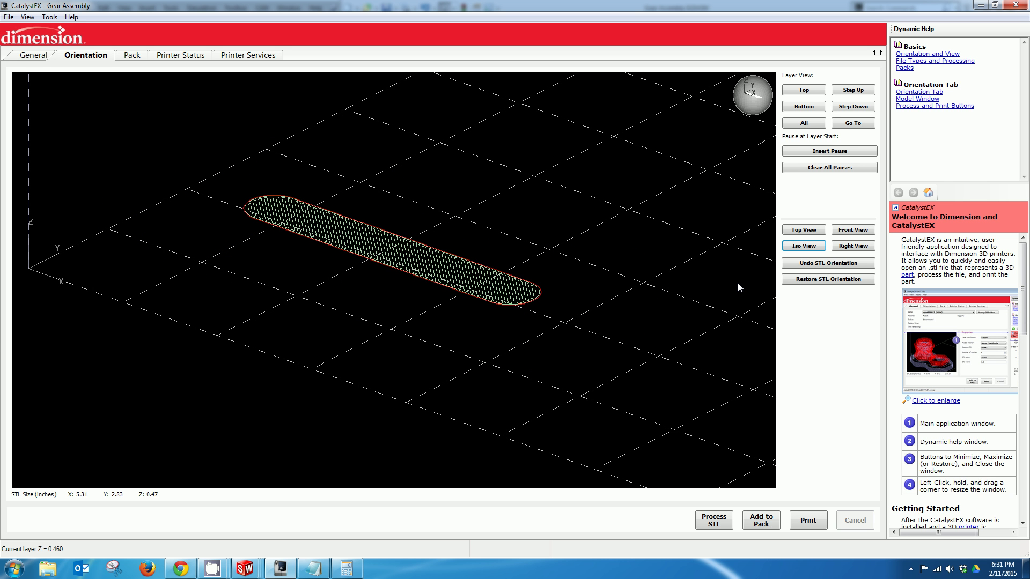
{"action": "key", "text": "Down"}
{"action": "key", "text": "Down"}
{"action": "key", "text": "Down"}
{"action": "key", "text": "Down"}
{"action": "key", "text": "Down"}
{"action": "key", "text": "Down"}
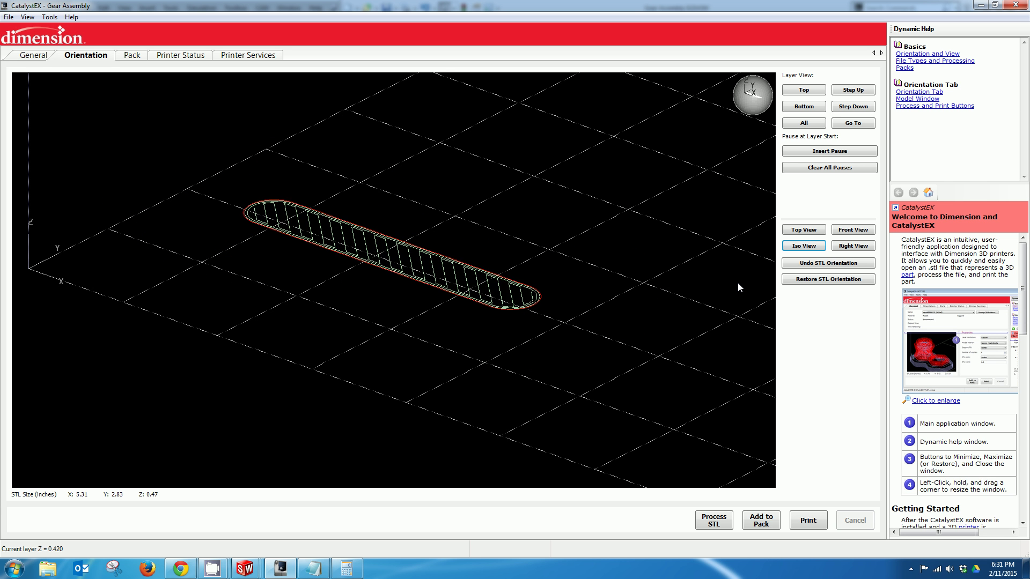
{"action": "key", "text": "Down"}
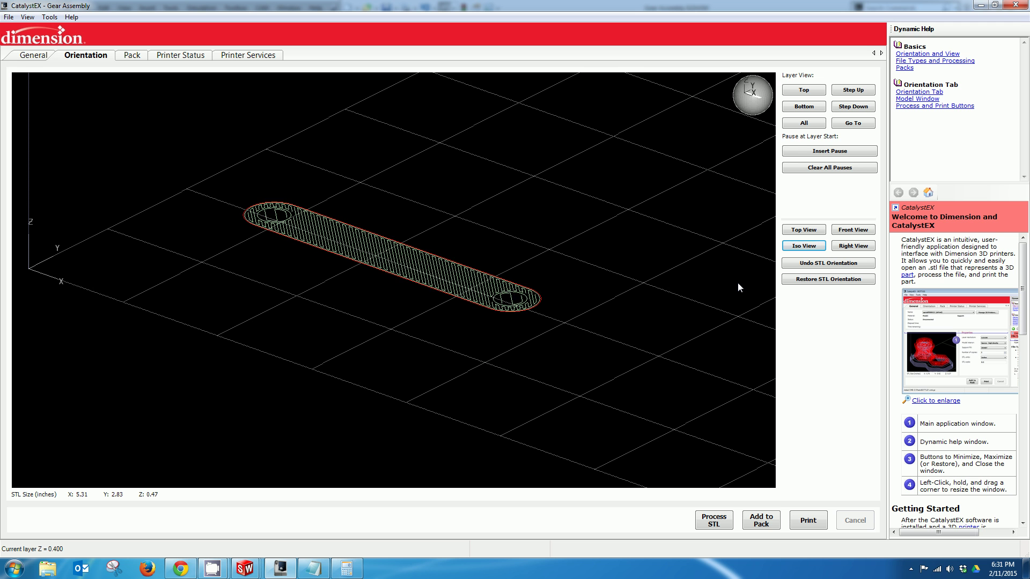
{"action": "key", "text": "Down"}
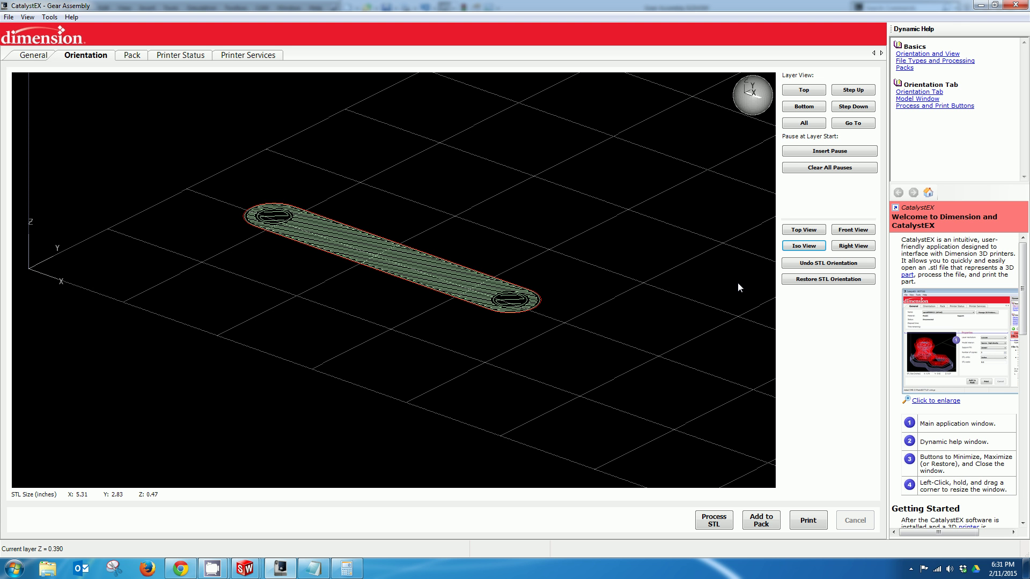
{"action": "key", "text": "Down"}
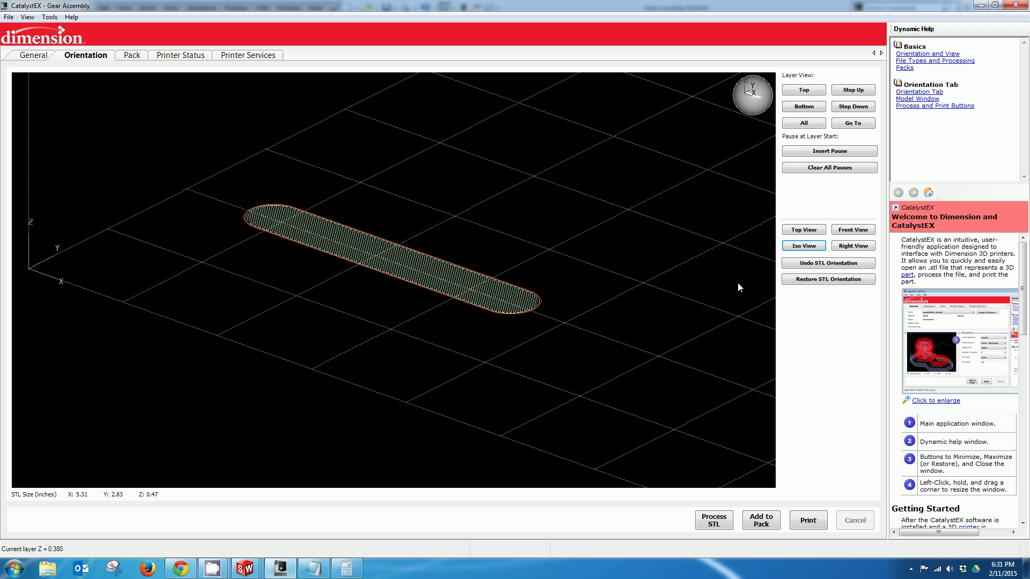
Step: Zoom in and compare the bar and gear layers around Z 0.380-0.360
{"action": "key", "text": "Up"}
{"action": "key", "text": "Down"}
{"action": "key", "text": "Up"}
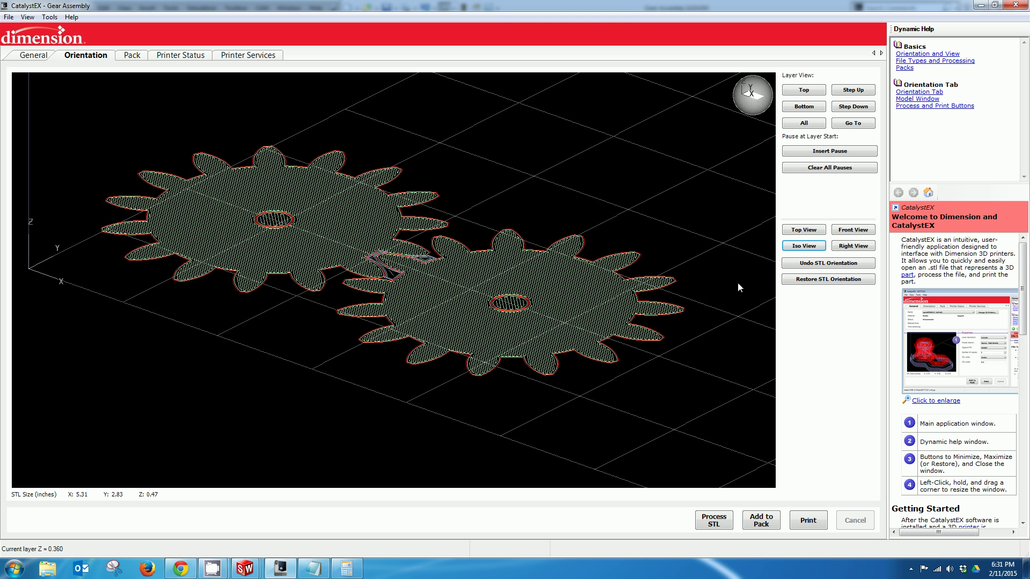
{"action": "key", "text": "Down"}
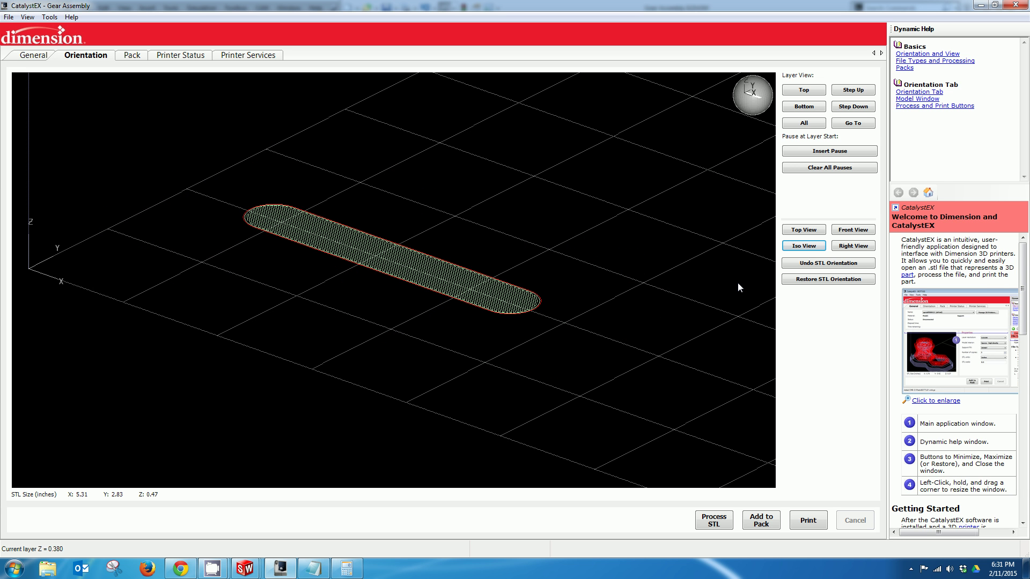
{"action": "key", "text": "Down"}
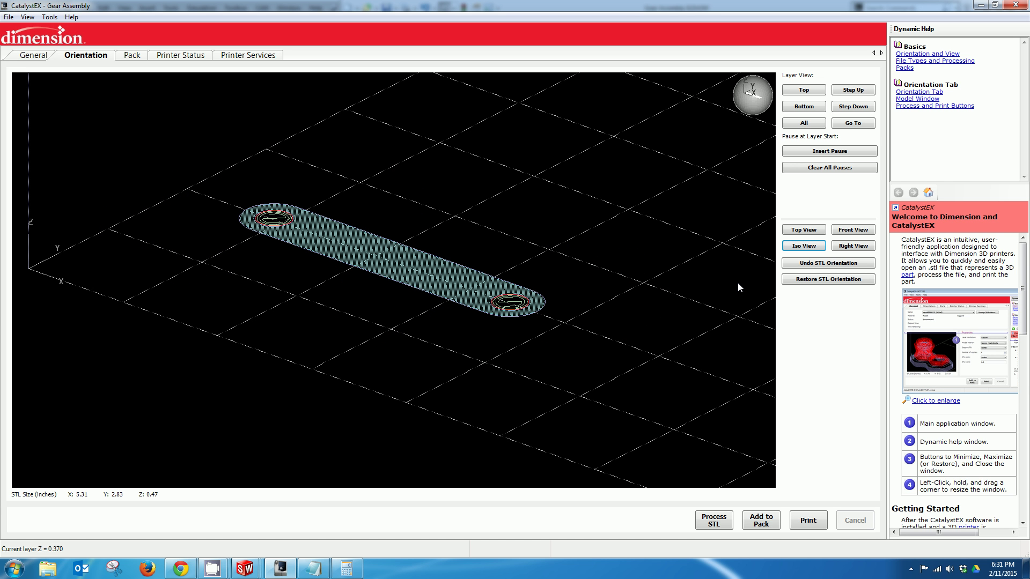
{"action": "left_click", "coordinate": [480, 252]}
{"action": "scroll", "coordinate": [430, 256], "scroll_direction": "up", "scroll_amount": 3}
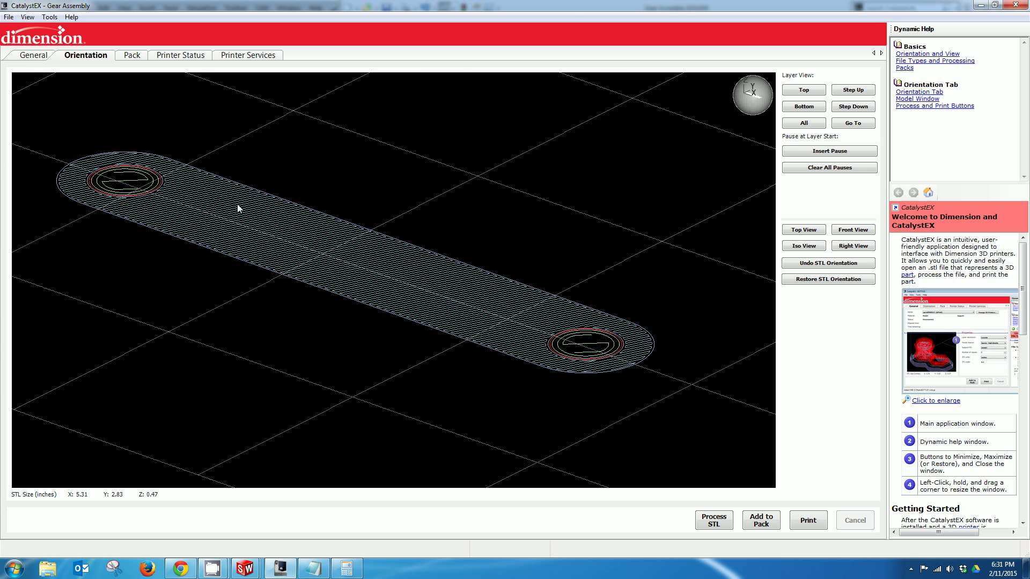
{"action": "key", "text": "Down"}
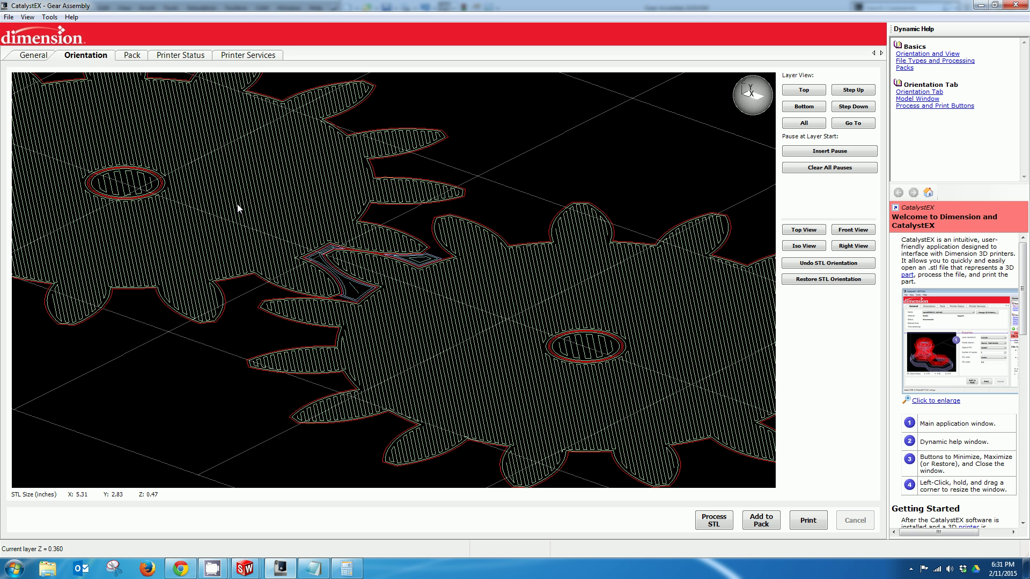
{"action": "key", "text": "Up"}
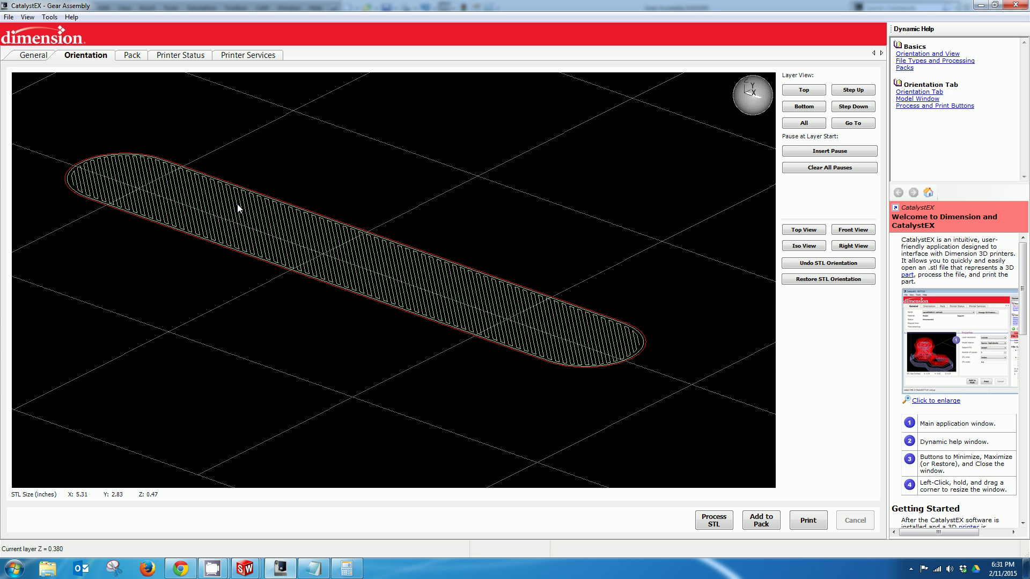
{"action": "key", "text": "Down"}
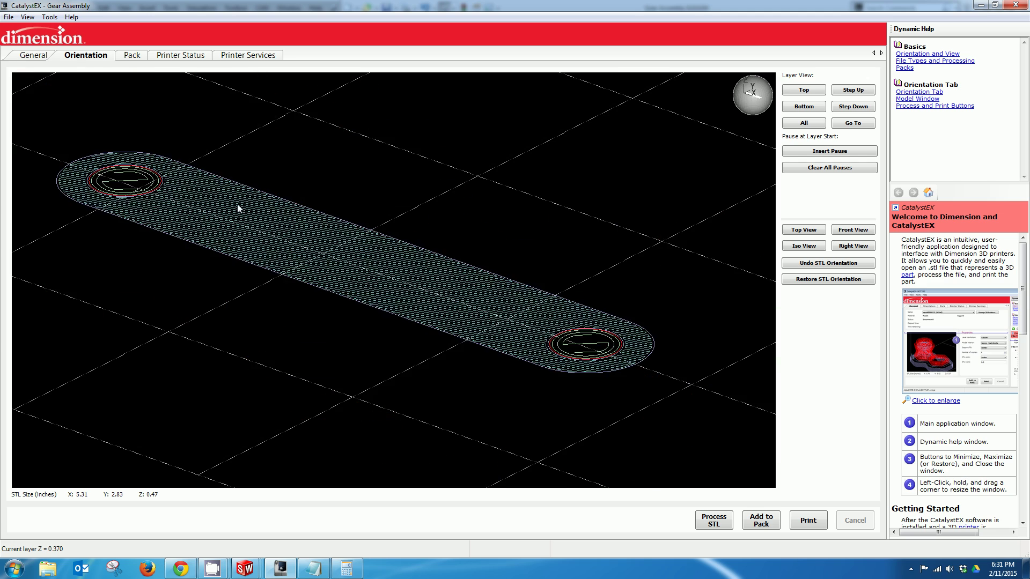
{"action": "key", "text": "Up"}
{"action": "key", "text": "Down"}
Step: Step down through the gear layers to the Z 0.100 bar layer and zoom out
{"action": "key", "text": "Down"}
{"action": "key", "text": "Down"}
{"action": "key", "text": "Down"}
{"action": "key", "text": "Down"}
{"action": "key", "text": "Down"}
{"action": "key", "text": "Down"}
{"action": "key", "text": "Down"}
{"action": "key", "text": "Down"}
{"action": "key", "text": "Down"}
{"action": "key", "text": "Down"}
{"action": "key", "text": "Down"}
{"action": "key", "text": "Down"}
{"action": "key", "text": "Down"}
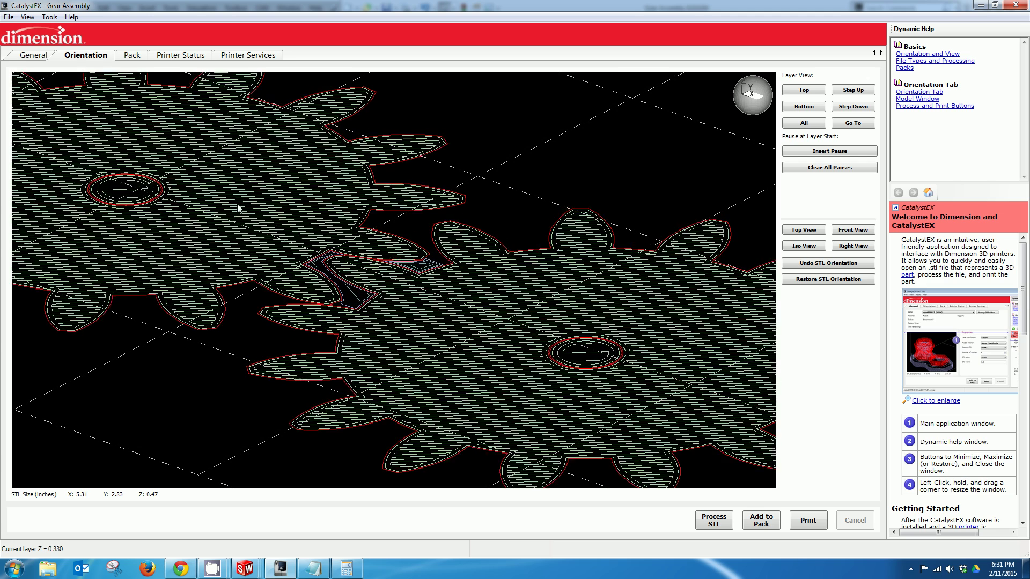
{"action": "key", "text": "Down"}
{"action": "key", "text": "Down"}
{"action": "key", "text": "Down"}
{"action": "key", "text": "Down"}
{"action": "key", "text": "Down"}
{"action": "key", "text": "Down"}
{"action": "key", "text": "Down"}
{"action": "key", "text": "Down"}
{"action": "key", "text": "Down"}
{"action": "key", "text": "Down"}
{"action": "key", "text": "Down"}
{"action": "key", "text": "Down"}
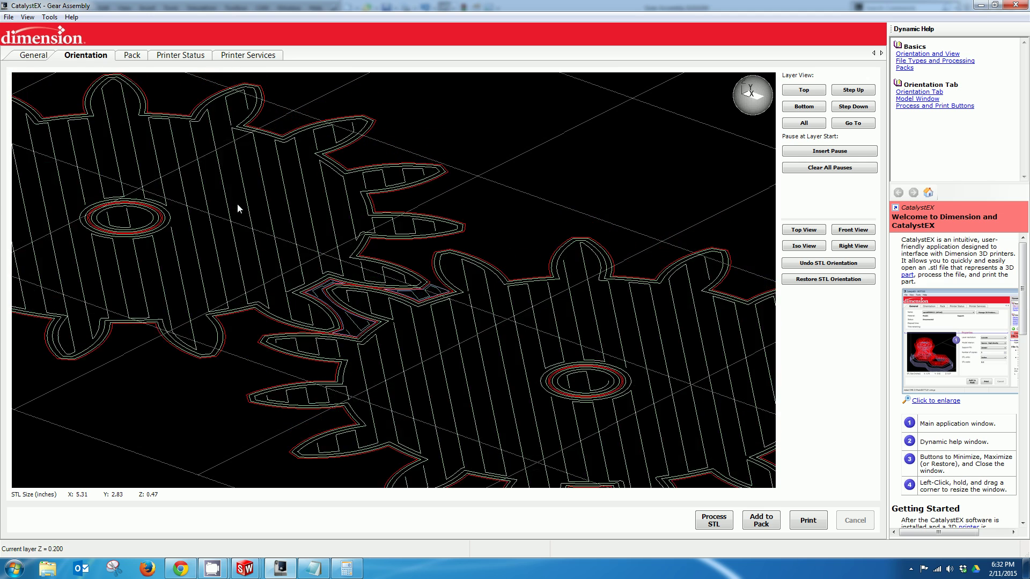
{"action": "key", "text": "Down"}
{"action": "key", "text": "Down"}
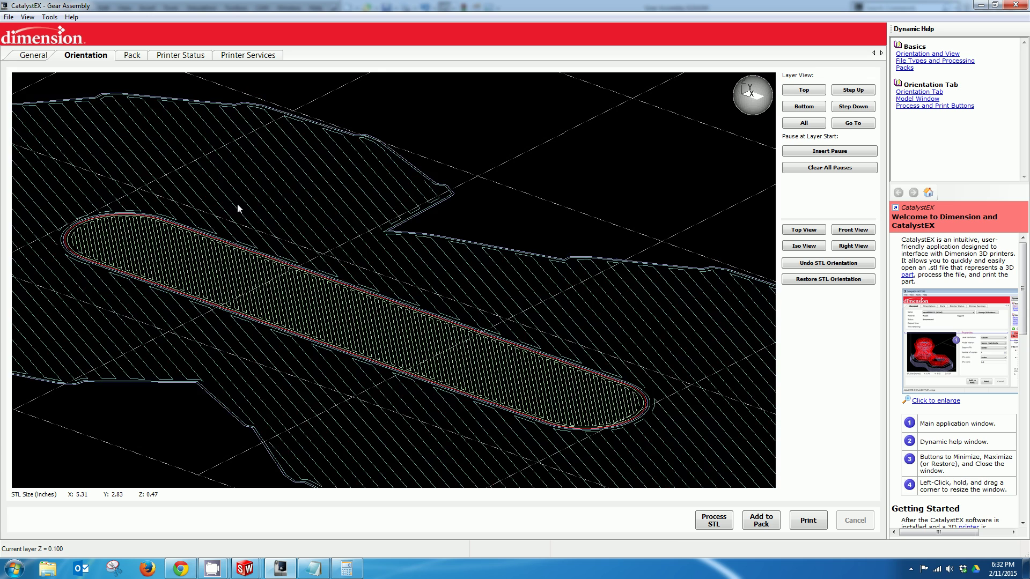
{"action": "key", "text": "Up"}
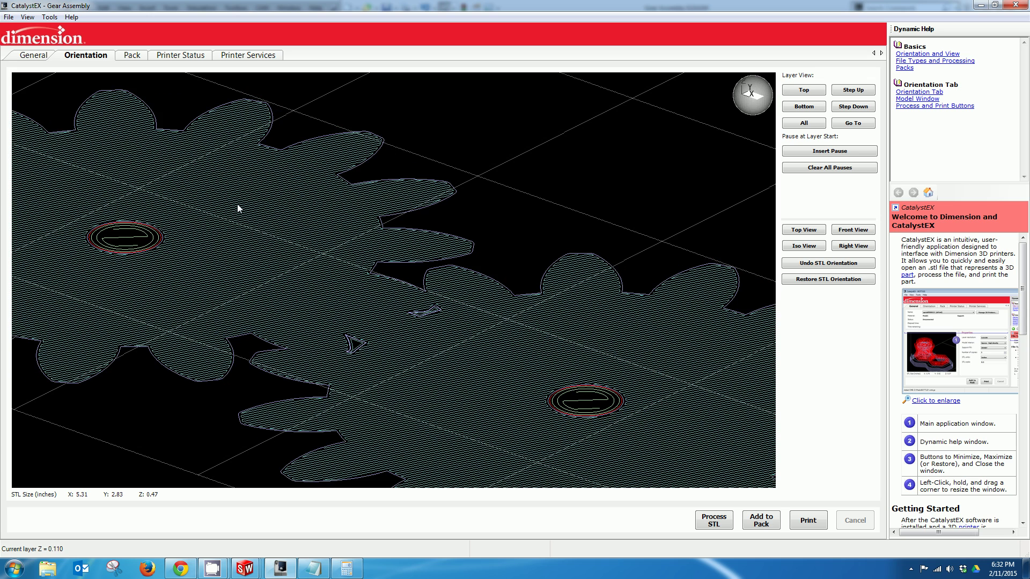
{"action": "key", "text": "Up"}
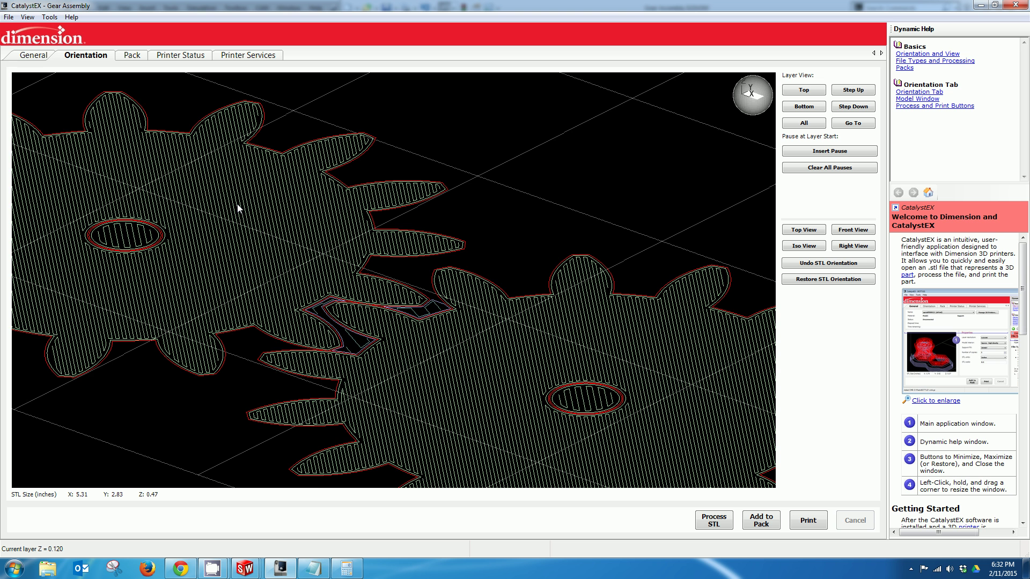
{"action": "key", "text": "Down"}
{"action": "key", "text": "Down"}
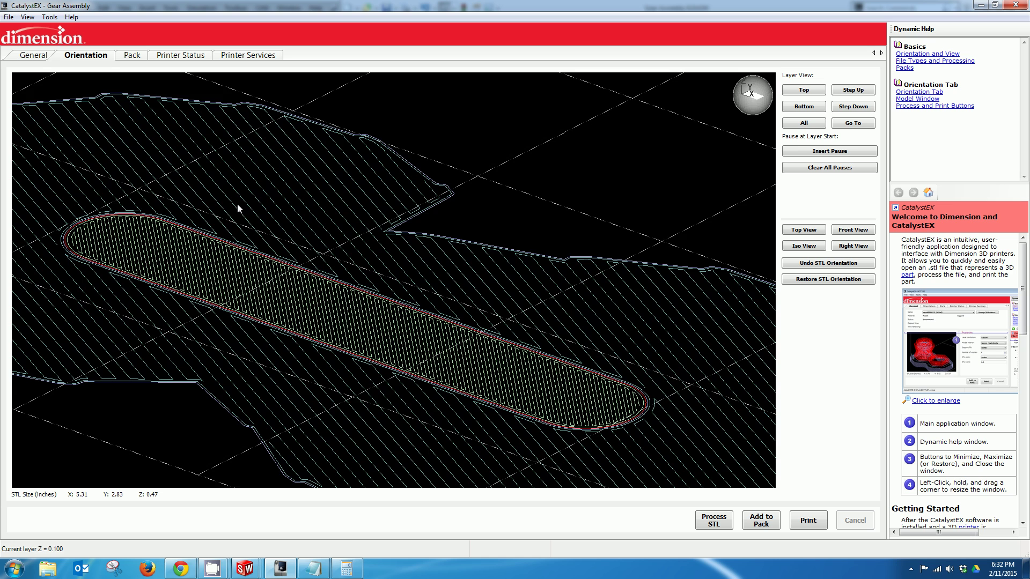
{"action": "scroll", "coordinate": [462, 298], "scroll_direction": "down", "scroll_amount": 5}
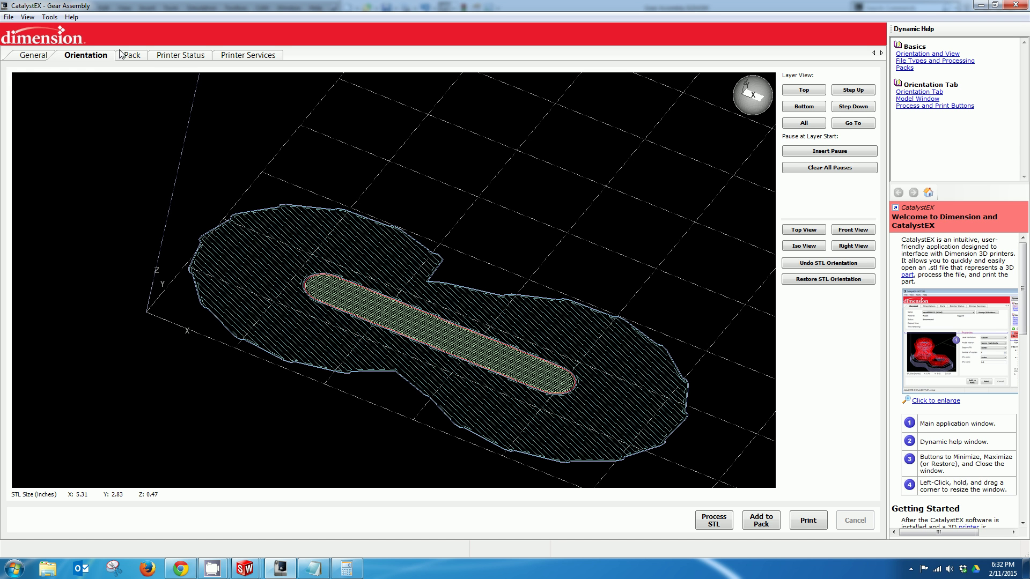
Step: Pack the gear assembly, remove duplicate part 1, and place part 2 bottom-left
{"action": "left_click", "coordinate": [762, 521]}
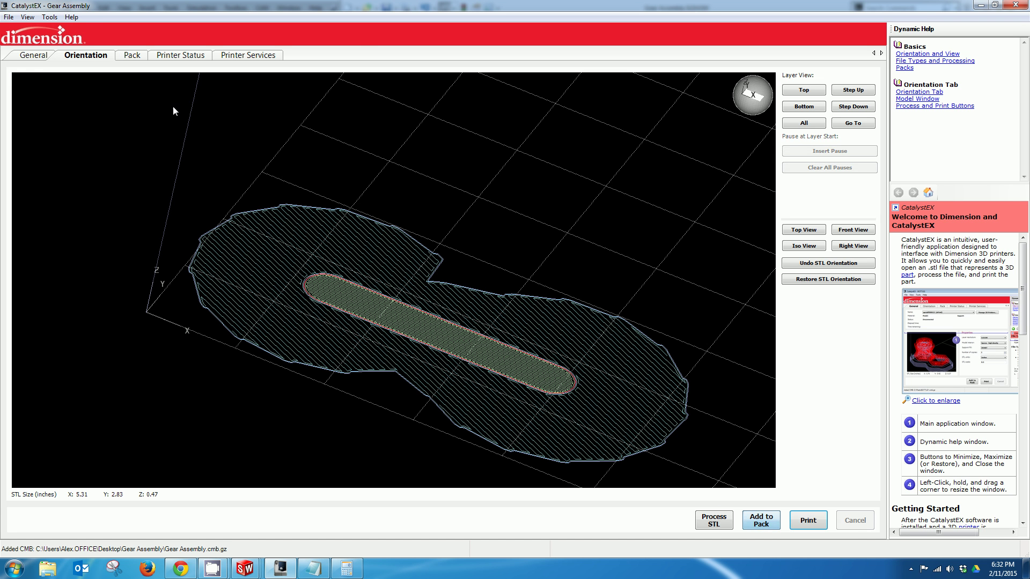
{"action": "left_click", "coordinate": [132, 55]}
{"action": "left_click", "coordinate": [216, 358]}
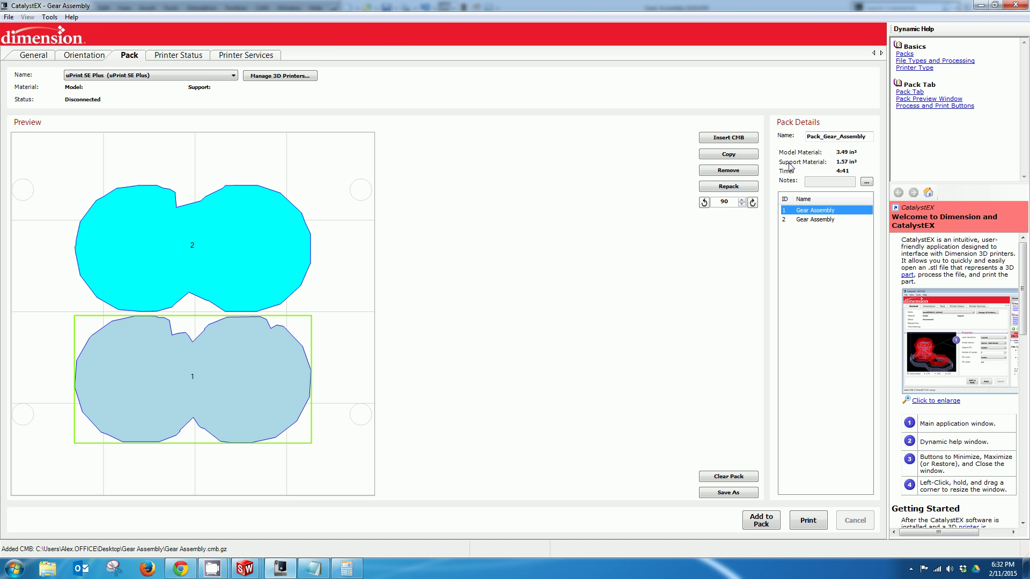
{"action": "left_click", "coordinate": [729, 170]}
{"action": "left_click_drag", "start_coordinate": [217, 288], "coordinate": [163, 410]}
{"action": "left_click", "coordinate": [345, 280]}
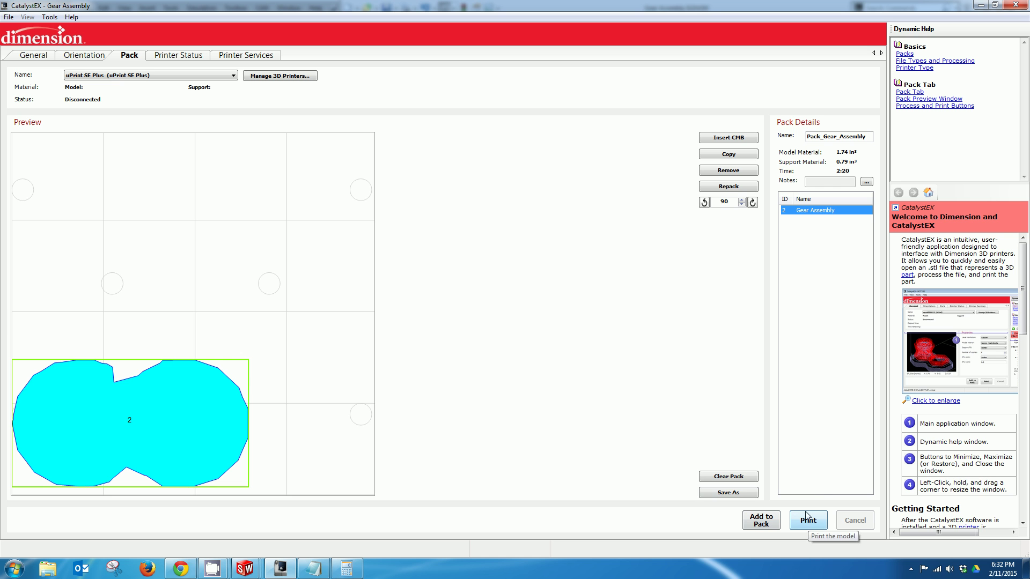